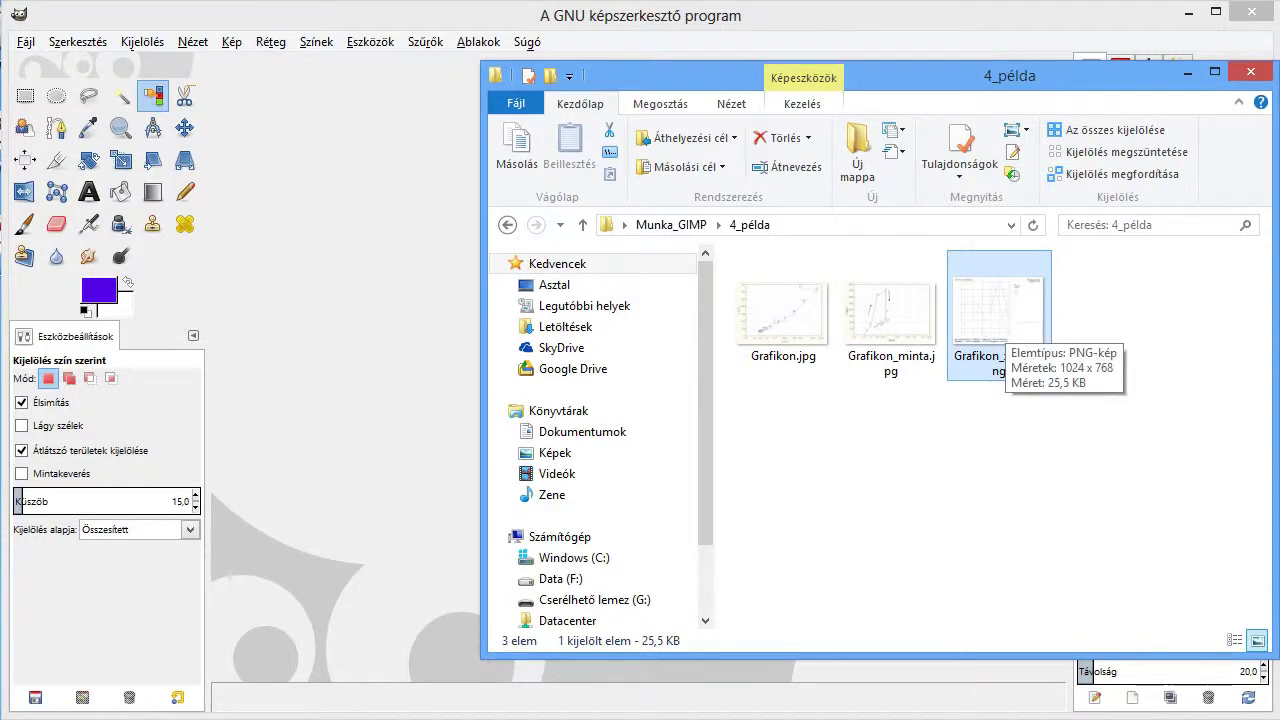
# Drag Grafikon_x_sinx.png from the 4_példa folder in File Explorer into GIMP to open it.
pyautogui.moveTo(999, 315); pyautogui.dragTo(350, 450)
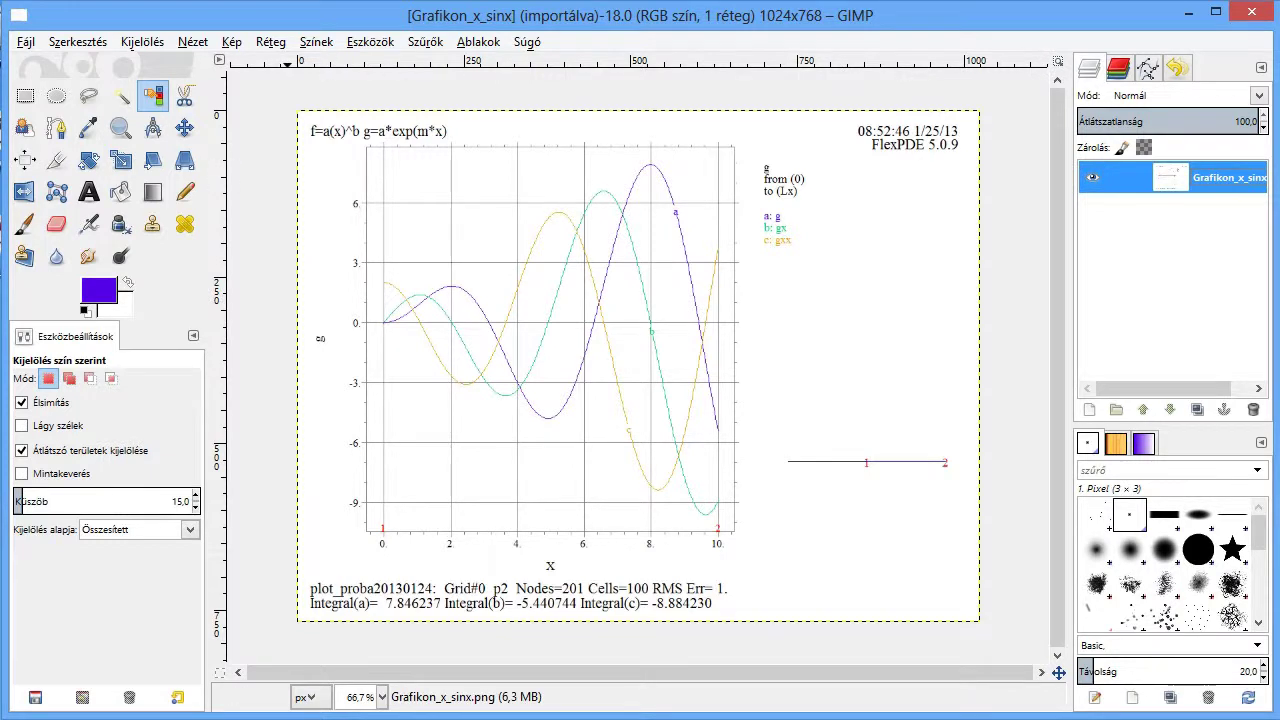
# Create a layer named Grafikon with Átlátszóság (transparency) fill via Réteg > Új réteg.
pyautogui.hotkey('alt', 'r')
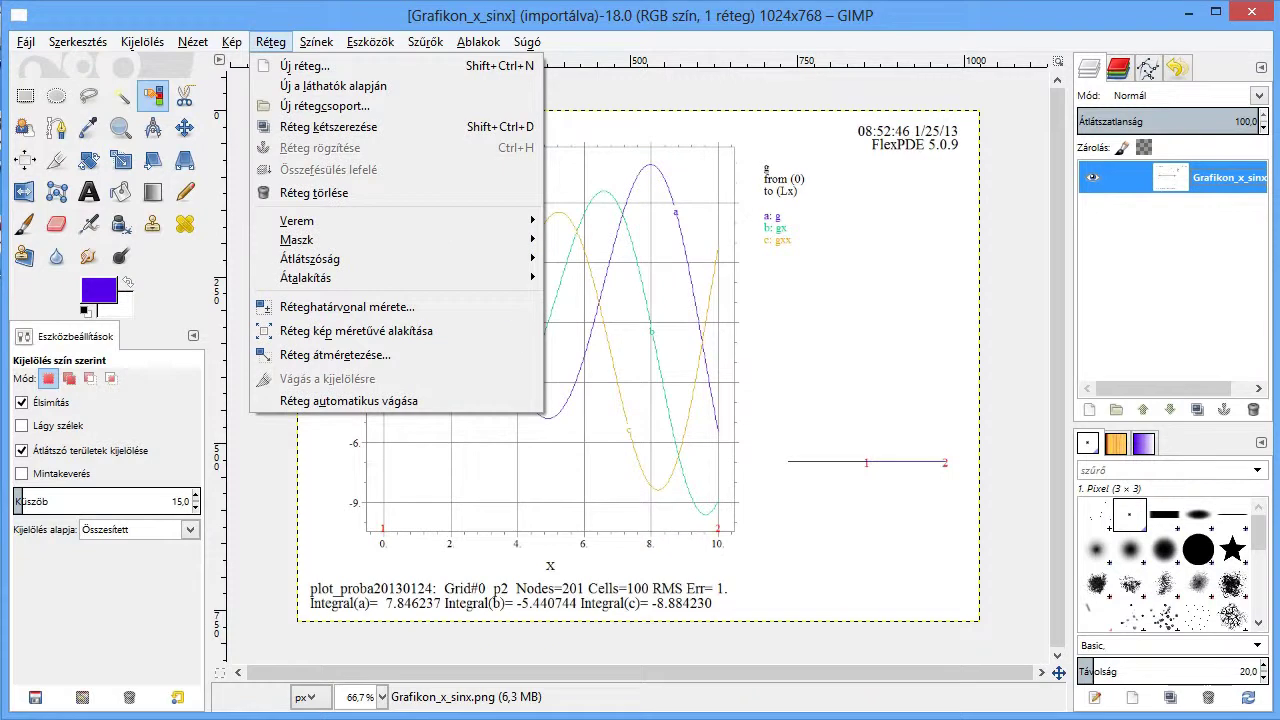
pyautogui.press('Down')
pyautogui.press('Return')
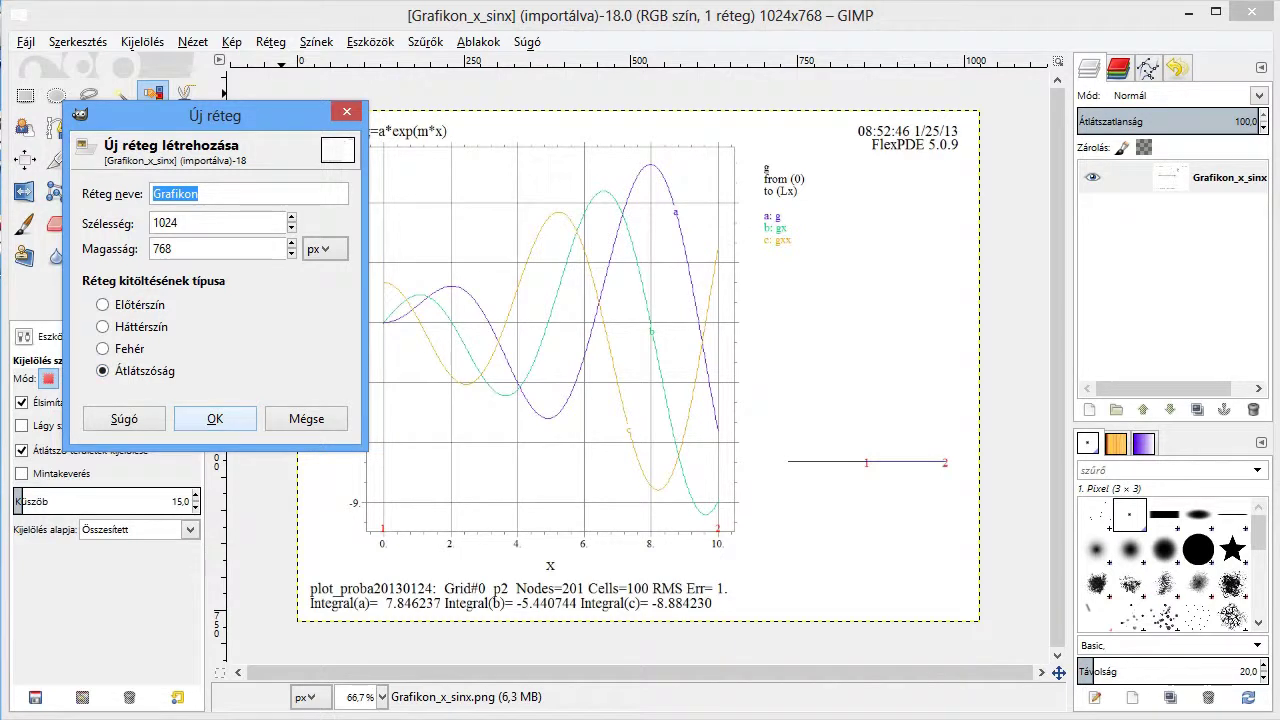
pyautogui.click(215, 418)
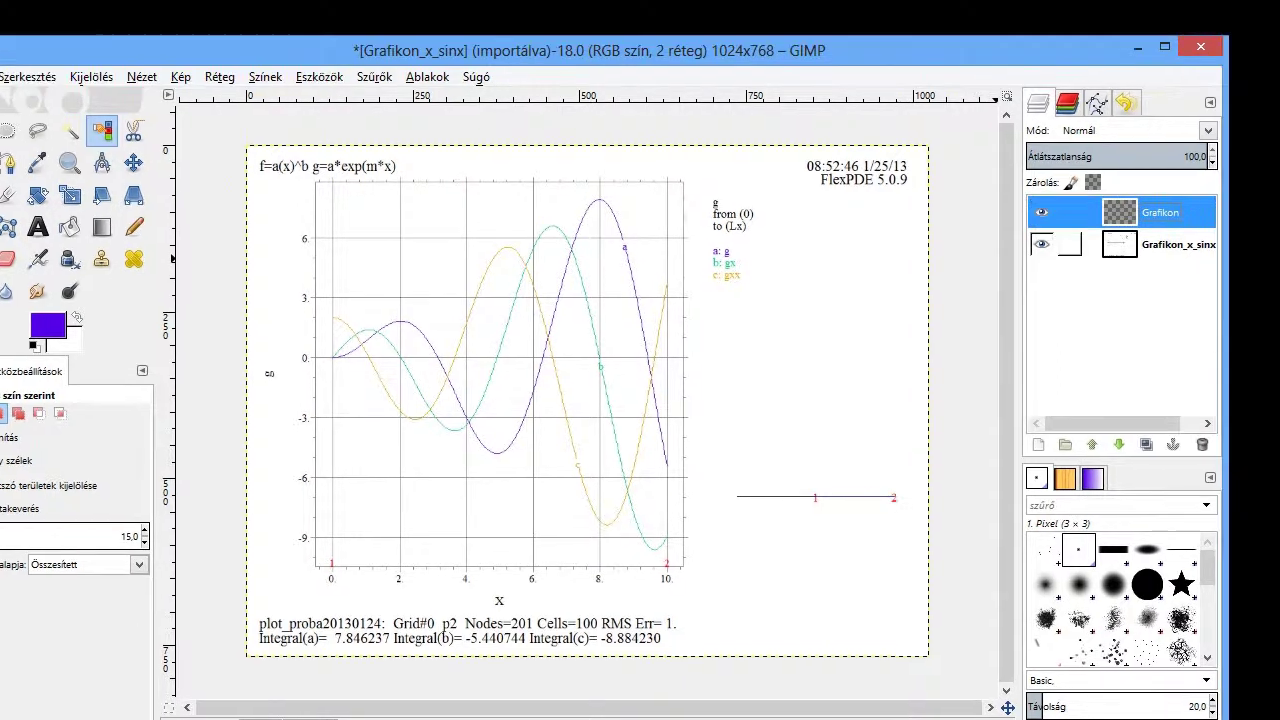
pyautogui.click(1200, 209)
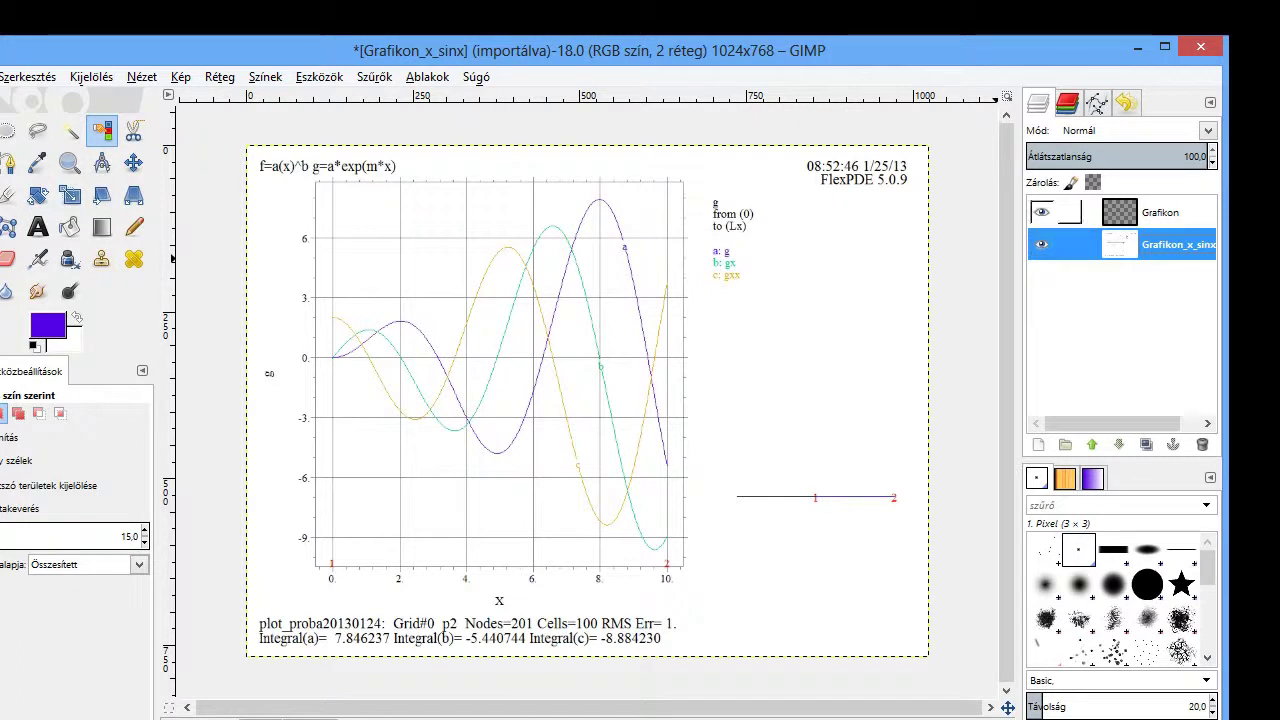
pyautogui.press('pageup')
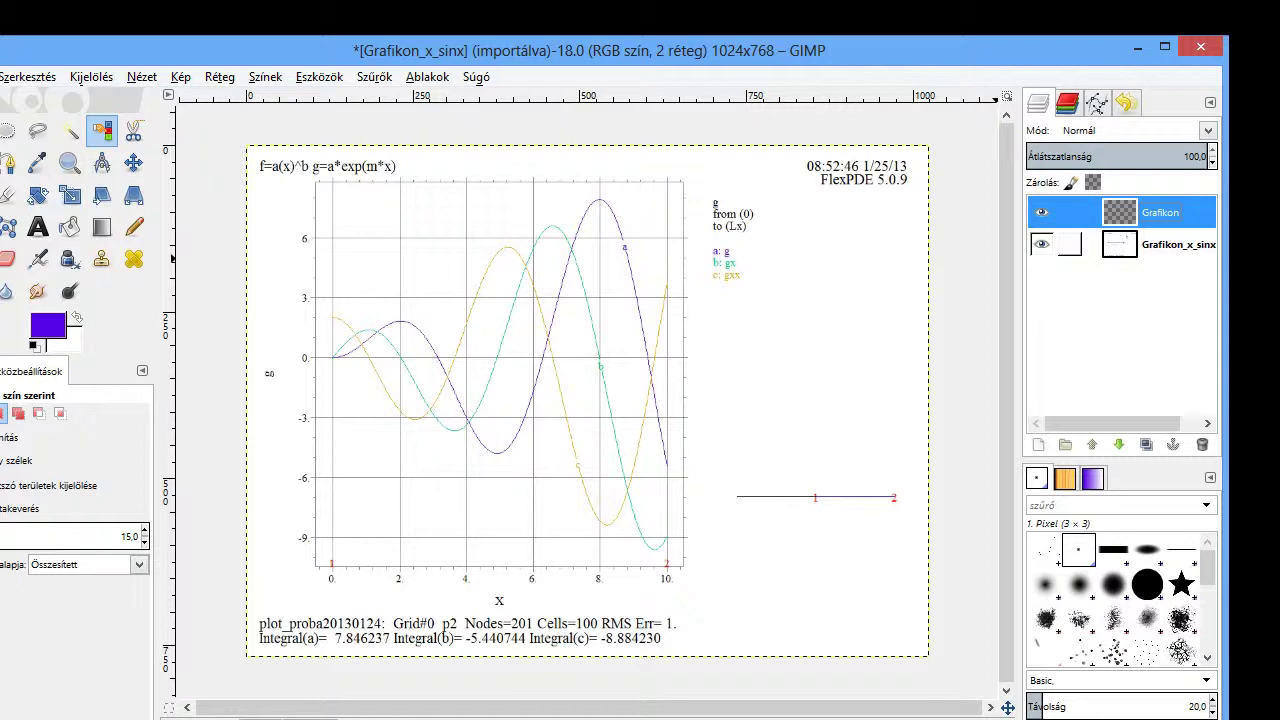
pyautogui.press('pagedown')
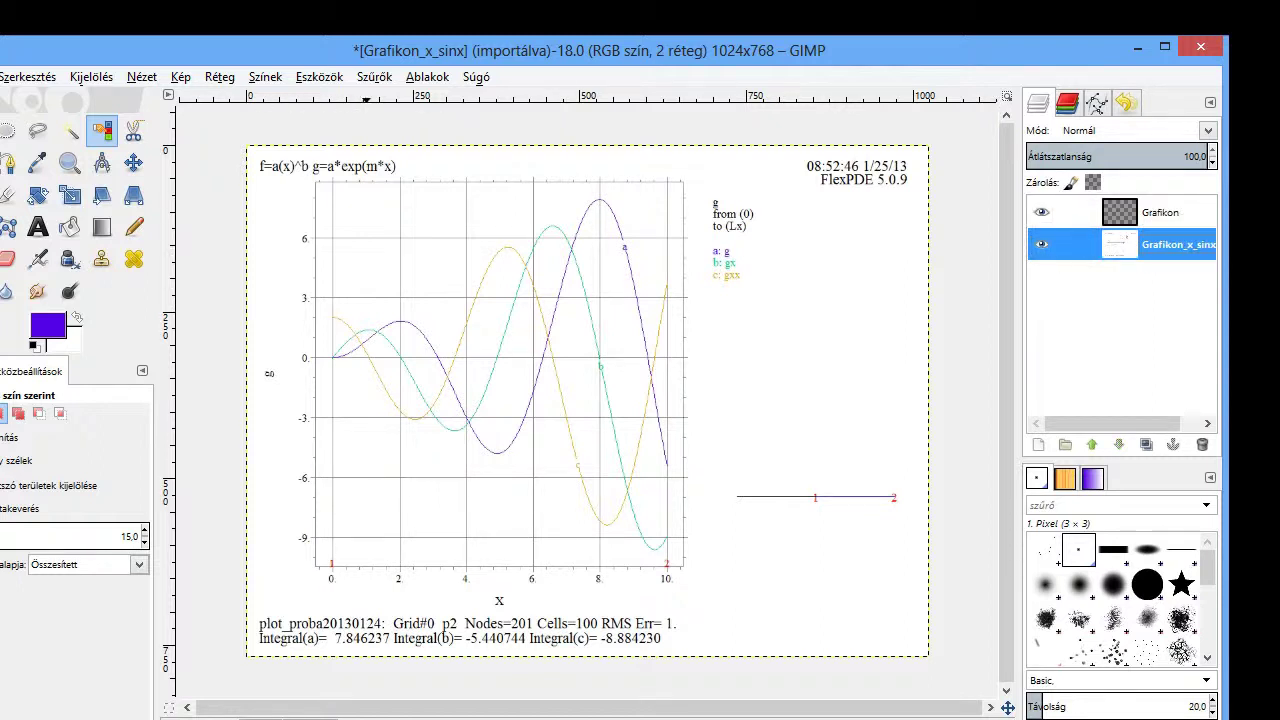
pyautogui.scroll(2, 376, 339)
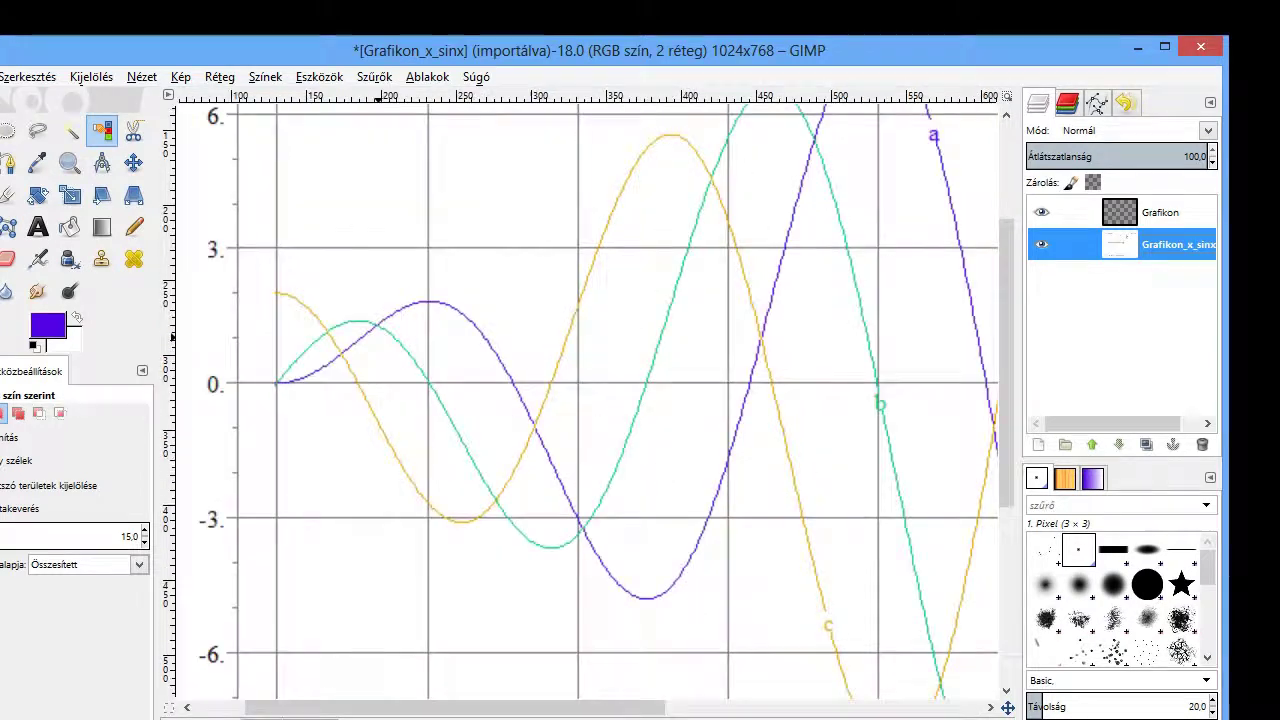
pyautogui.scroll(2, 376, 339)
pyautogui.scroll(2, 378, 338)
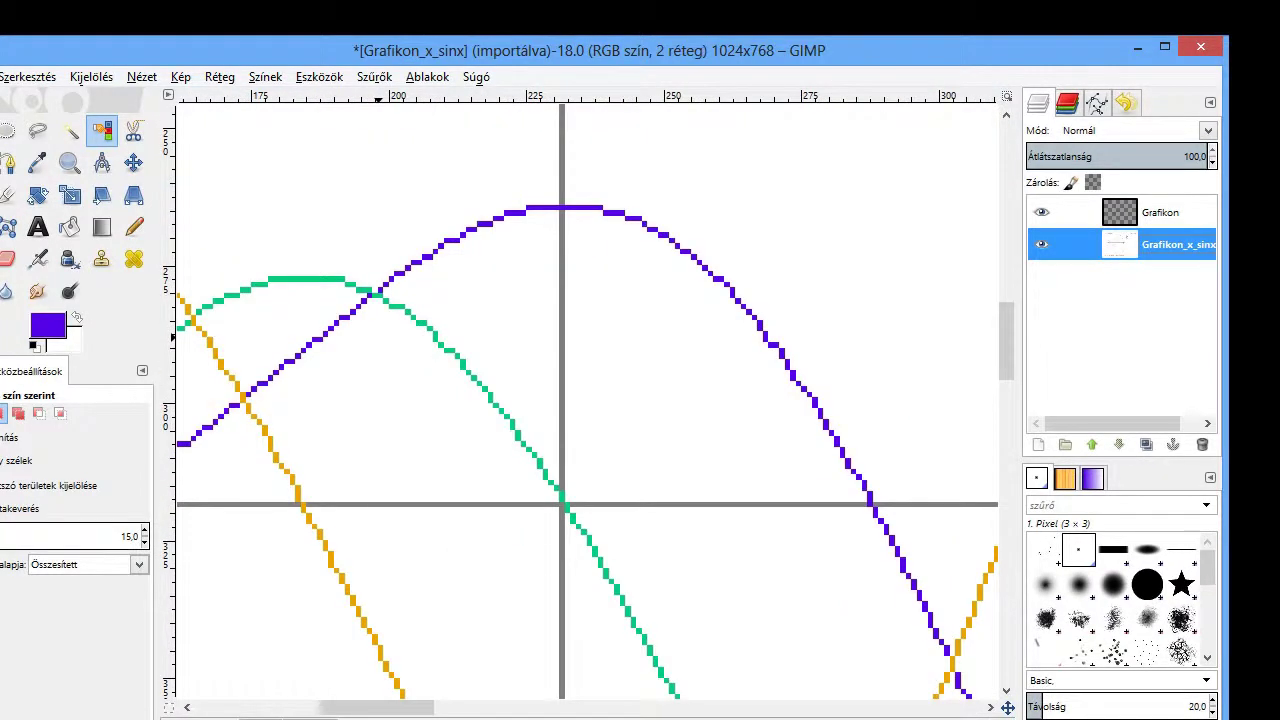
pyautogui.scroll(1, 378, 338)
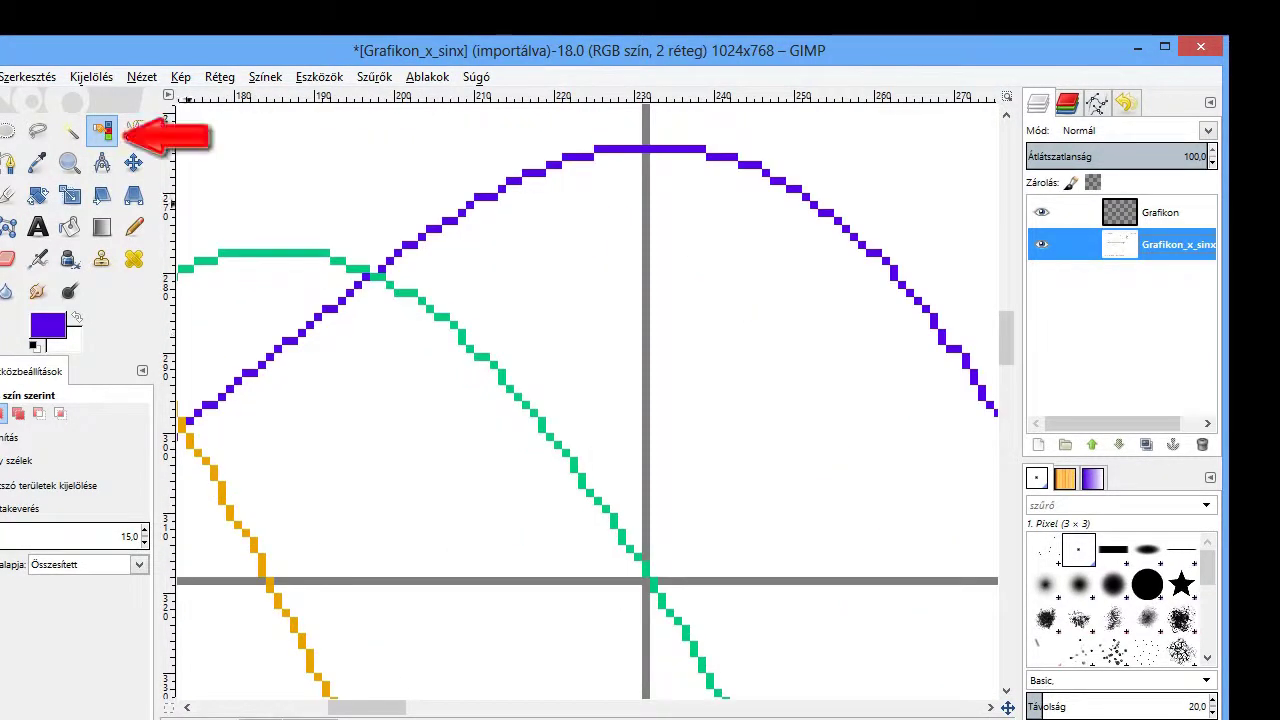
# Select the purple curve by colour, paste it onto Grafikon, and hide the Grafikon_x_sinx layer.
pyautogui.click(488, 195)
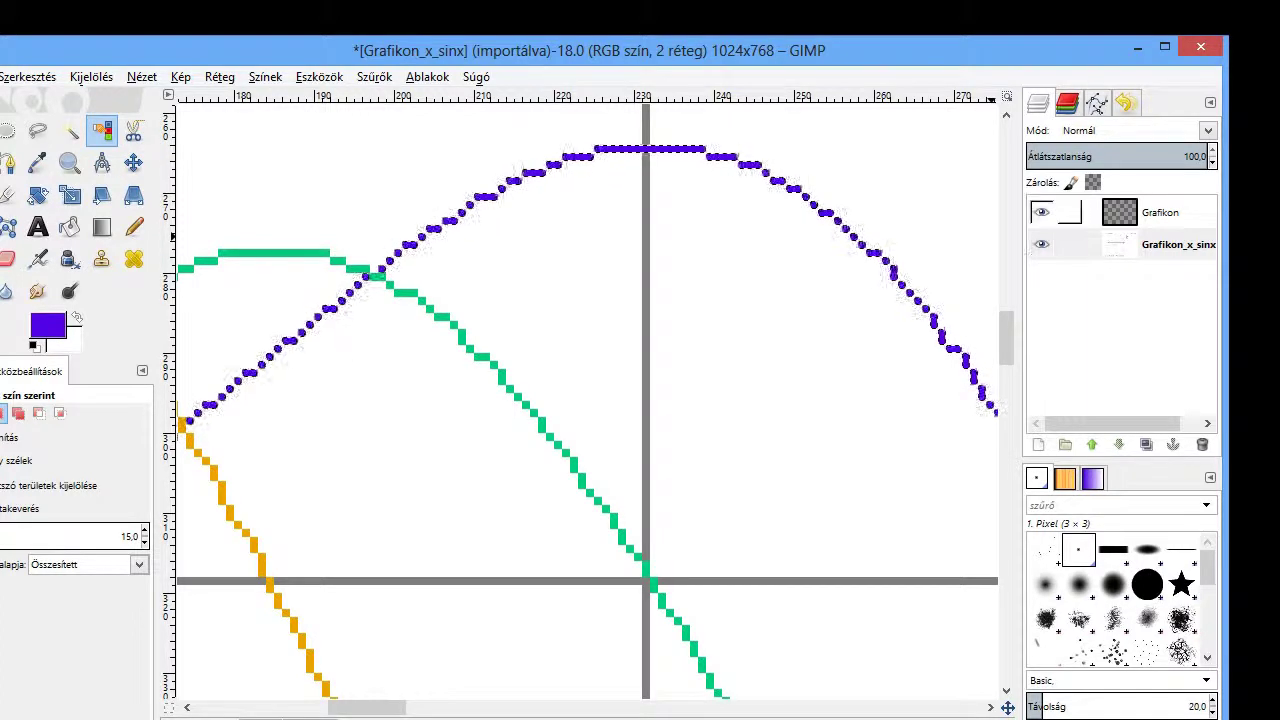
pyautogui.click(1175, 212)
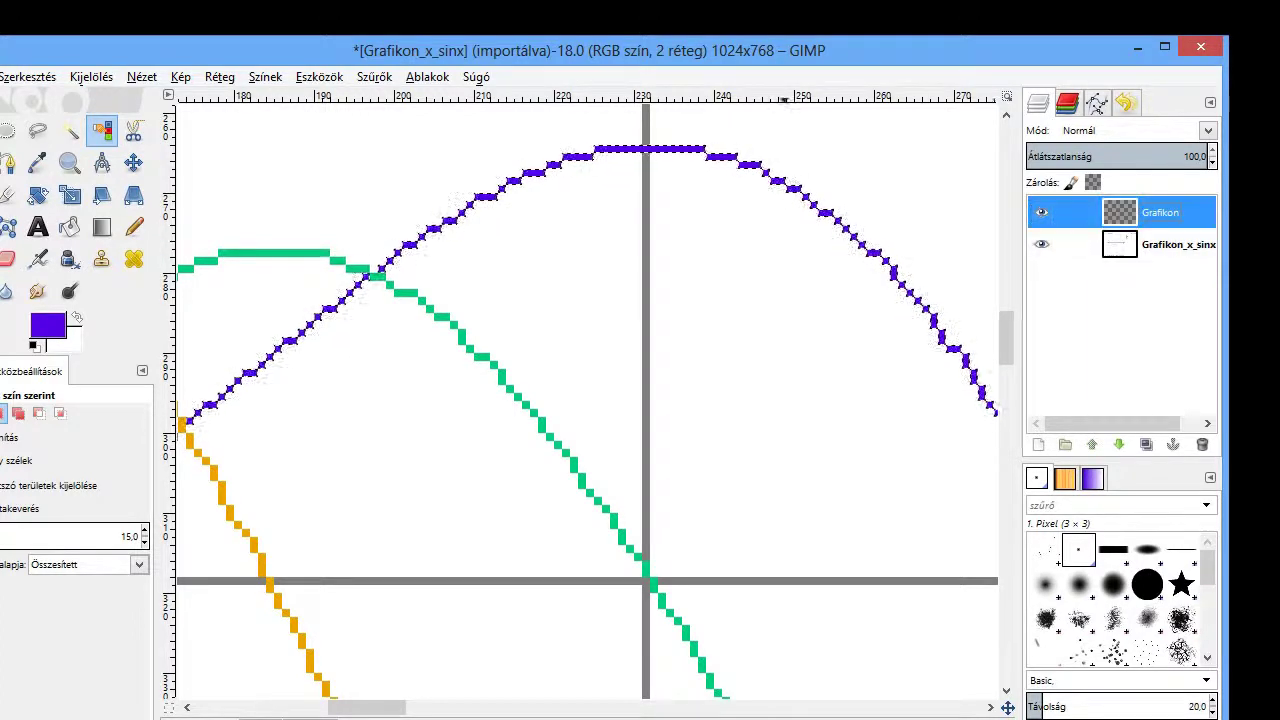
pyautogui.hotkey('ctrl', 'v')
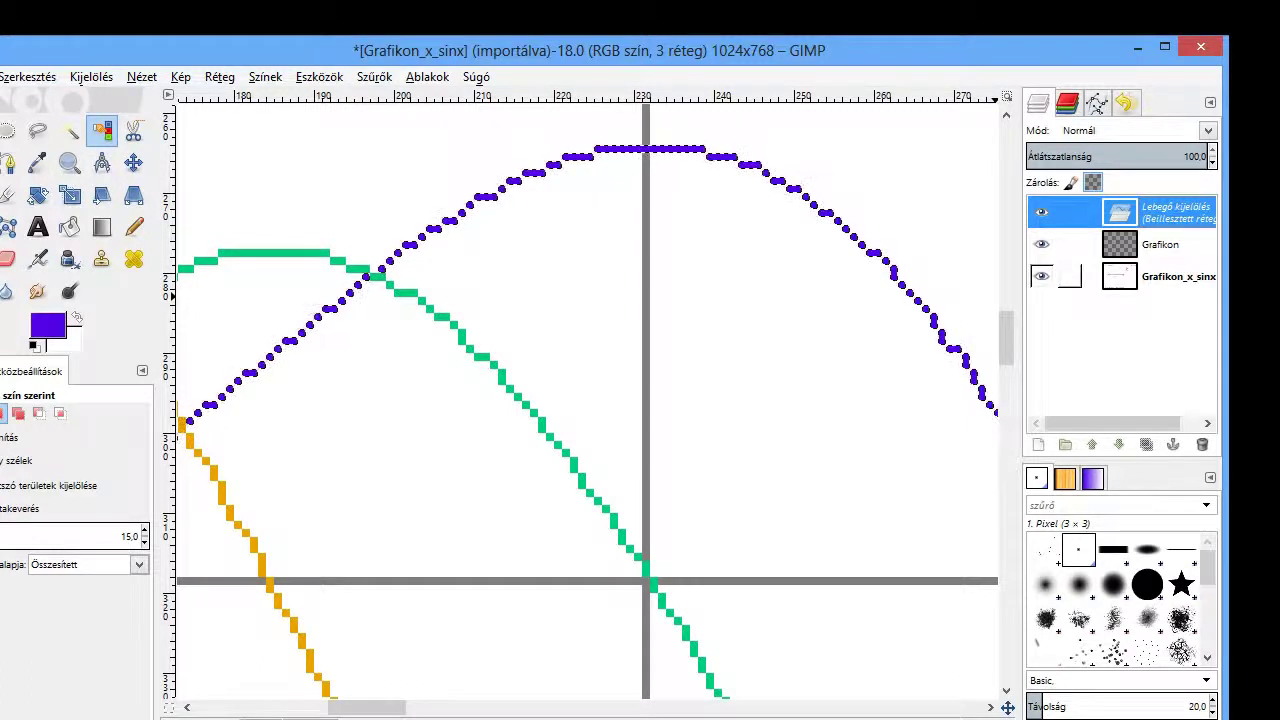
pyautogui.click(1041, 276)
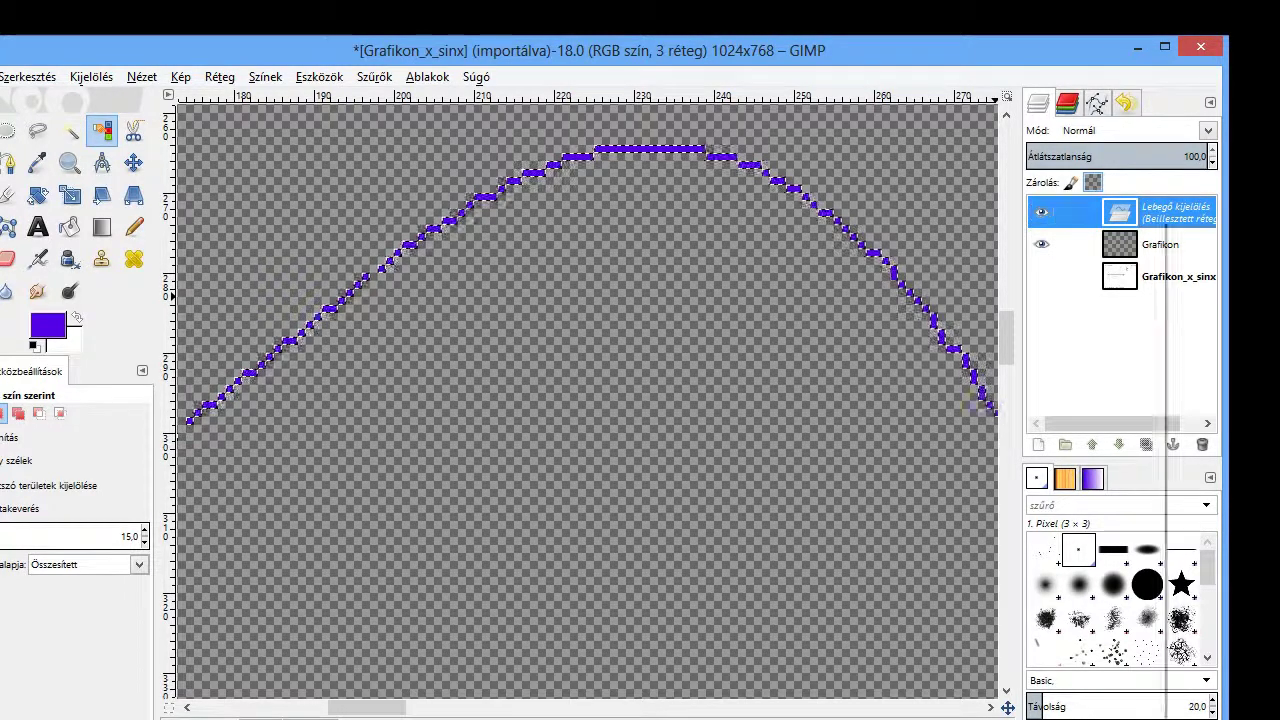
pyautogui.rightClick(1165, 212)
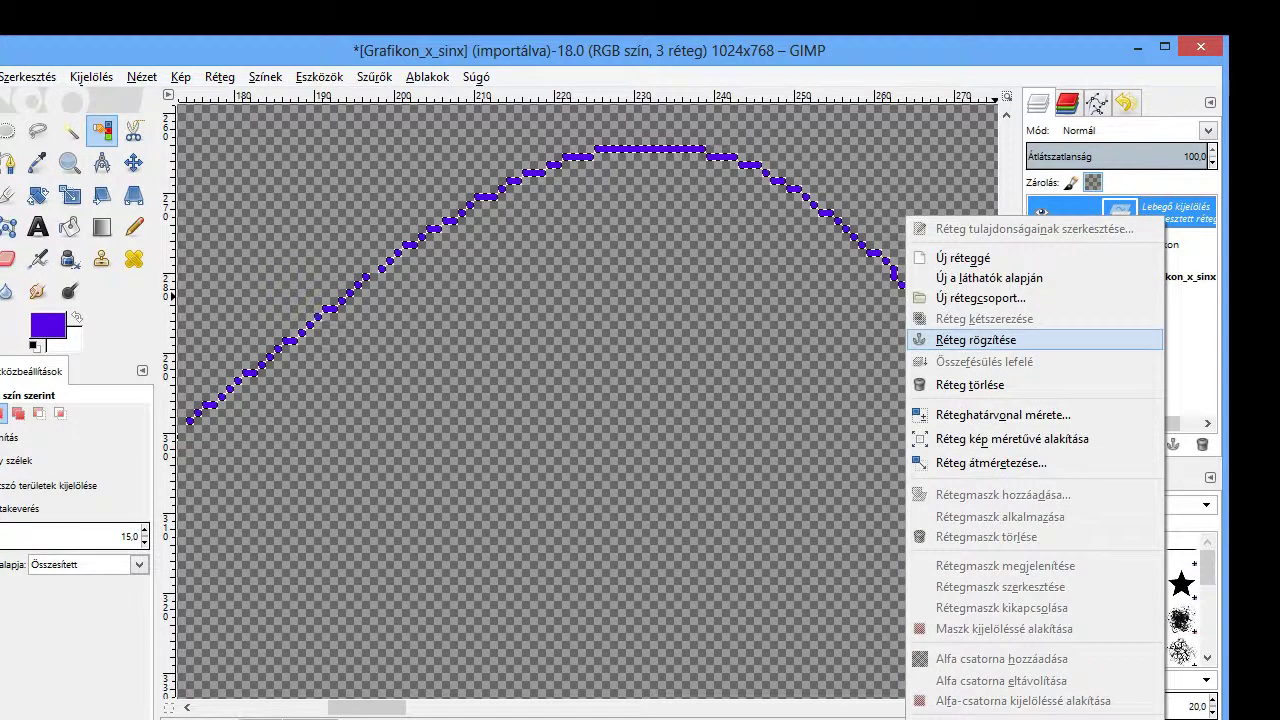
# Anchor the pasted curve into Grafikon, reselect it by colour, and grow the selection 0,5 px.
pyautogui.click(976, 340)
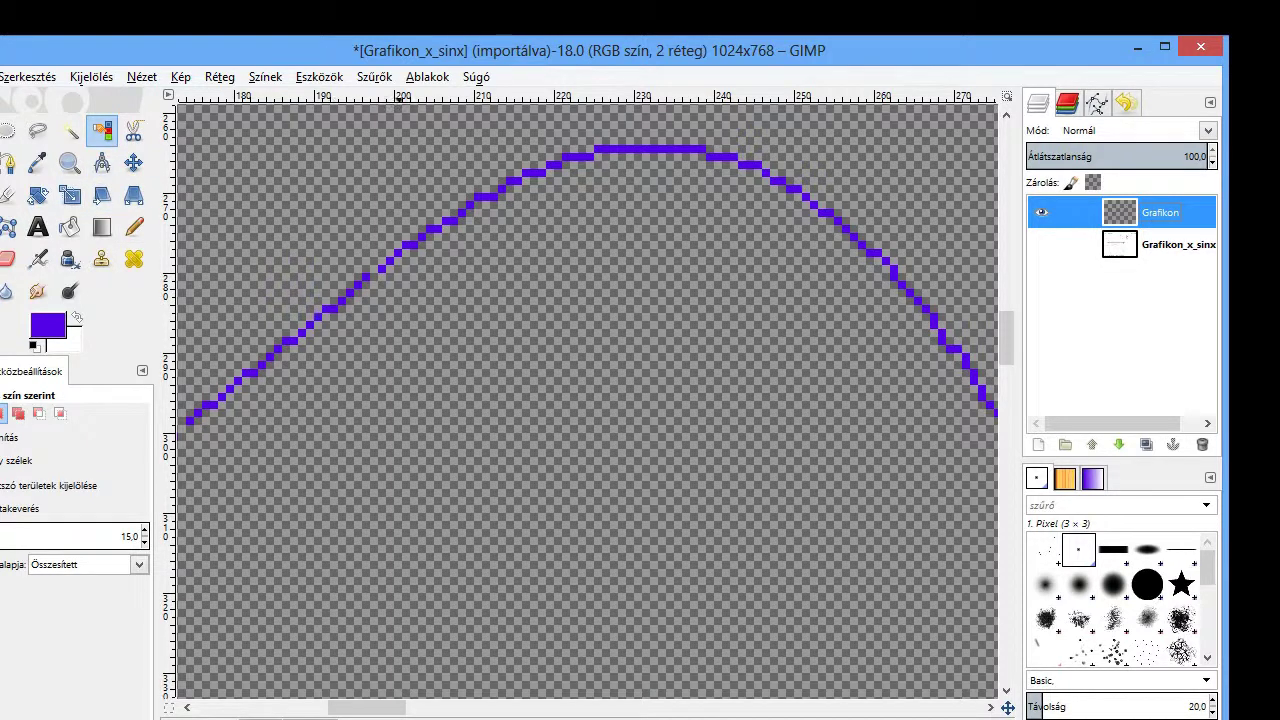
pyautogui.click(360, 283)
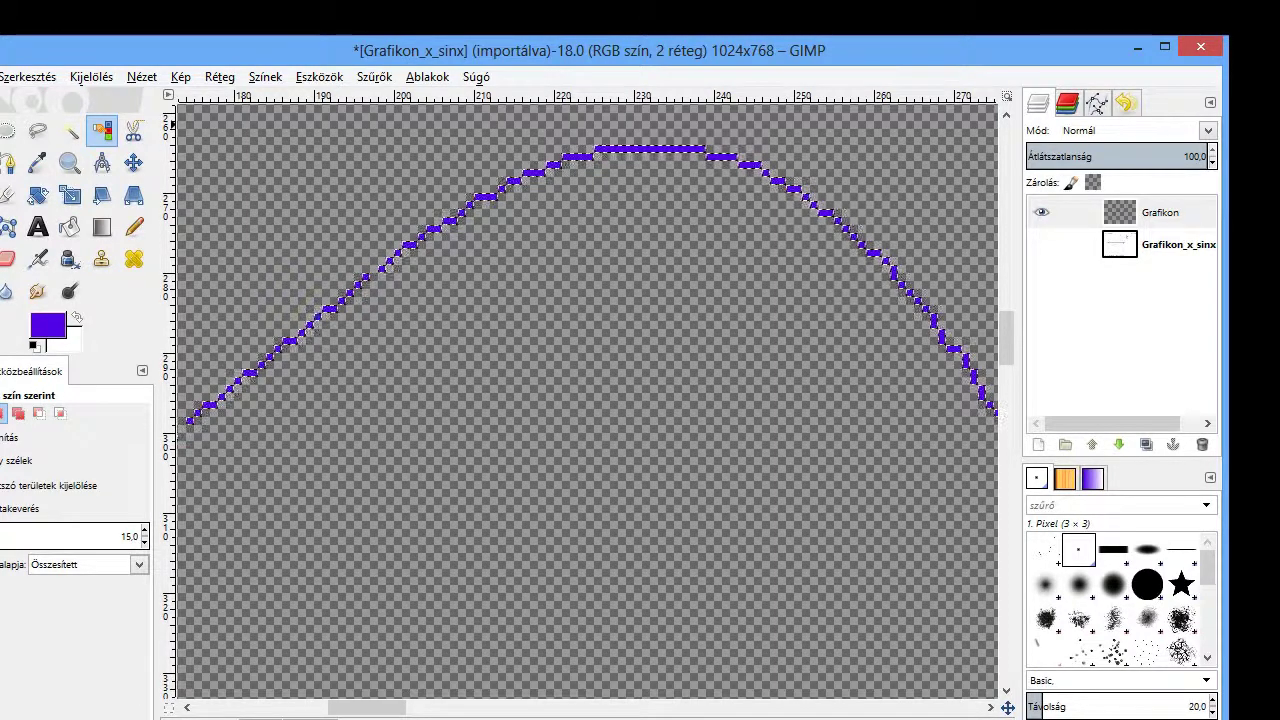
pyautogui.hotkey('alt', 'j')
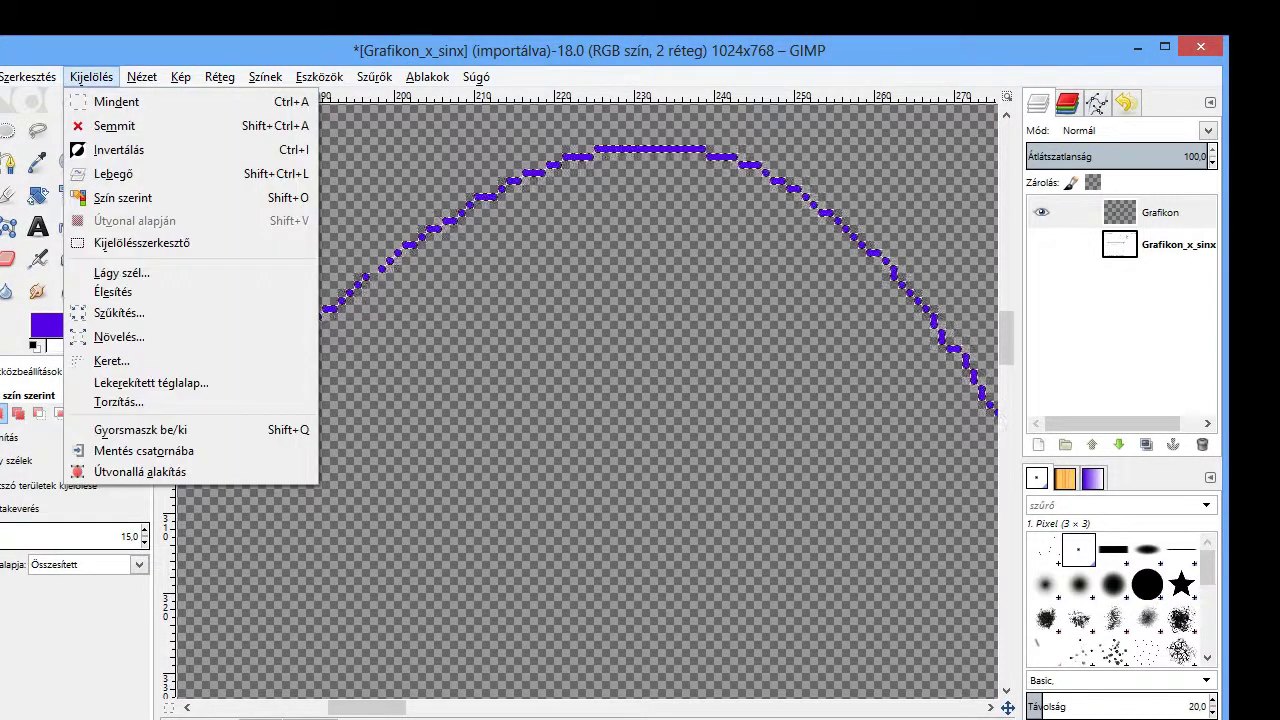
pyautogui.click(119, 336)
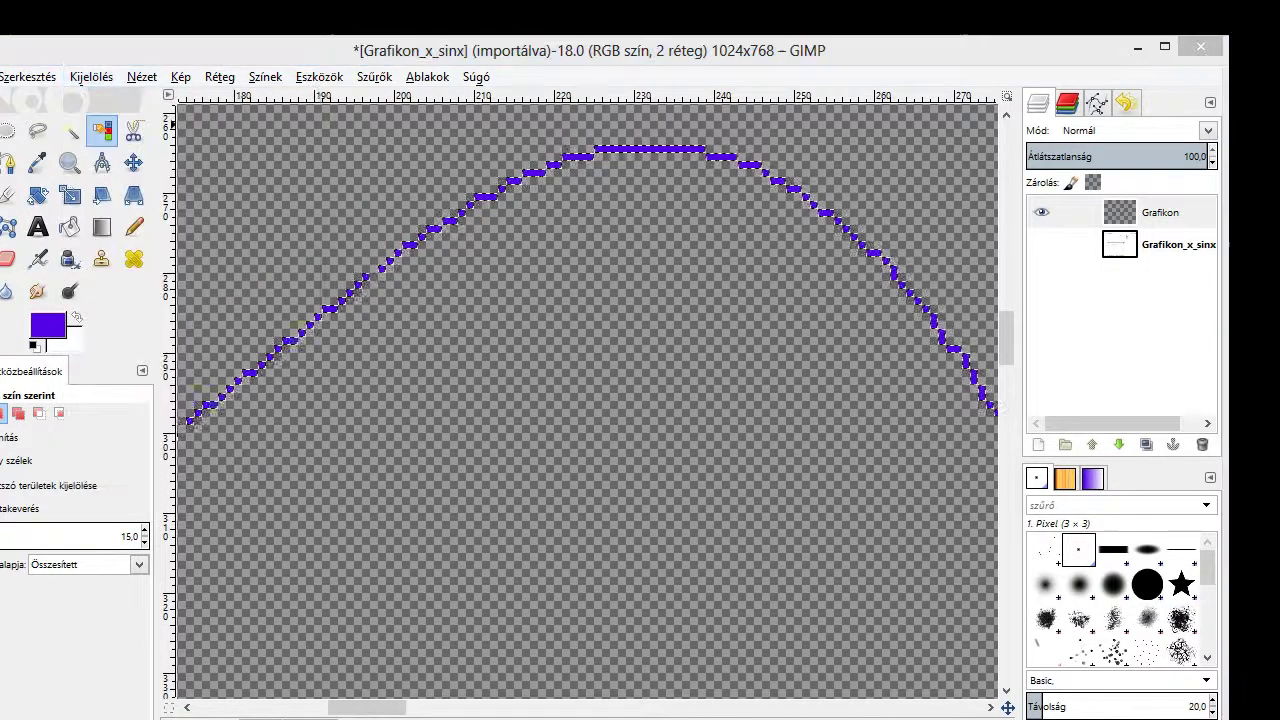
pyautogui.hotkey('ctrl', 'a')
pyautogui.write('0,5')
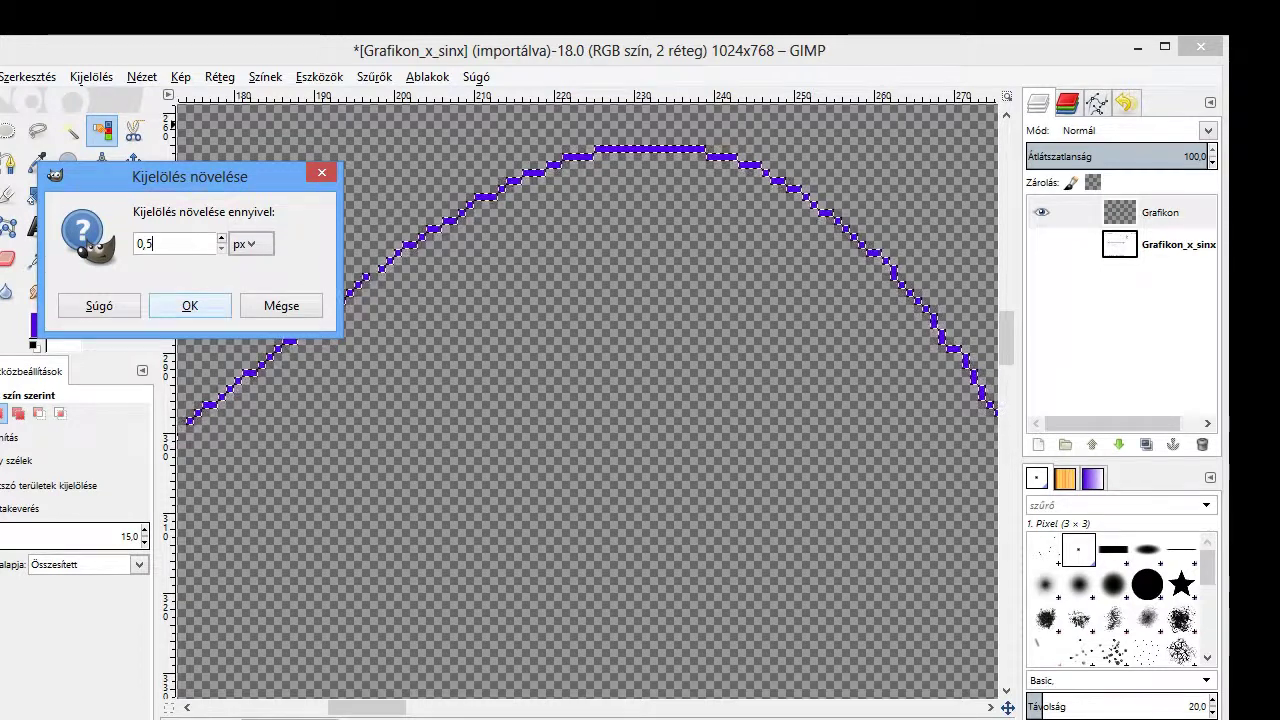
pyautogui.press('Return')
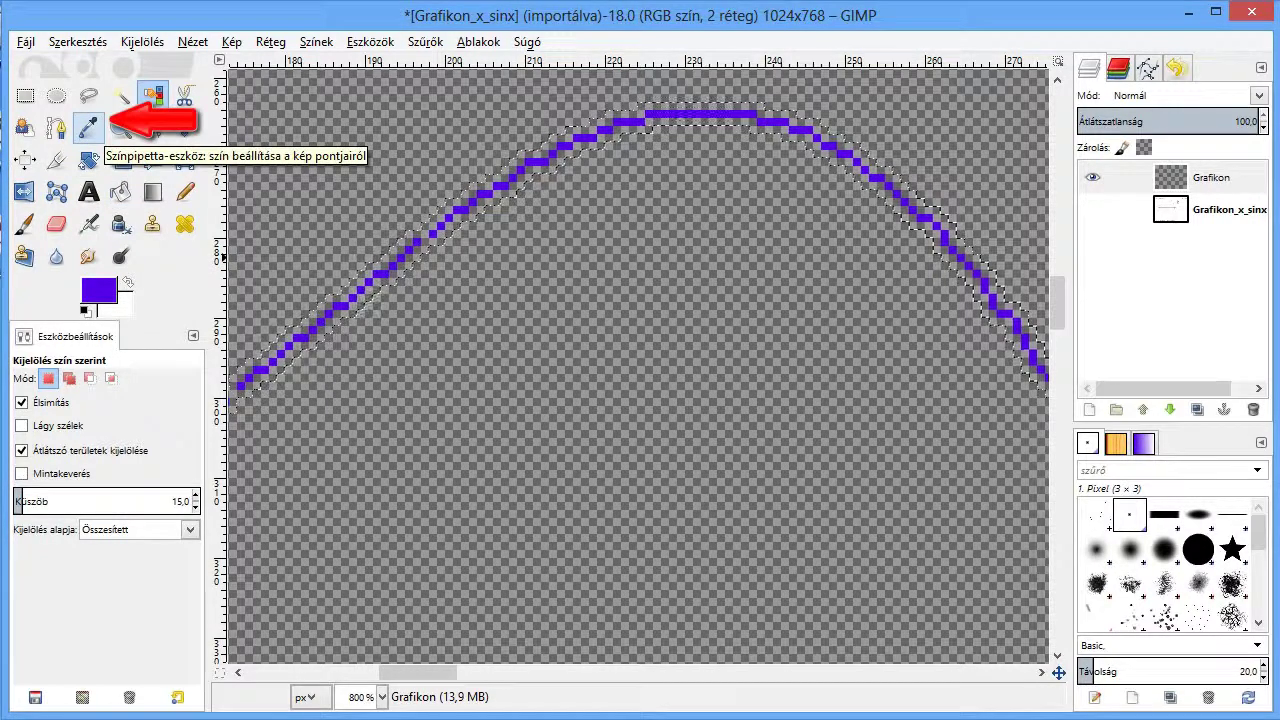
# Fill the grown selection with the purple foreground colour.
pyautogui.click(88, 128)
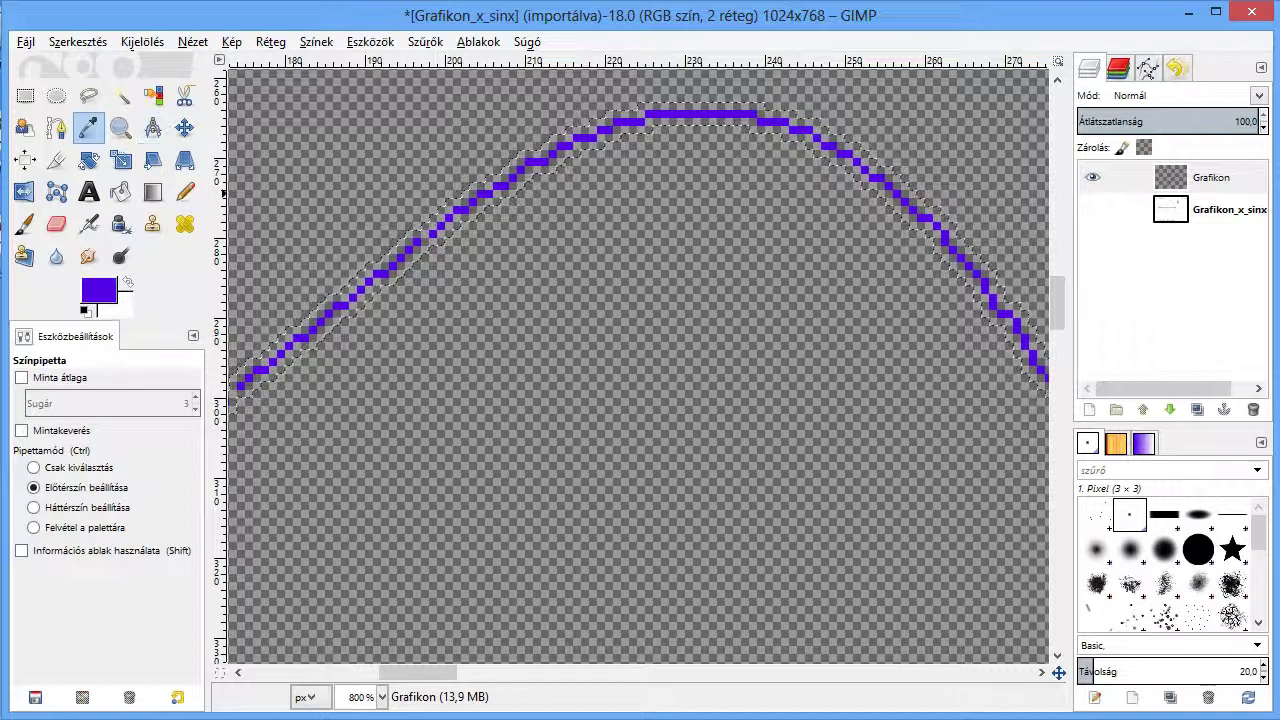
pyautogui.click(78, 42)
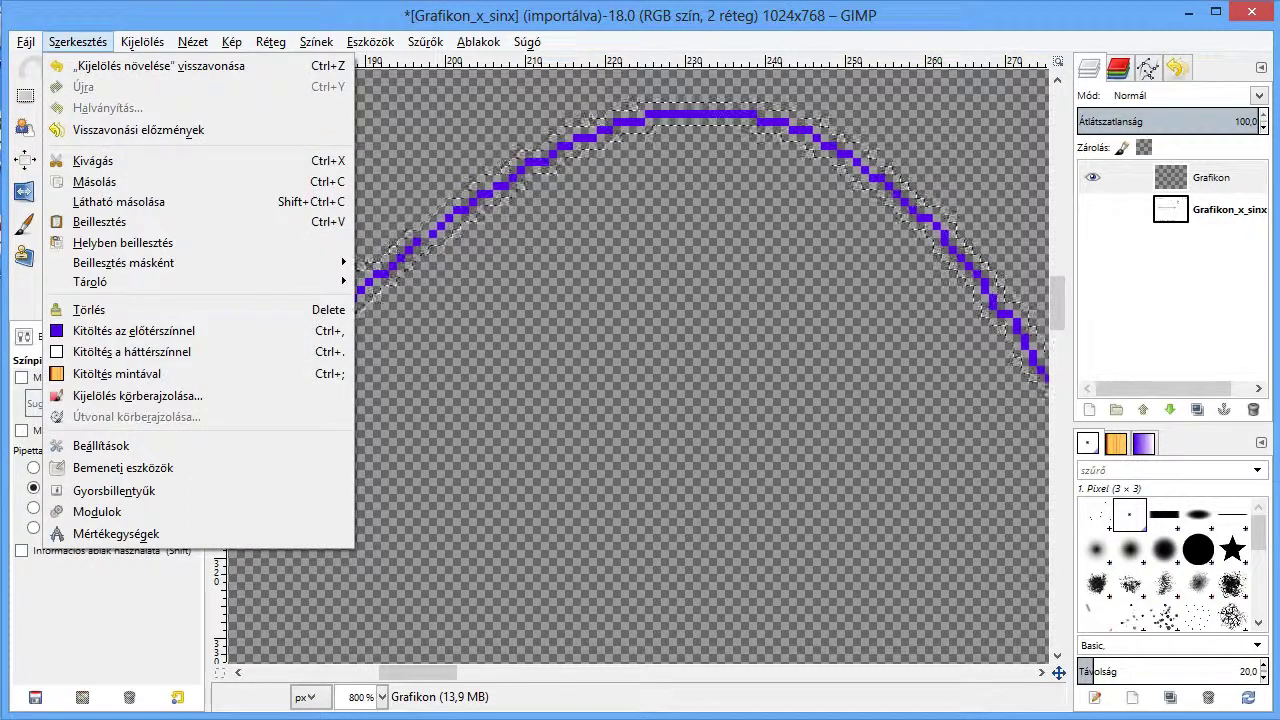
pyautogui.click(133, 330)
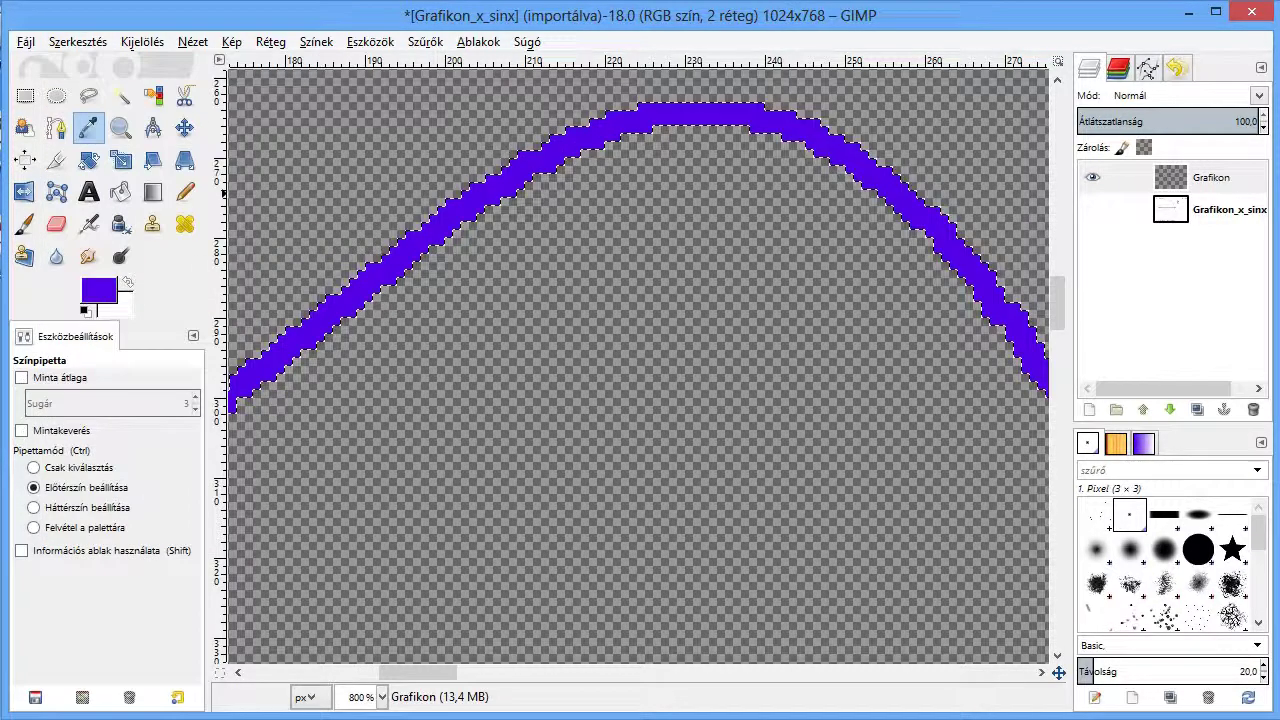
# Zoom out and make the Grafikon_x_sinx plot layer visible again.
pyautogui.press('-')
pyautogui.press('-')
pyautogui.press('-')
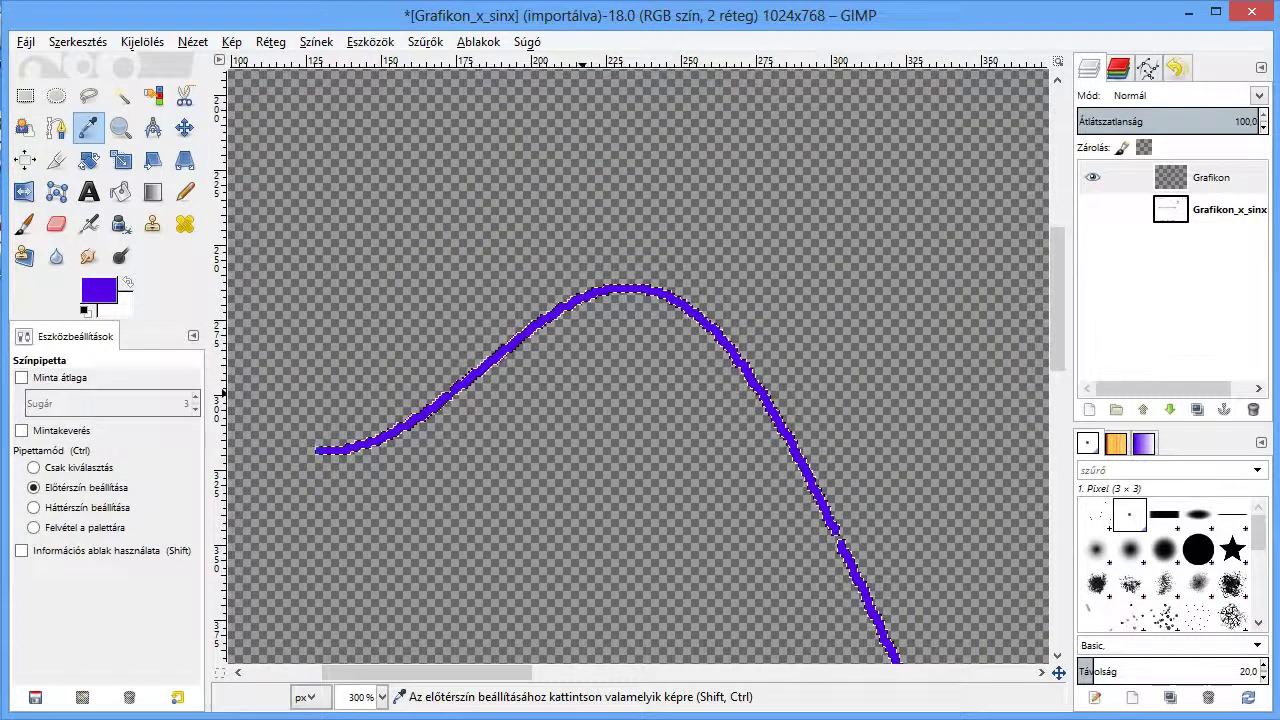
pyautogui.press('-')
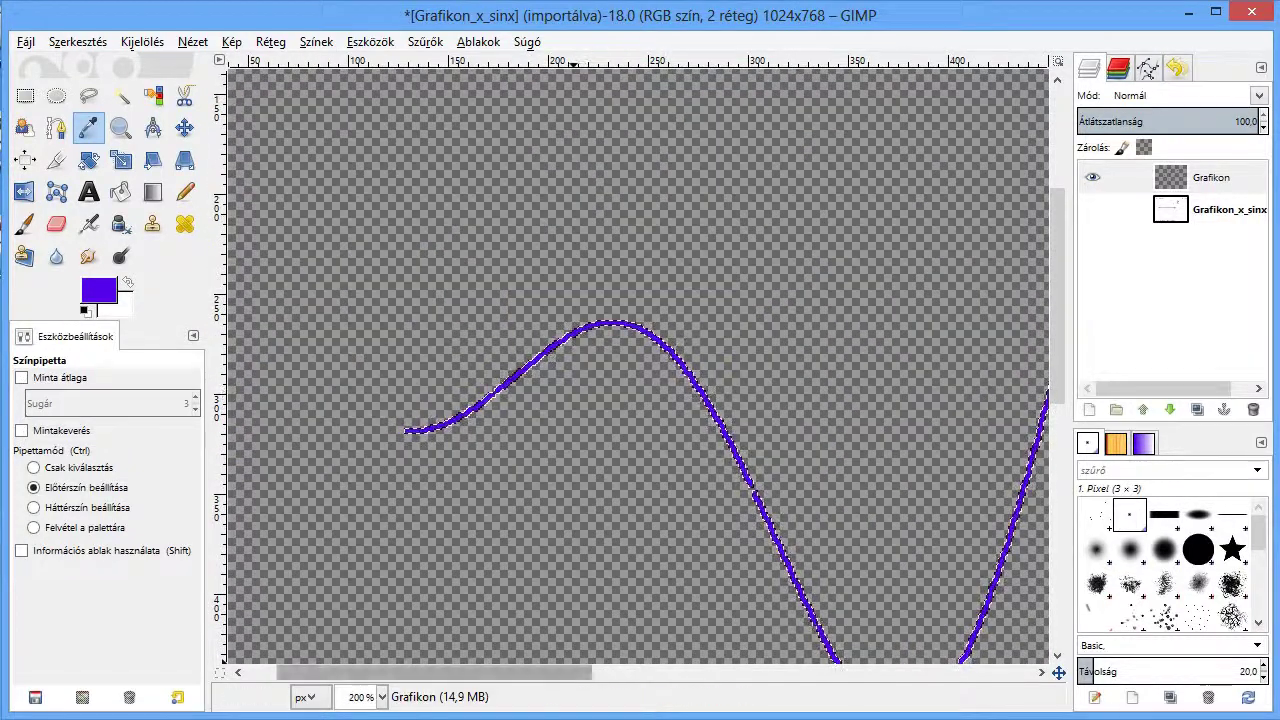
pyautogui.moveTo(434, 672); pyautogui.dragTo(478, 672)
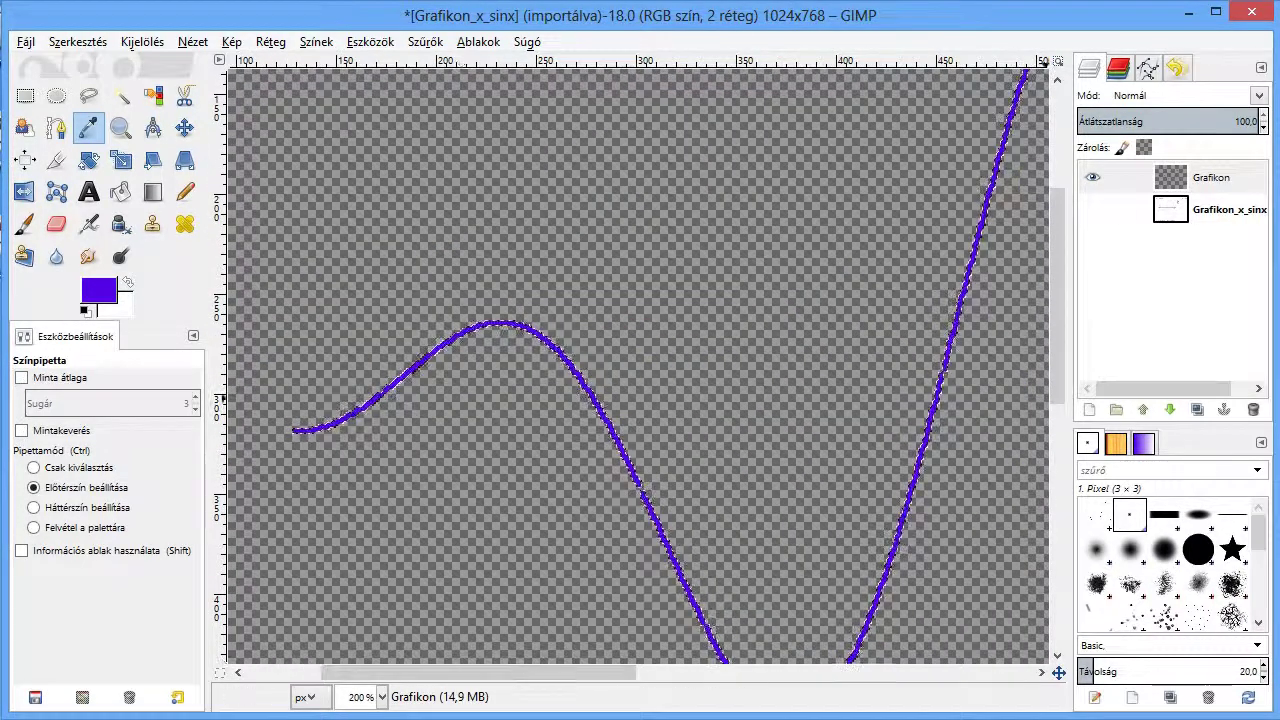
pyautogui.click(1210, 209)
pyautogui.click(1092, 209)
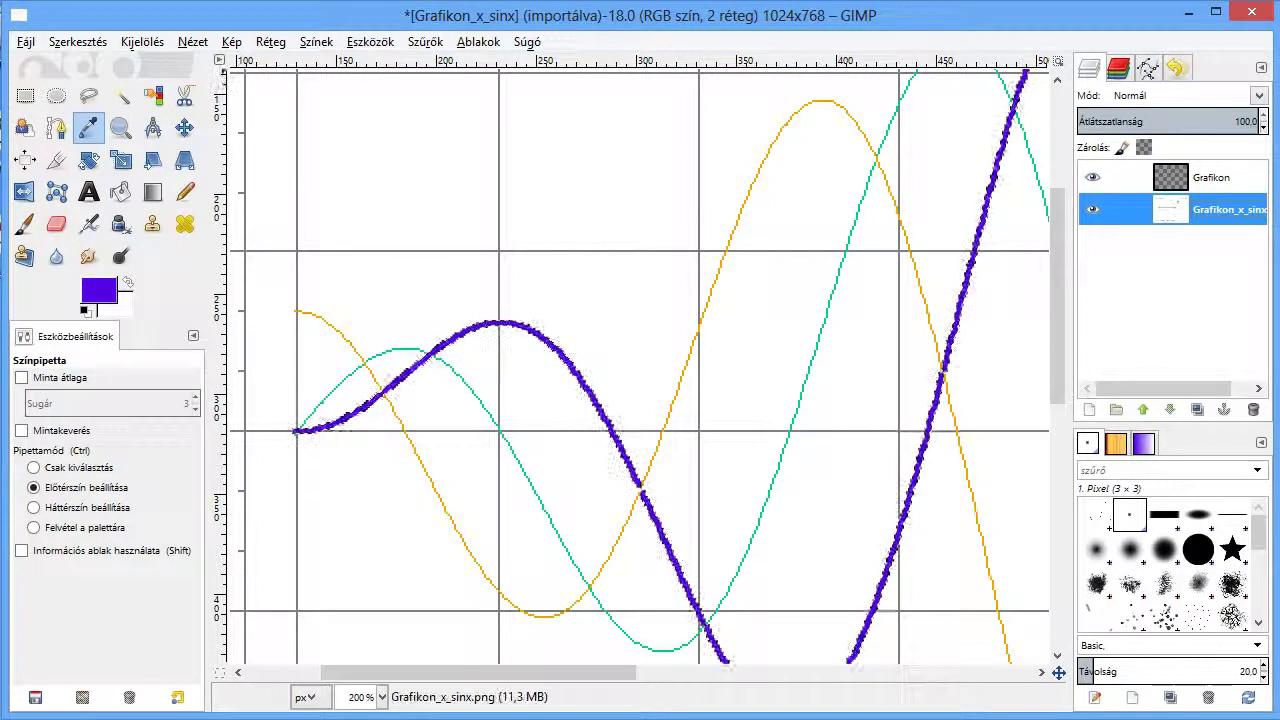
pyautogui.click(142, 41)
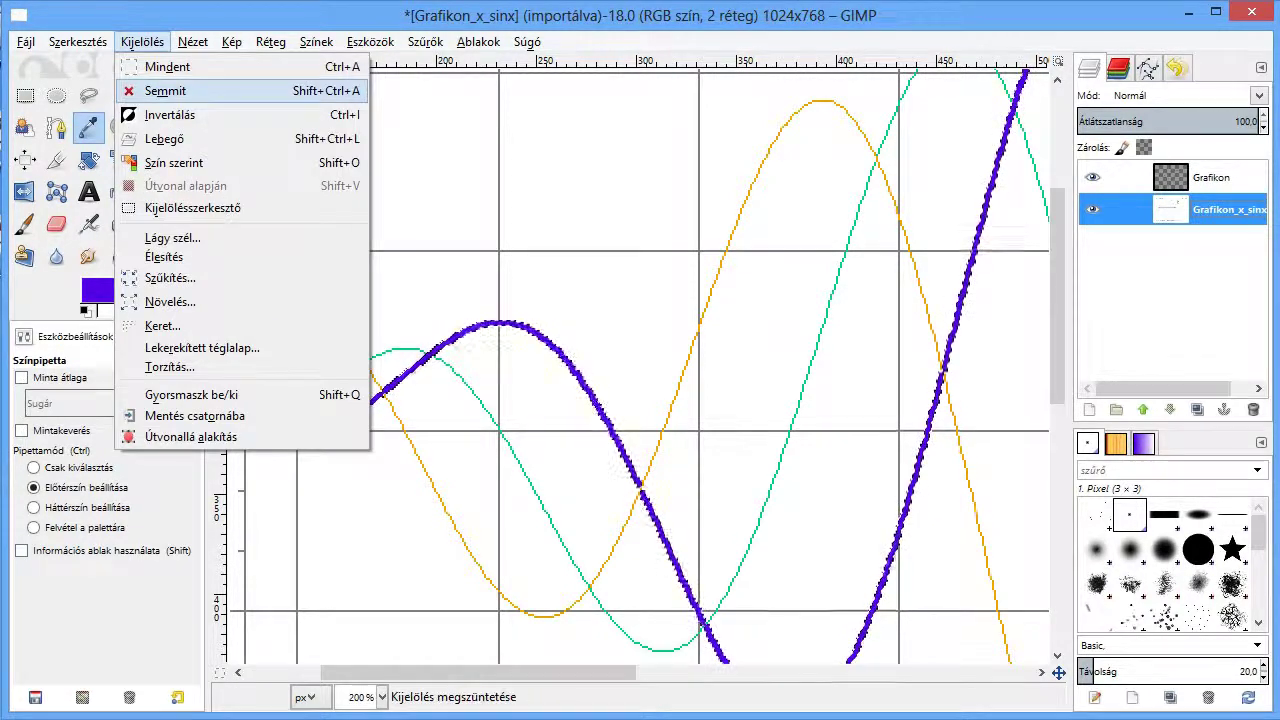
# Clear the selection and pick the green curve's colour as the foreground.
pyautogui.click(150, 89)
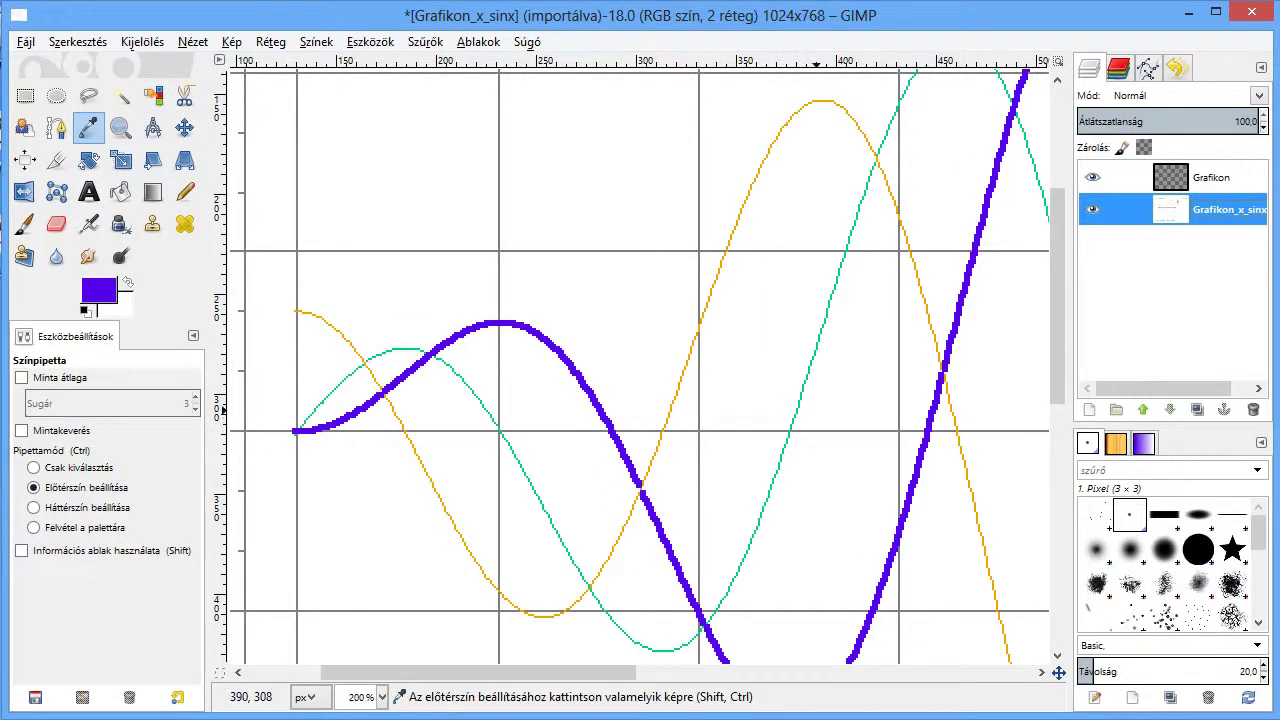
pyautogui.keyDown('ctrl'); pyautogui.scroll(3, 811, 415); pyautogui.keyUp('ctrl')
pyautogui.keyDown('ctrl'); pyautogui.scroll(2, 810, 390); pyautogui.keyUp('ctrl')
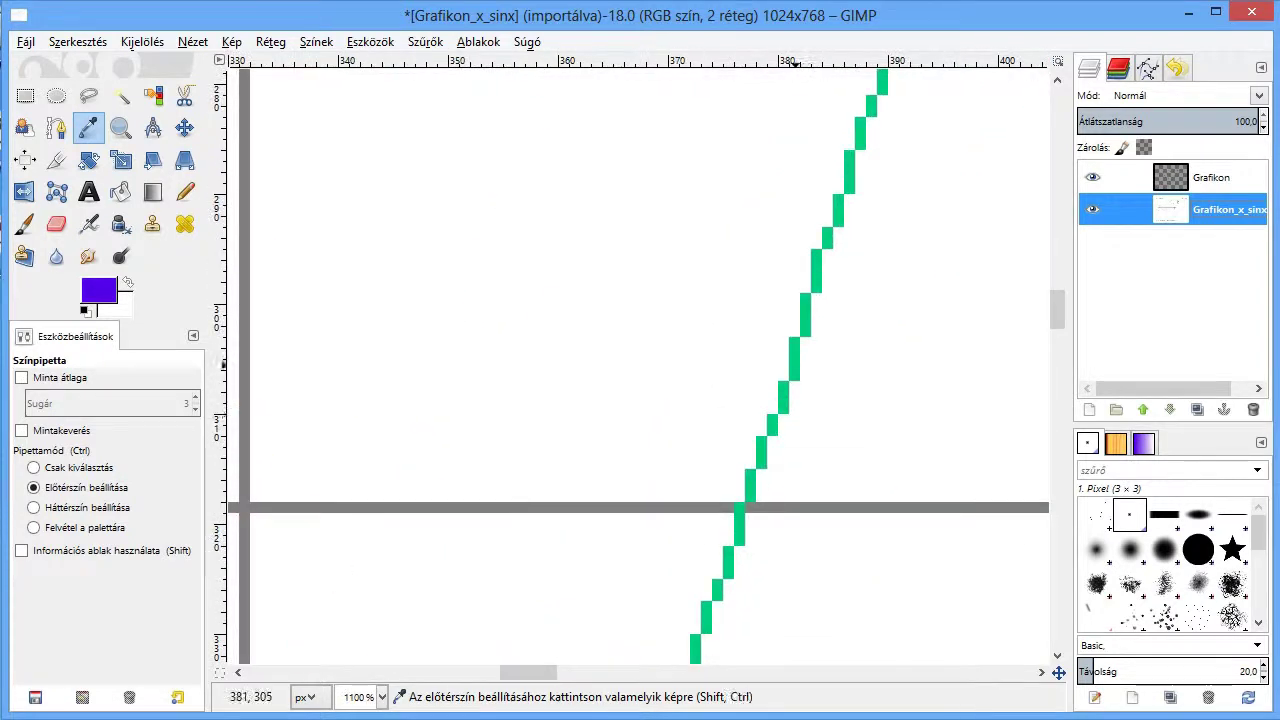
pyautogui.click(795, 365)
pyautogui.scroll(-3, 648, 365)
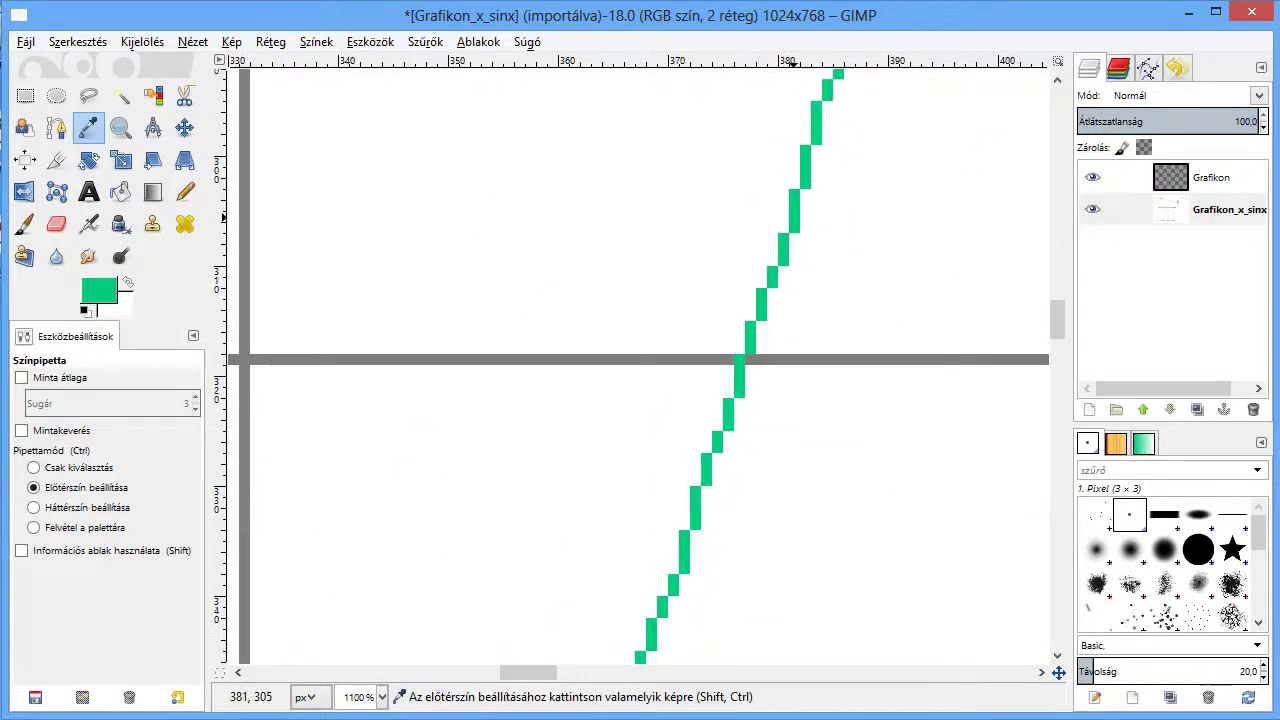
pyautogui.keyDown('ctrl'); pyautogui.scroll(-2, 810, 385); pyautogui.keyUp('ctrl')
pyautogui.keyDown('ctrl'); pyautogui.scroll(-2, 810, 385); pyautogui.keyUp('ctrl')
pyautogui.keyDown('ctrl'); pyautogui.scroll(2, 810, 385); pyautogui.keyUp('ctrl')
pyautogui.keyDown('ctrl'); pyautogui.scroll(1, 810, 385); pyautogui.keyUp('ctrl')
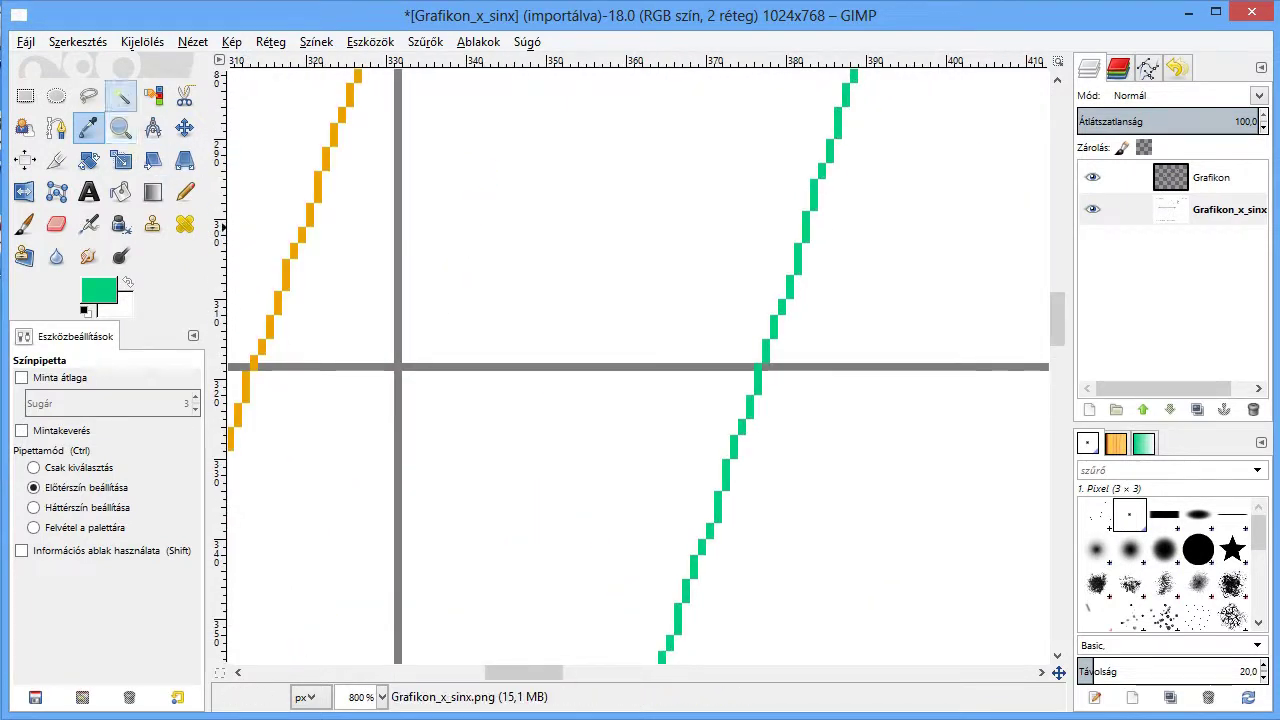
# Select the green curve's pixels by colour and copy them.
pyautogui.click(153, 95)
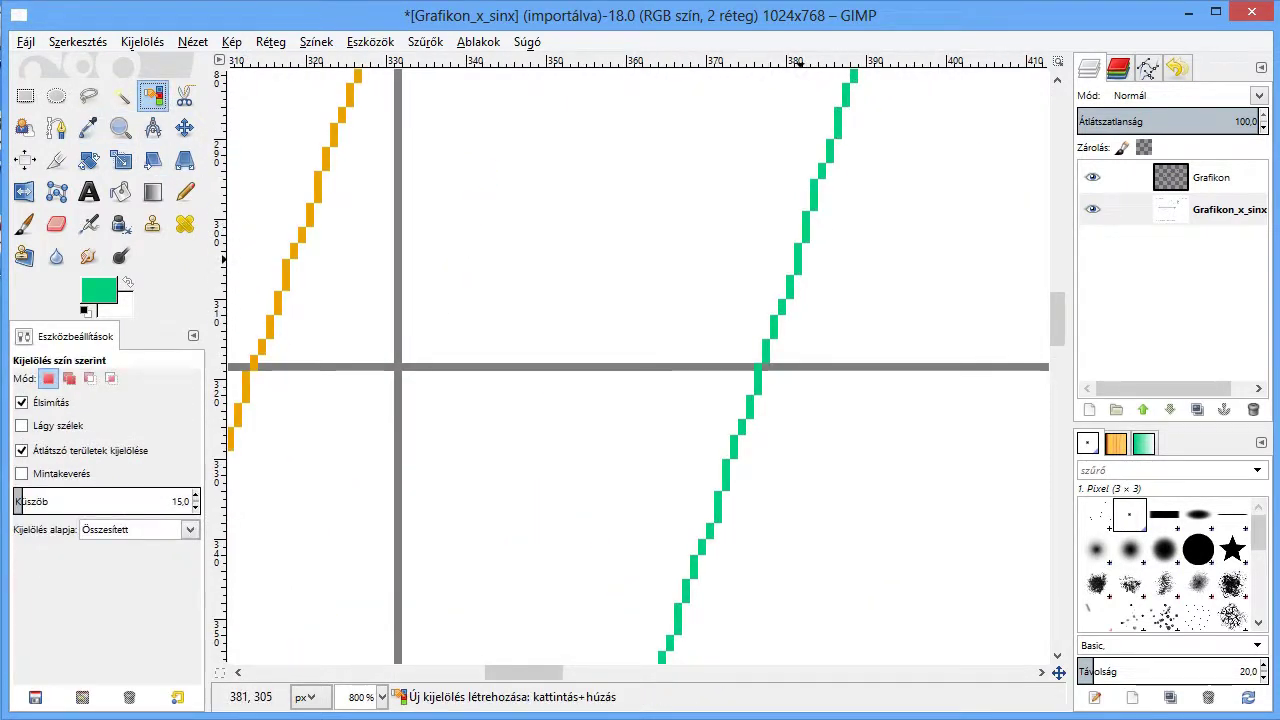
pyautogui.click(798, 265)
pyautogui.keyDown('ctrl'); pyautogui.scroll(-2, 798, 265); pyautogui.keyUp('ctrl')
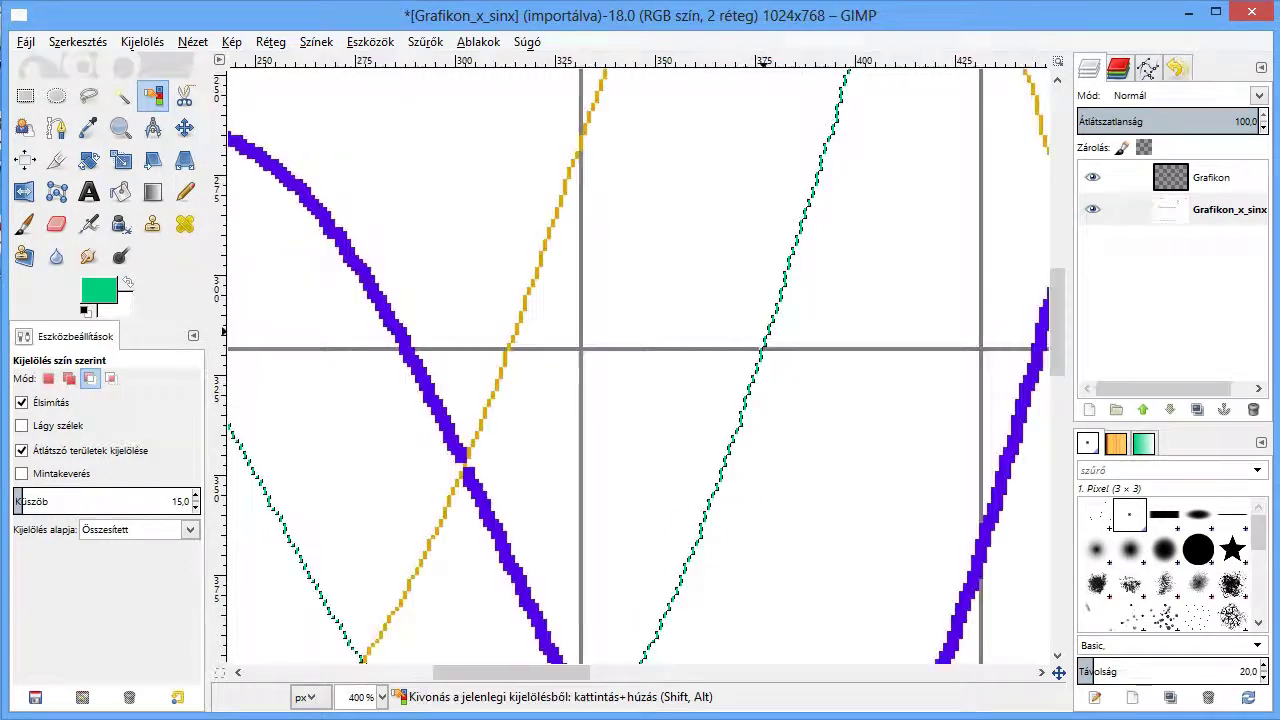
pyautogui.keyDown('ctrl'); pyautogui.scroll(-2, 798, 265); pyautogui.keyUp('ctrl')
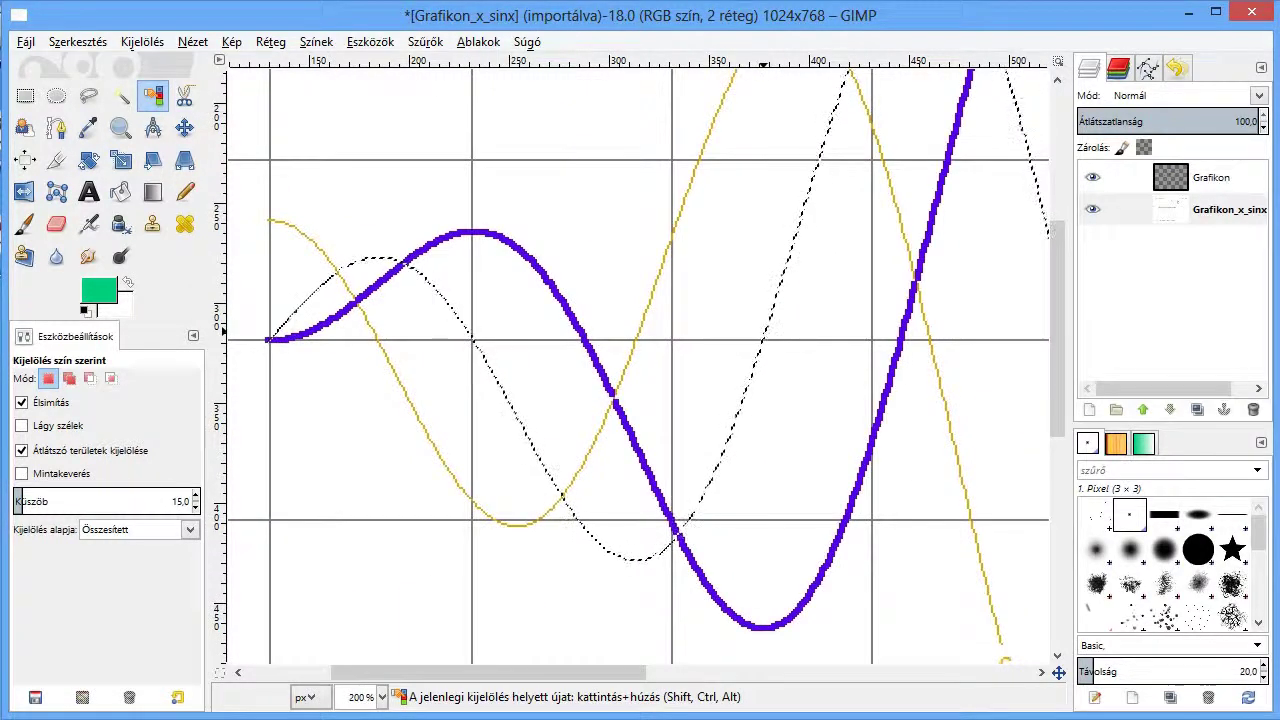
pyautogui.scroll(3, 786, 352)
pyautogui.scroll(-2, 786, 352)
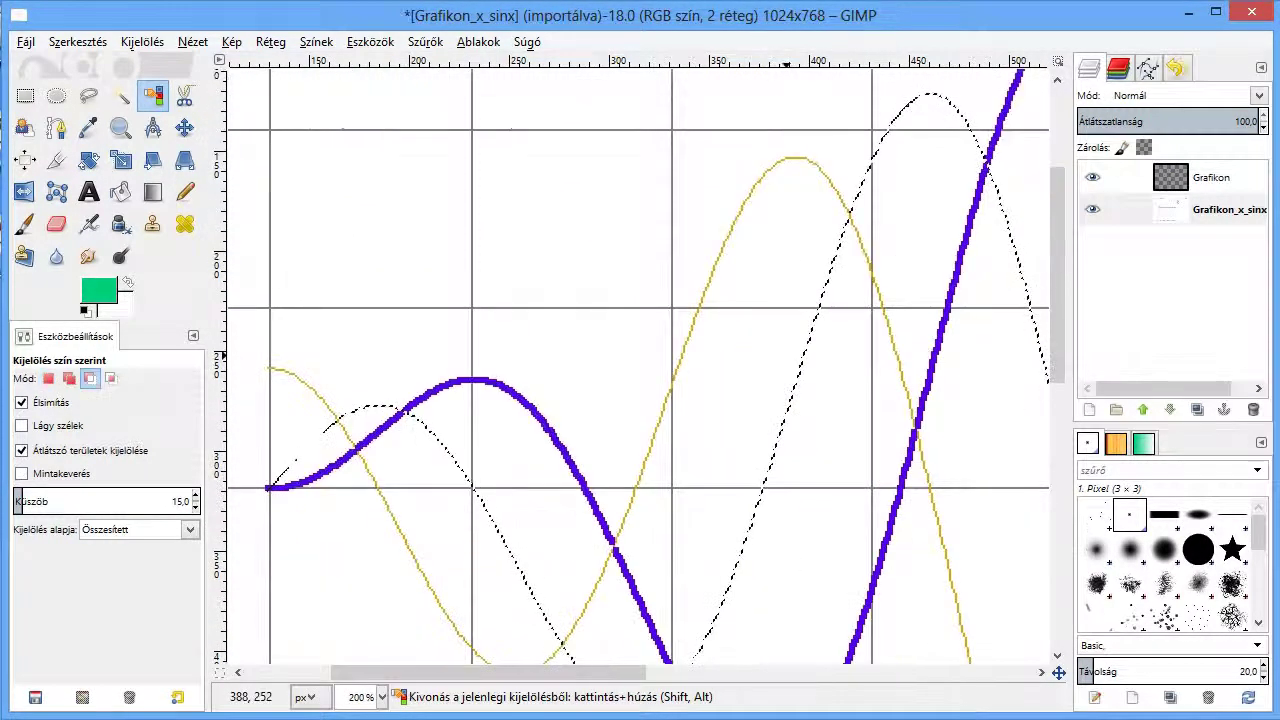
pyautogui.keyDown('ctrl'); pyautogui.scroll(2, 786, 352); pyautogui.keyUp('ctrl')
pyautogui.hotkey('ctrl', 'c')
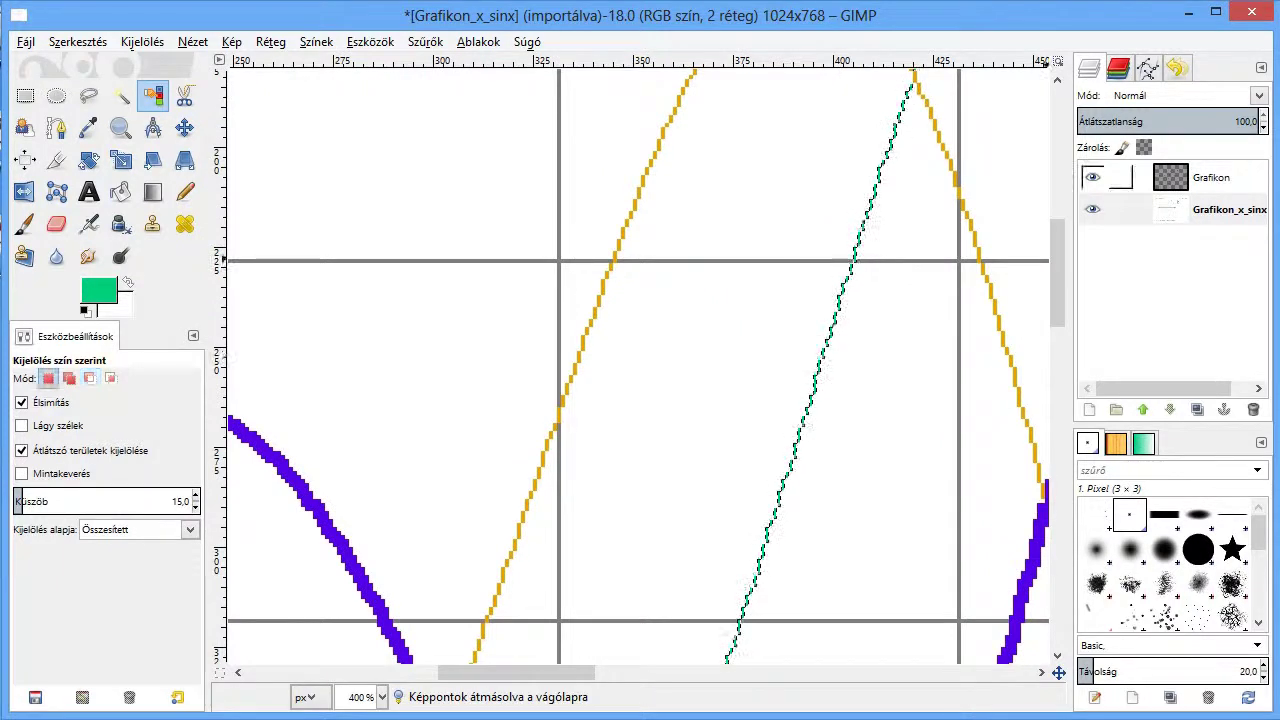
# Paste the green curve onto the Grafikon layer and anchor it.
pyautogui.press('pageup')
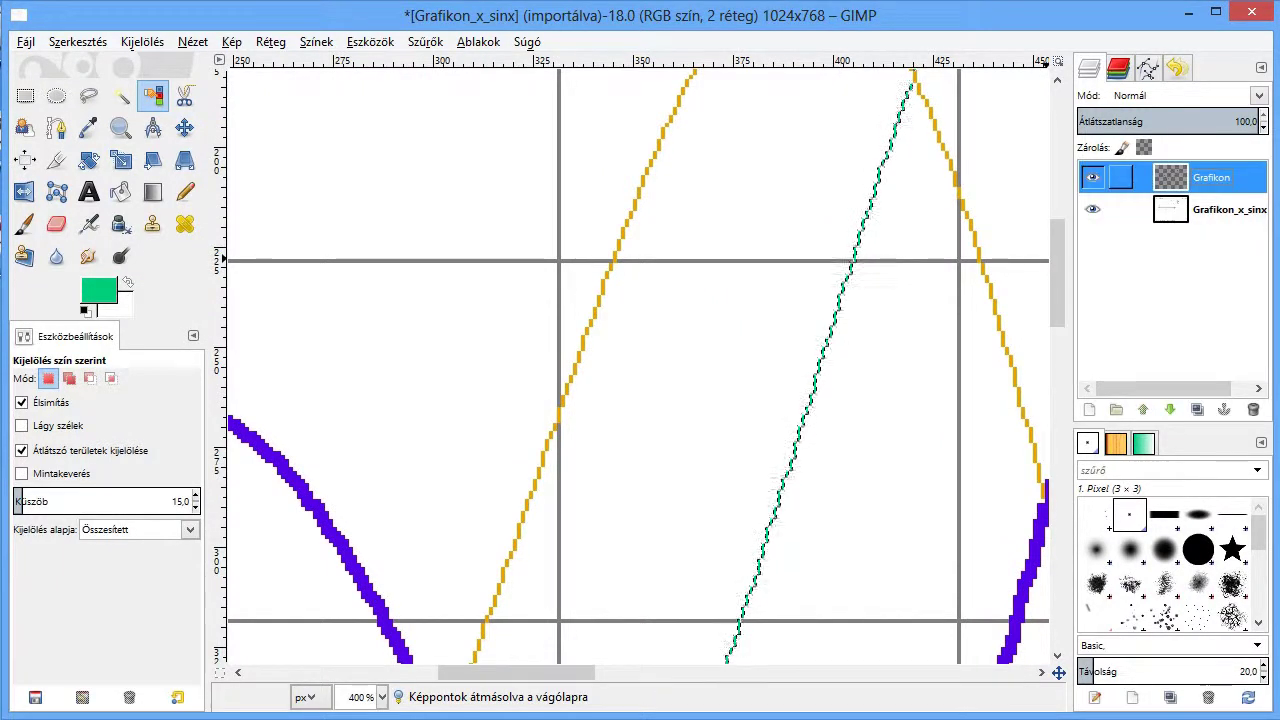
pyautogui.hotkey('ctrl', 'v')
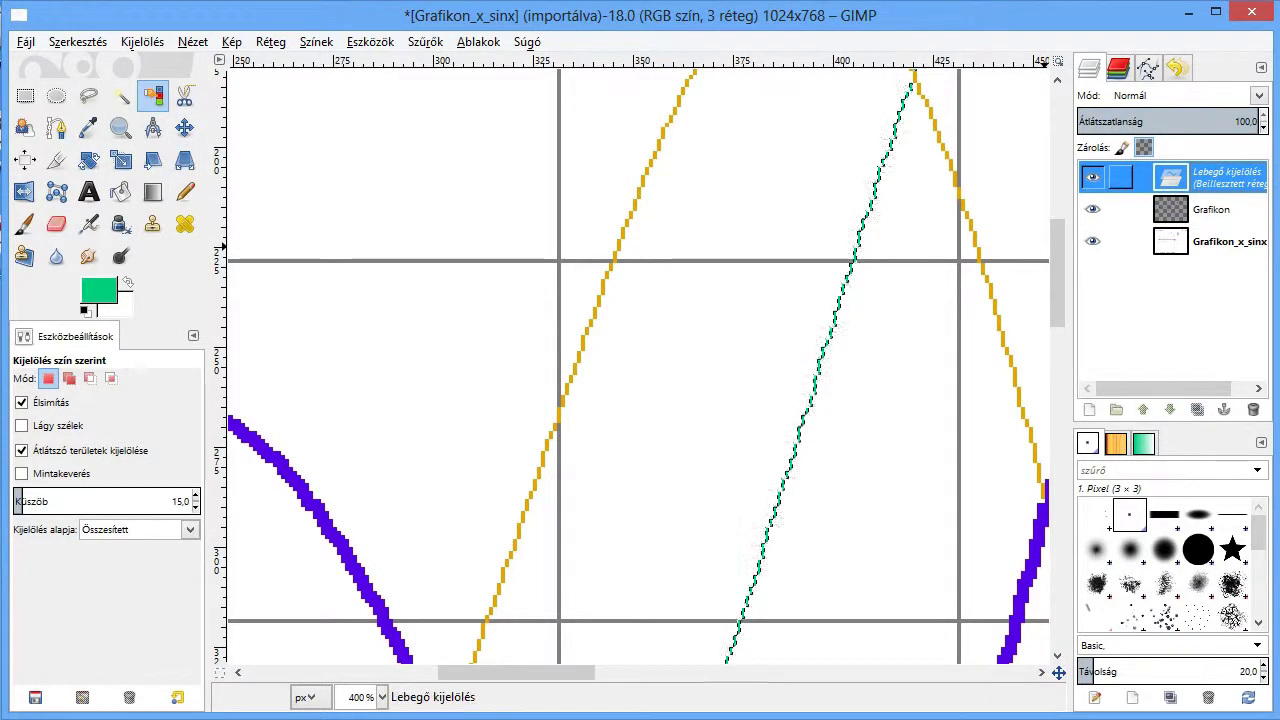
pyautogui.click(895, 130)
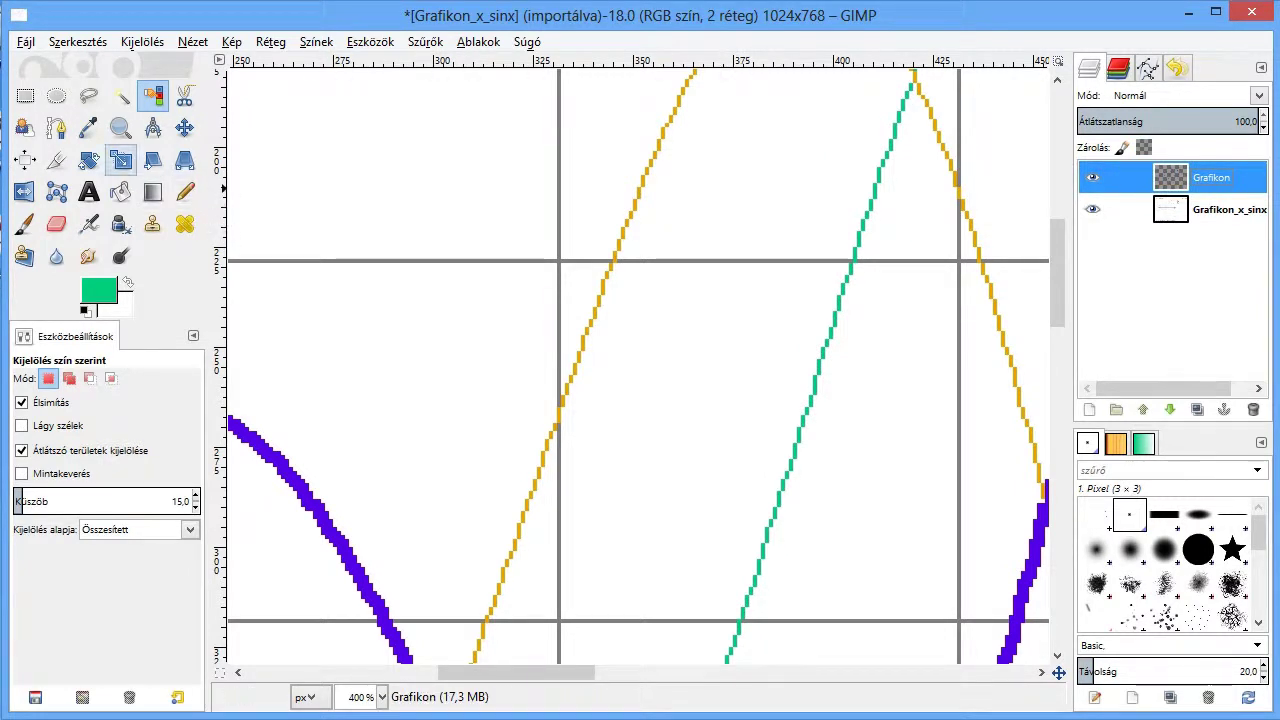
pyautogui.click(88, 127)
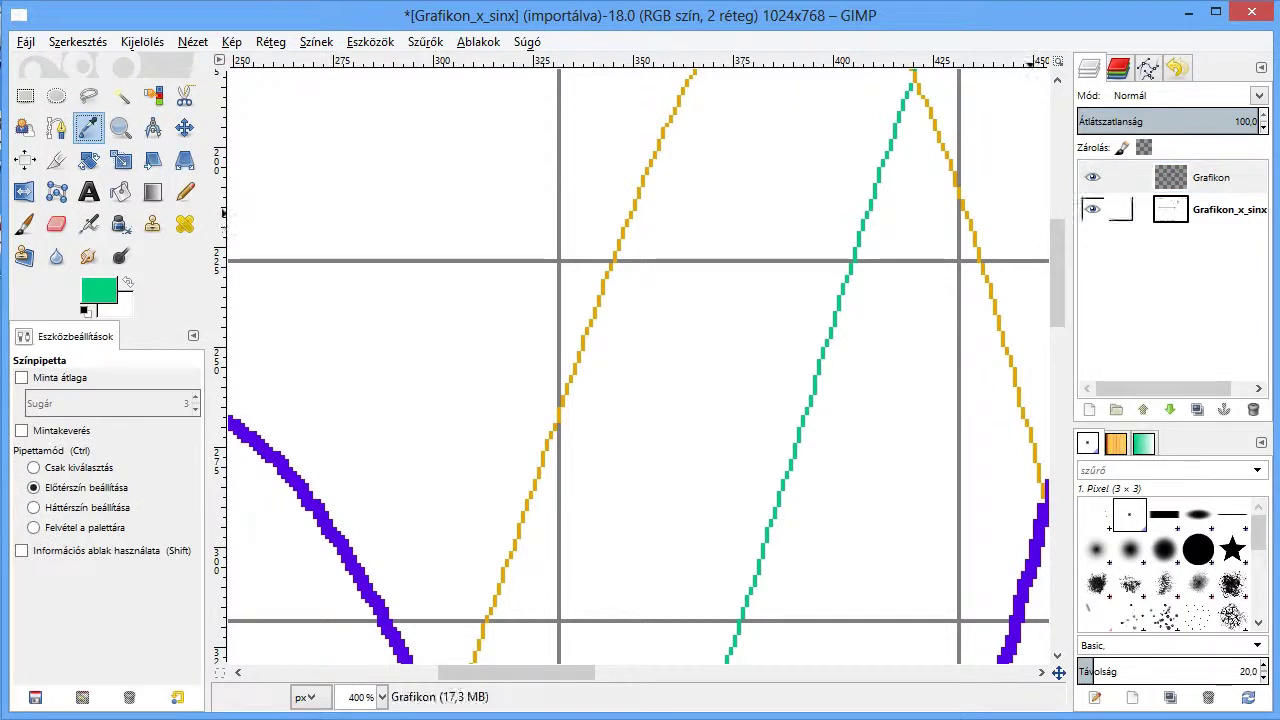
# Make orange the foreground colour, then copy the orange curve's pixels and paste them onto Grafikon.
pyautogui.scroll(3, 623, 226)
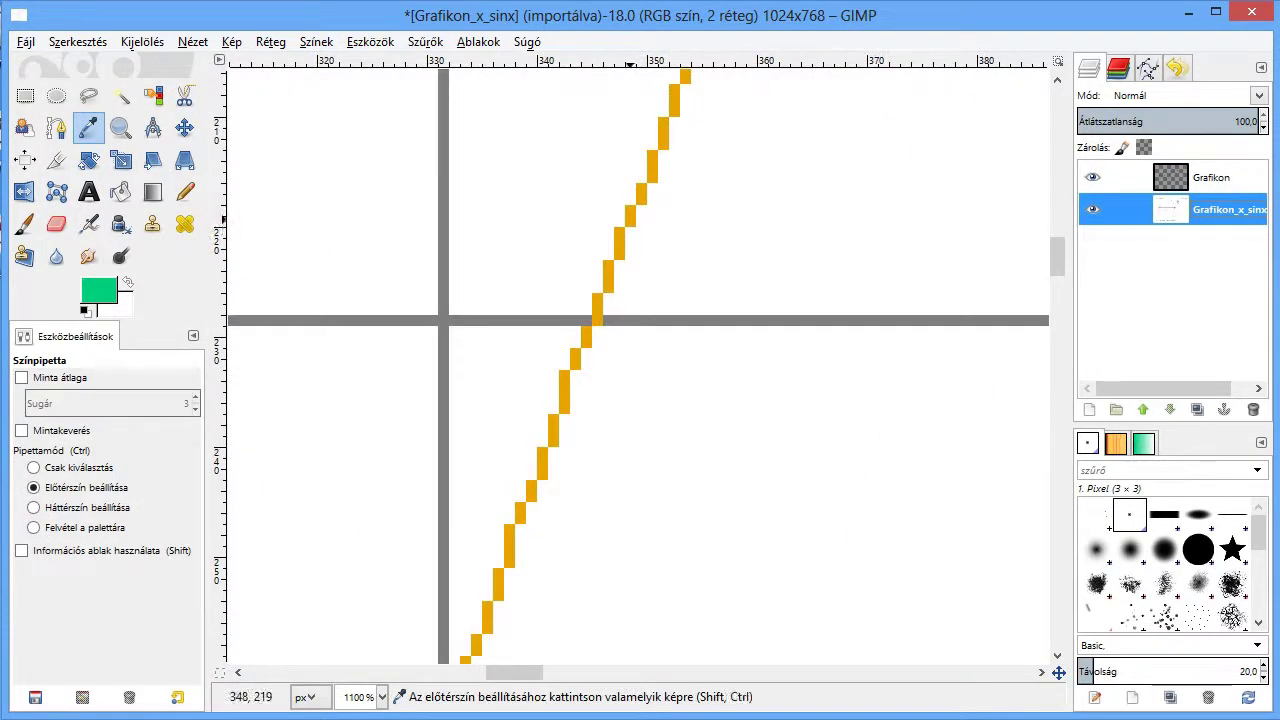
pyautogui.click(638, 221)
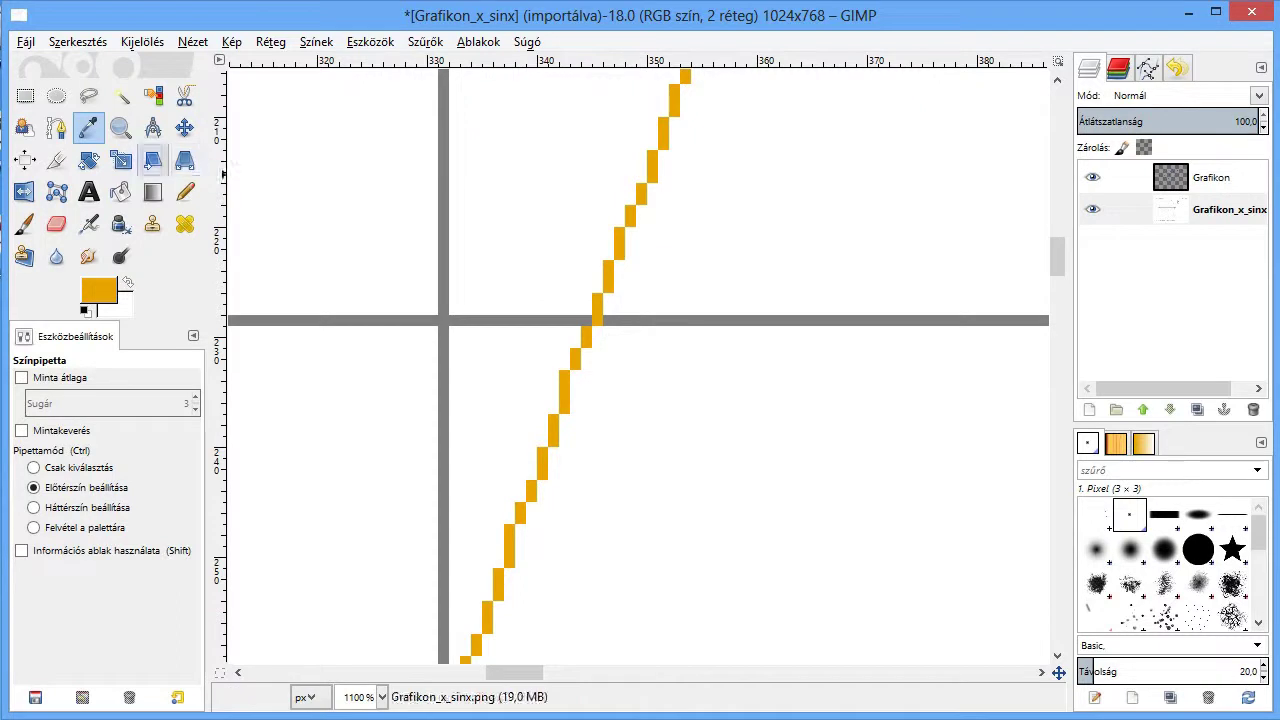
pyautogui.click(153, 95)
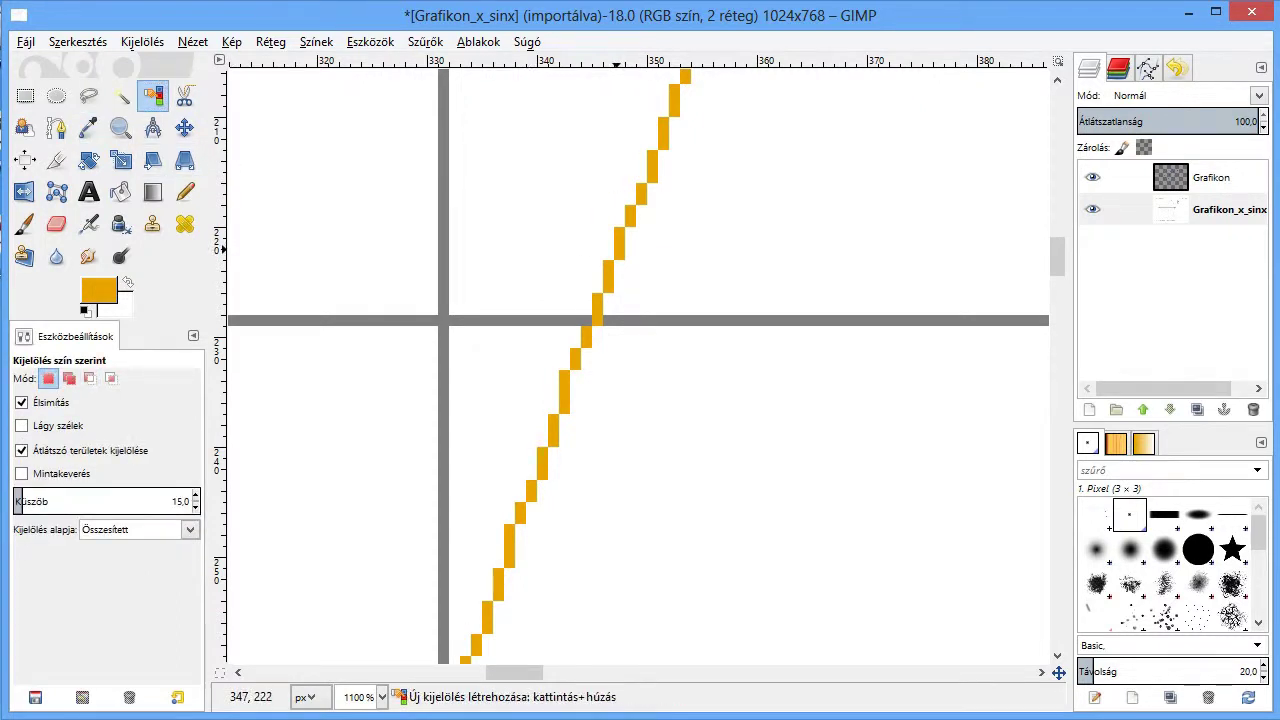
pyautogui.click(618, 248)
pyautogui.hotkey('ctrl', 'c')
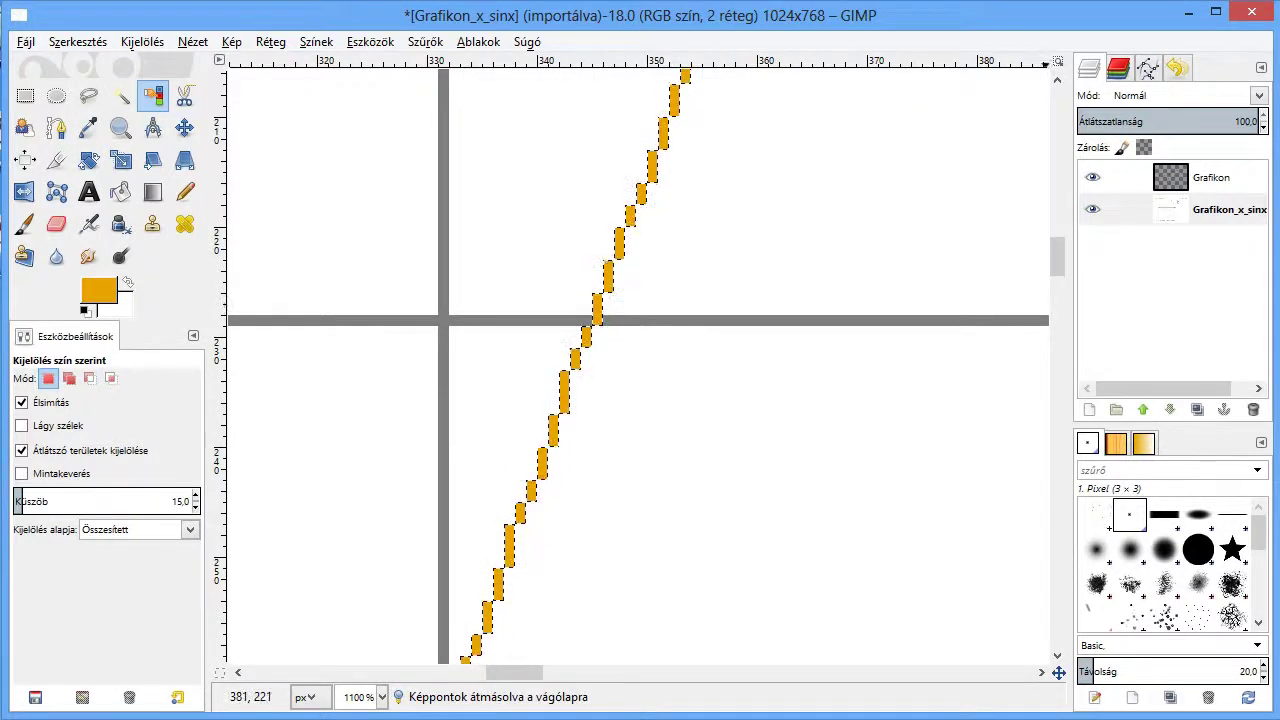
pyautogui.click(1120, 177)
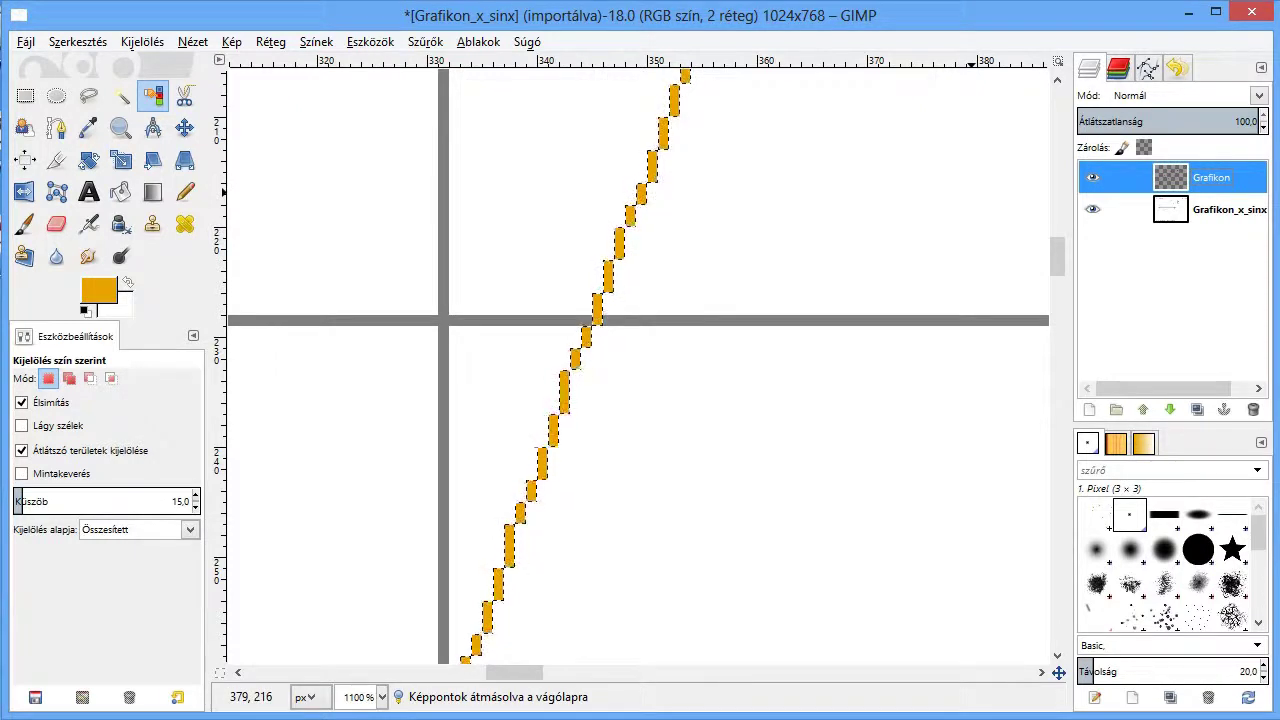
pyautogui.hotkey('ctrl', 'v')
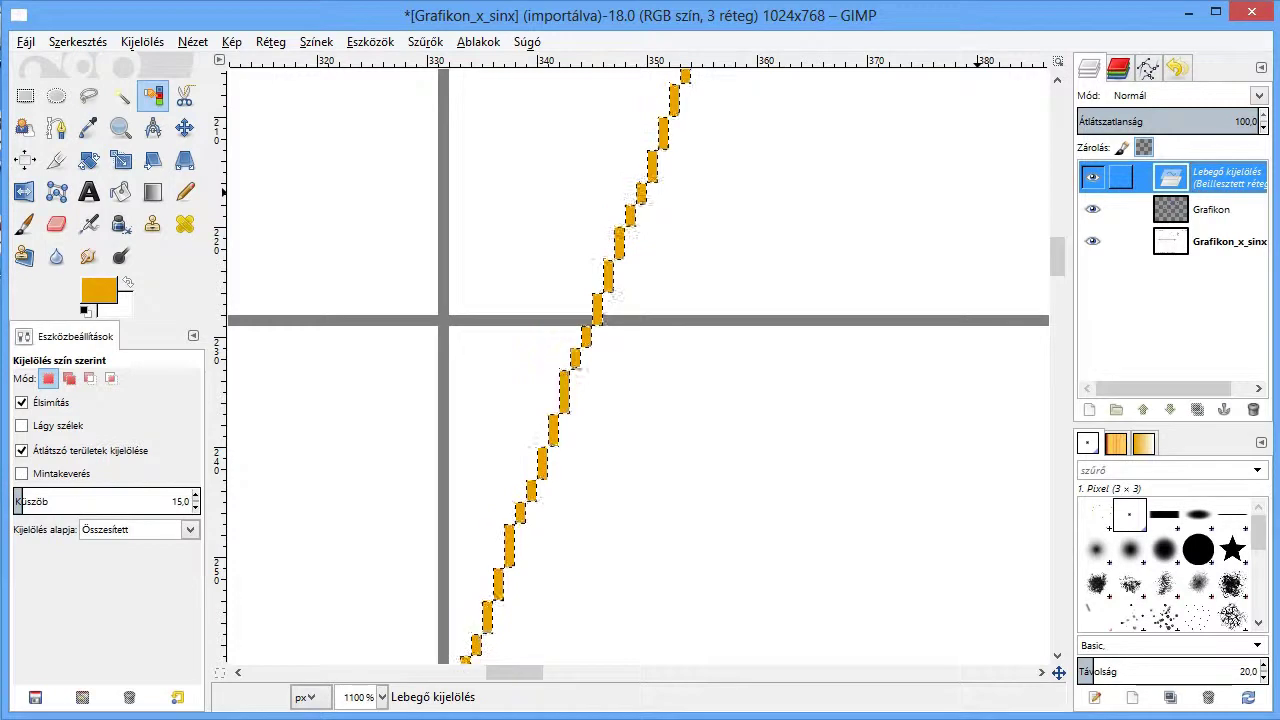
pyautogui.hotkey('ctrl', 'h')
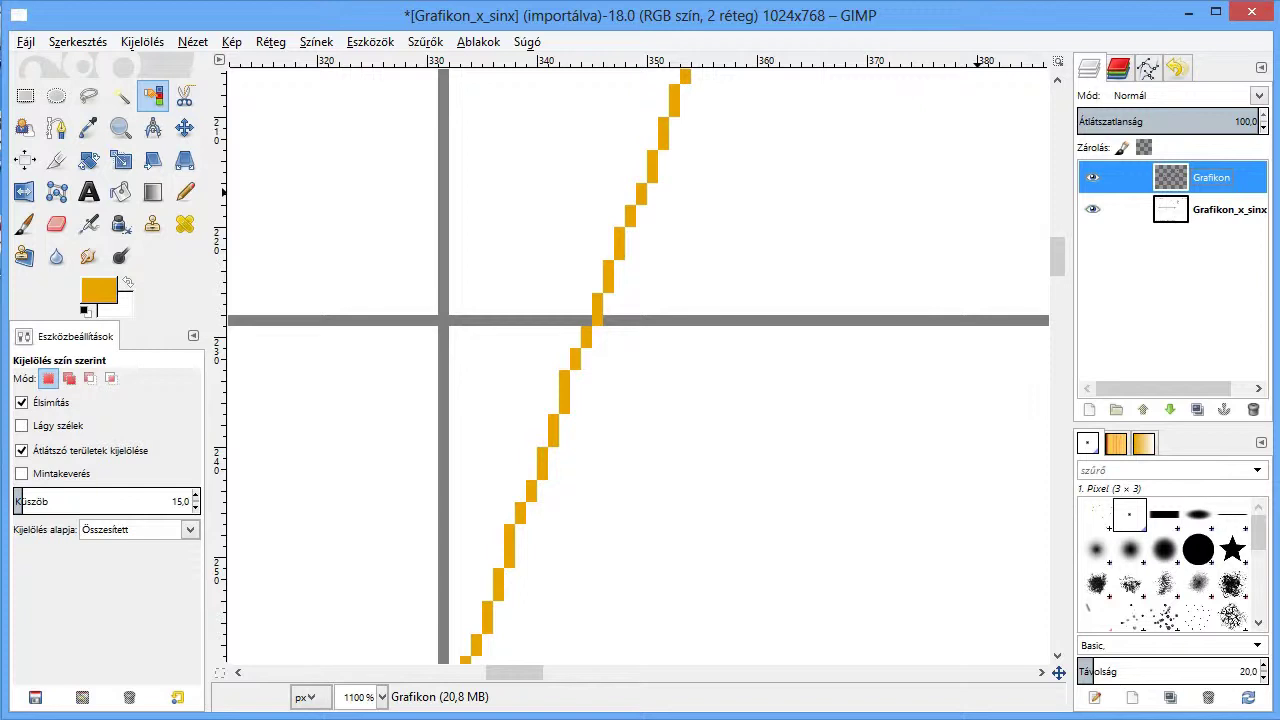
# Hide the background plot, select the orange curve on Grafikon, and grow the selection by 1 px.
pyautogui.click(1092, 209)
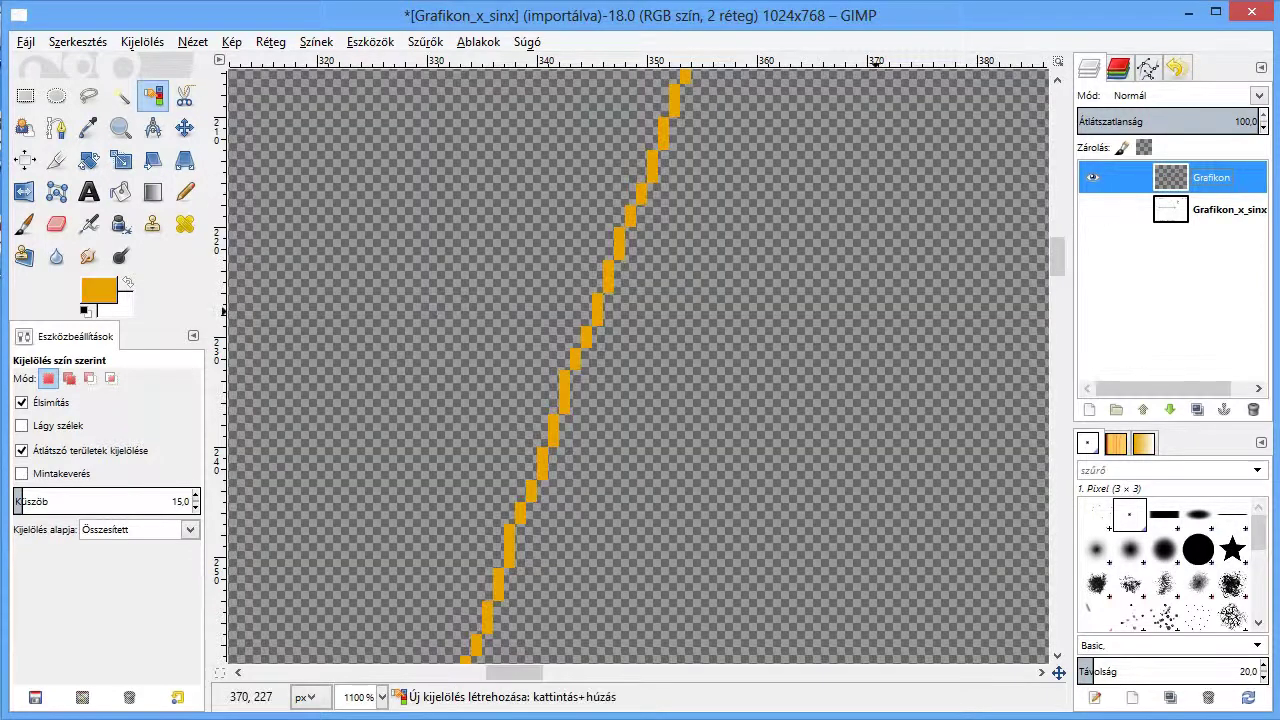
pyautogui.scroll(-5, 638, 360)
pyautogui.scroll(1, 871, 359)
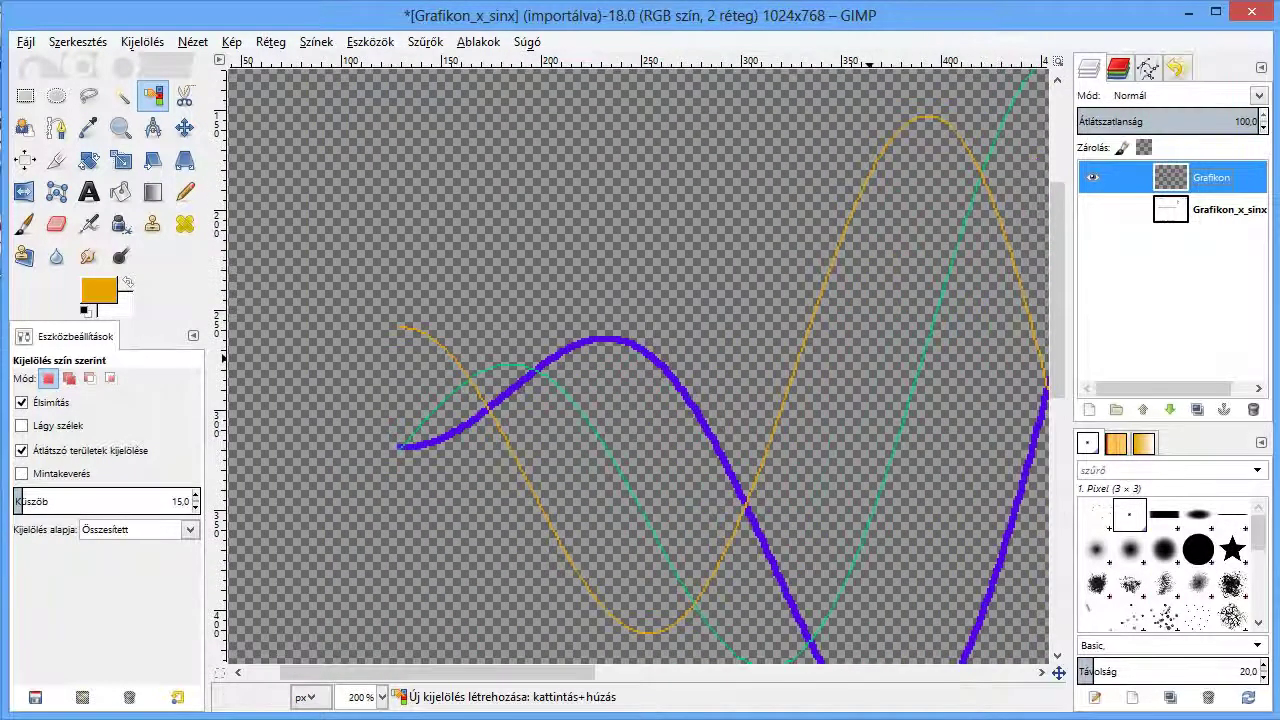
pyautogui.moveTo(444, 672); pyautogui.dragTo(520, 672)
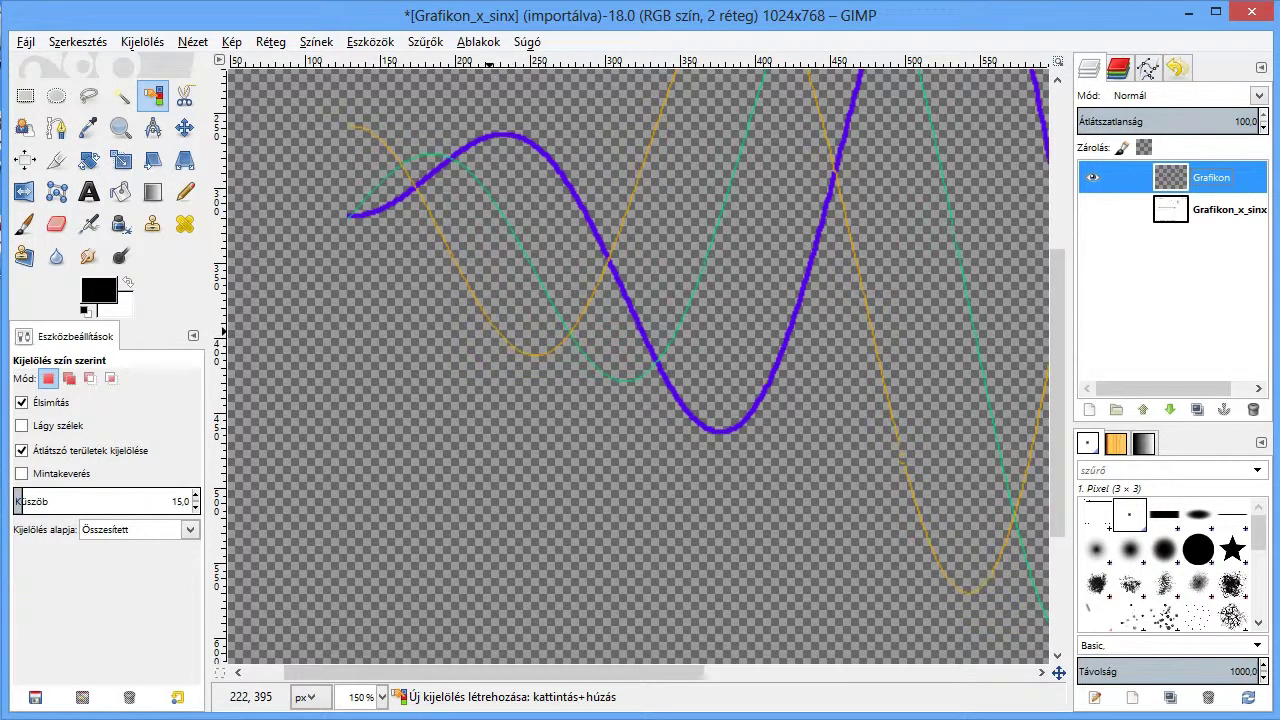
pyautogui.scroll(2, 491, 318)
pyautogui.scroll(2, 491, 318)
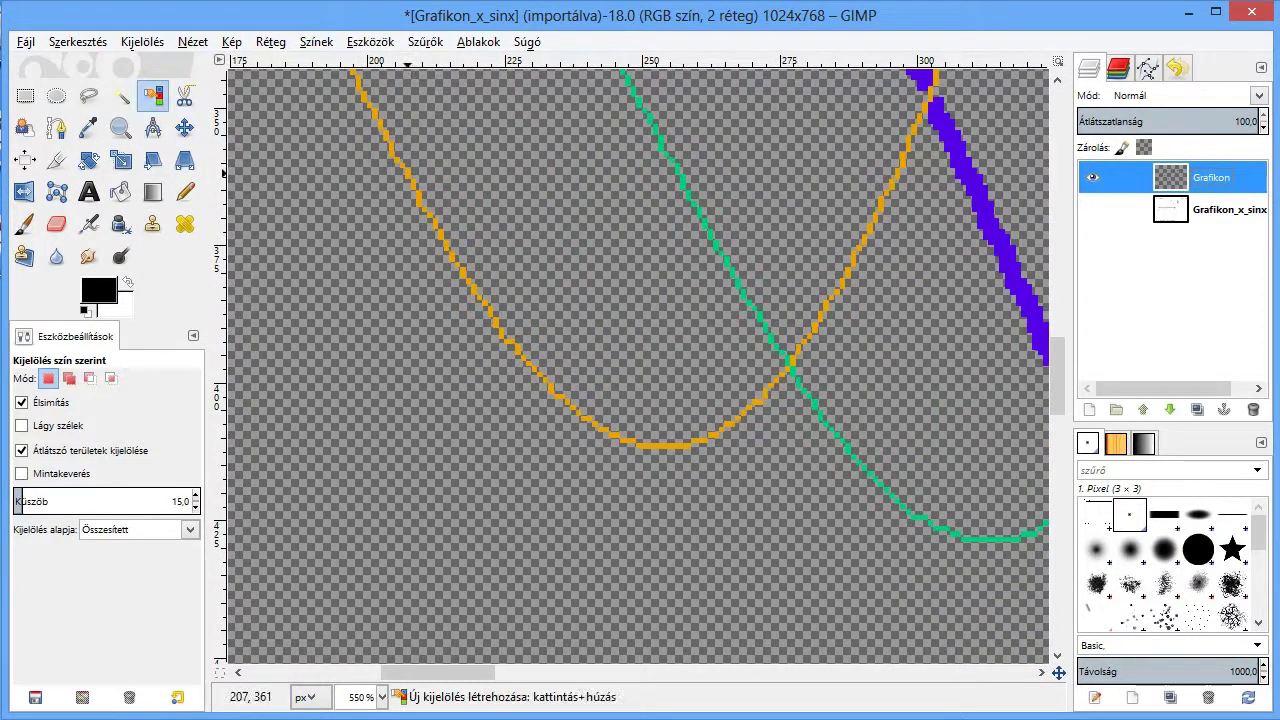
pyautogui.click(407, 172)
pyautogui.click(142, 41)
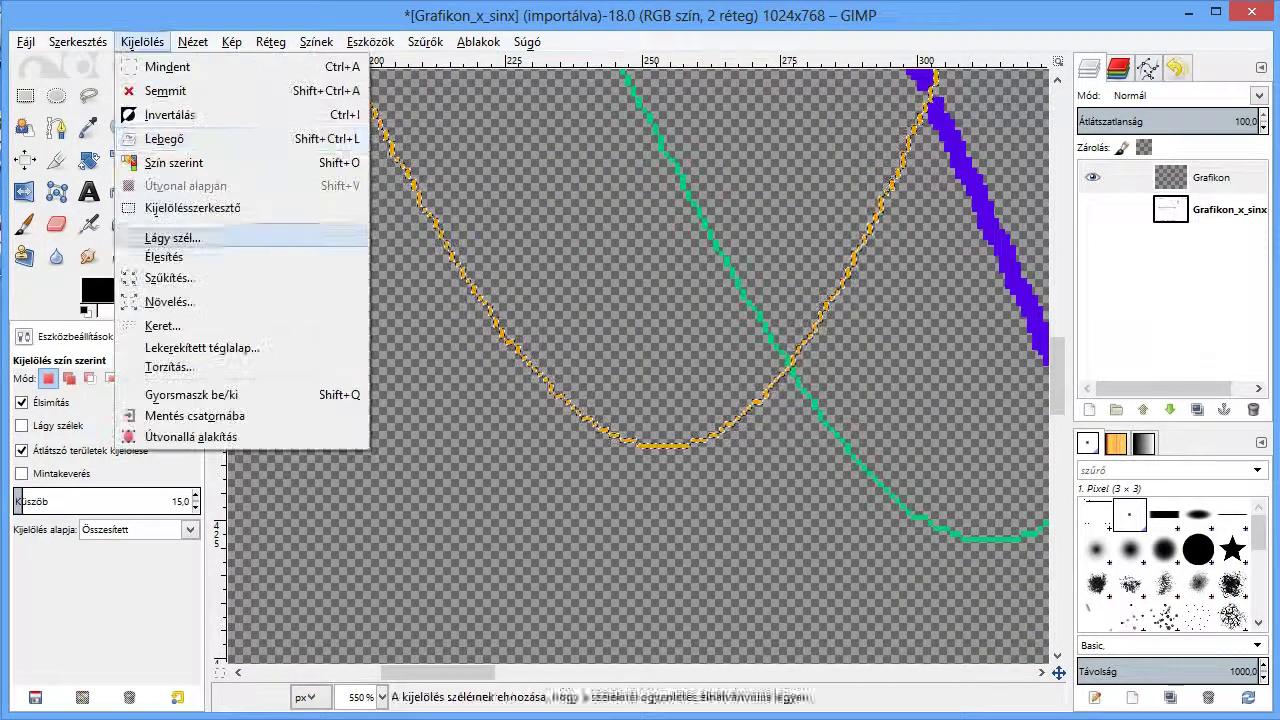
pyautogui.click(185, 297)
pyautogui.write('0,5')
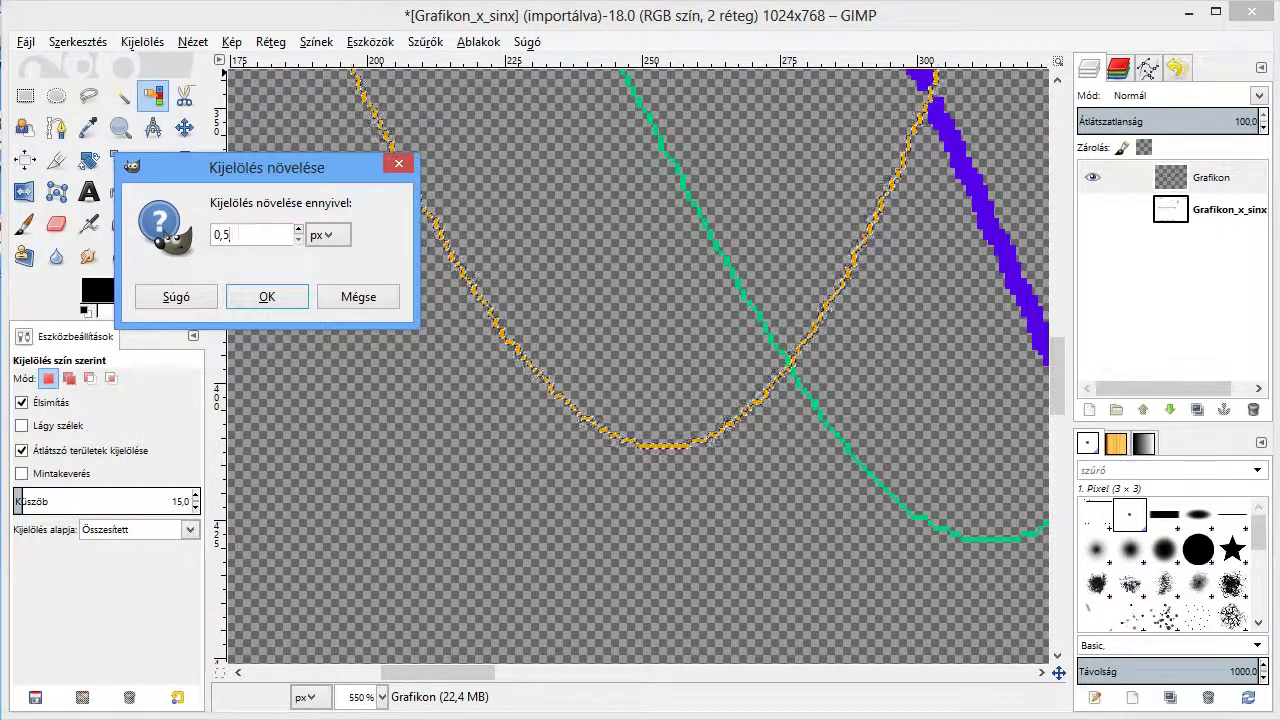
pyautogui.press('BackSpace')
pyautogui.press('BackSpace')
pyautogui.press('BackSpace')
pyautogui.write('1')
pyautogui.click(267, 297)
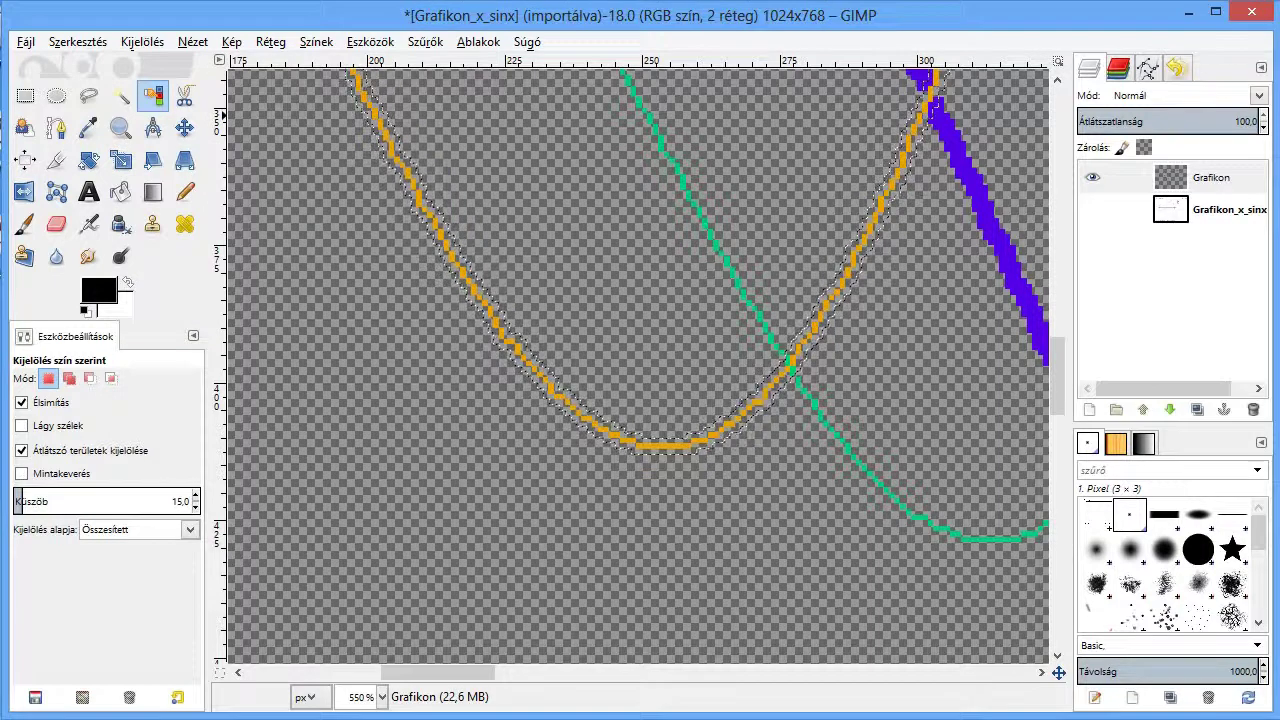
# Pick the orange curve's colour and fill the grown selection with it.
pyautogui.click(77, 41)
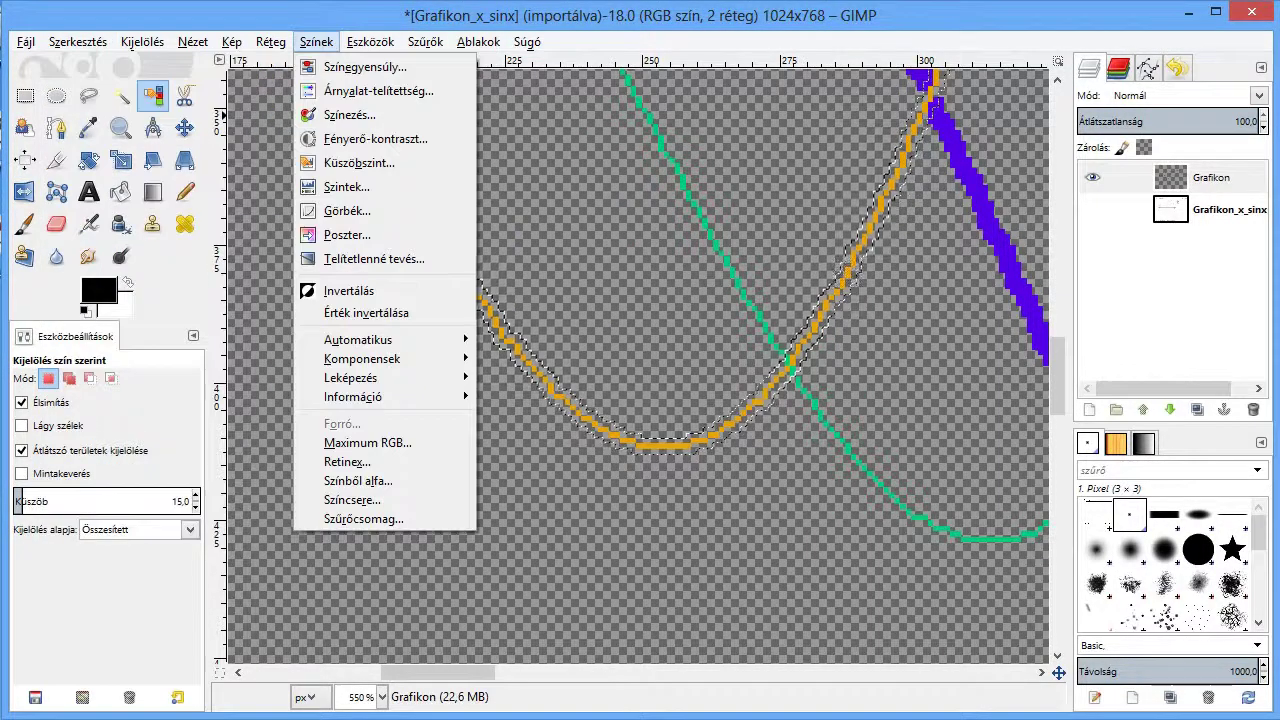
pyautogui.click(316, 41)
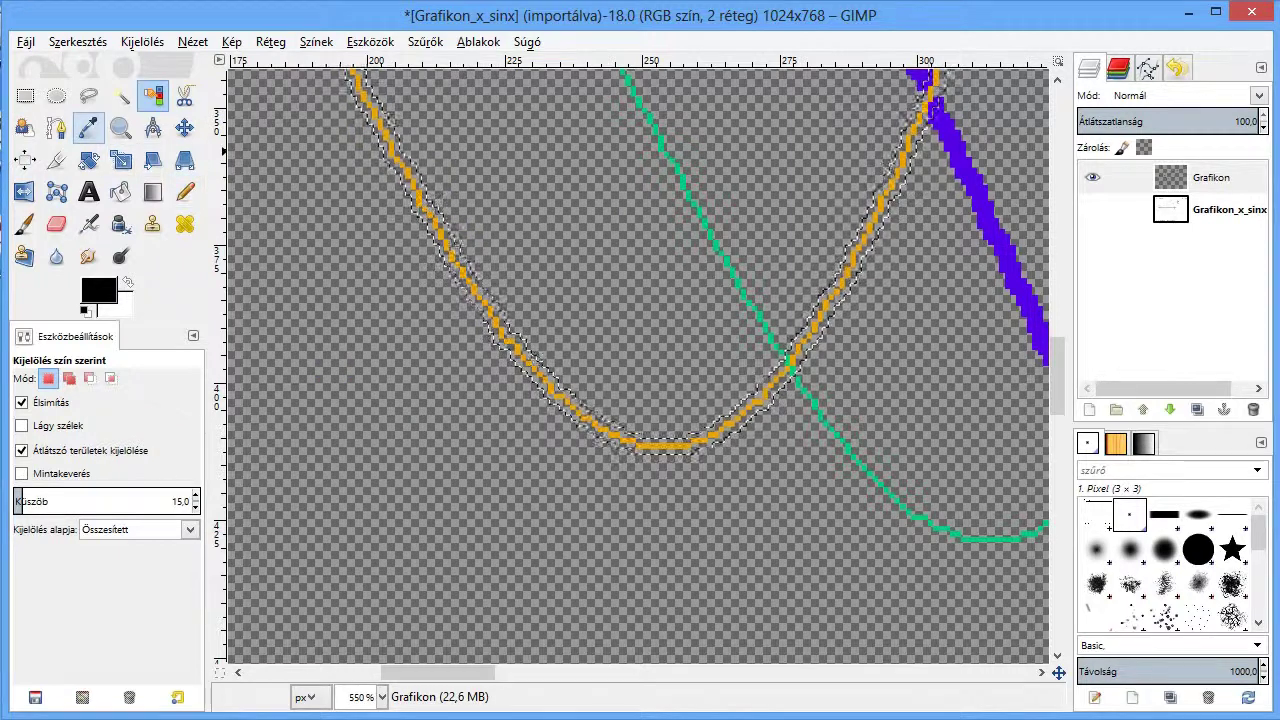
pyautogui.click(88, 127)
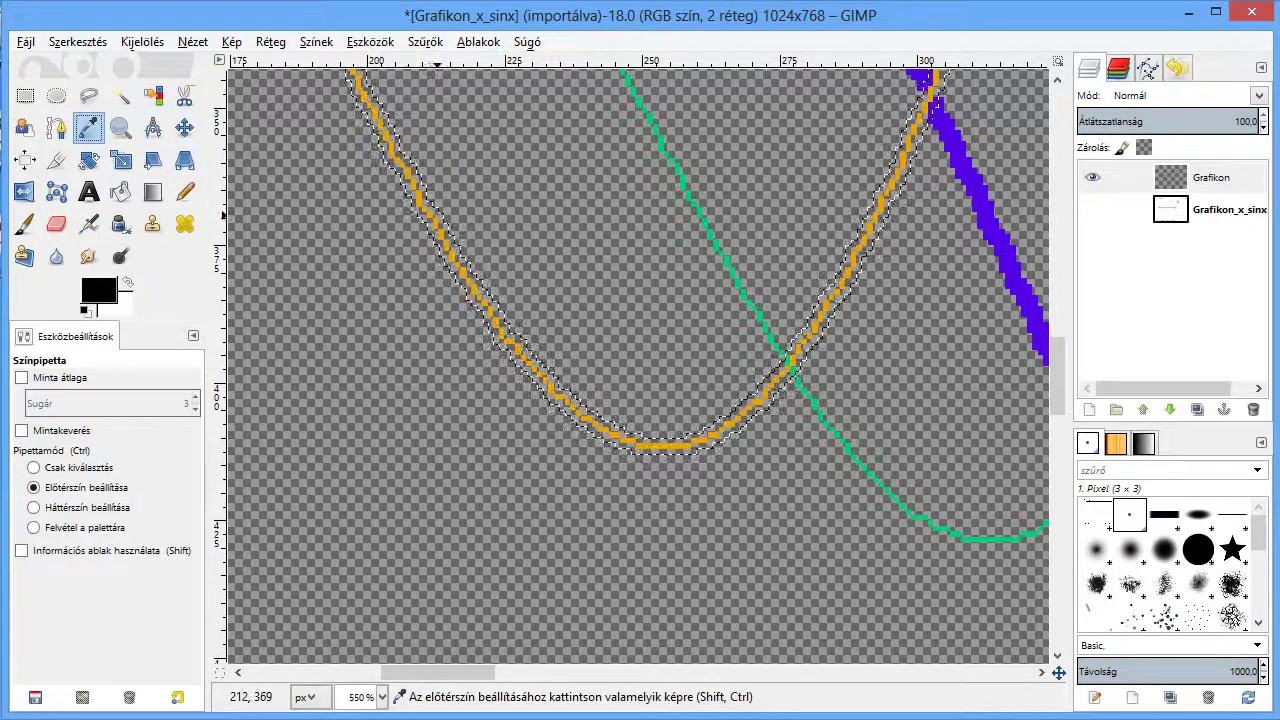
pyautogui.scroll(2, 441, 235)
pyautogui.click(437, 232)
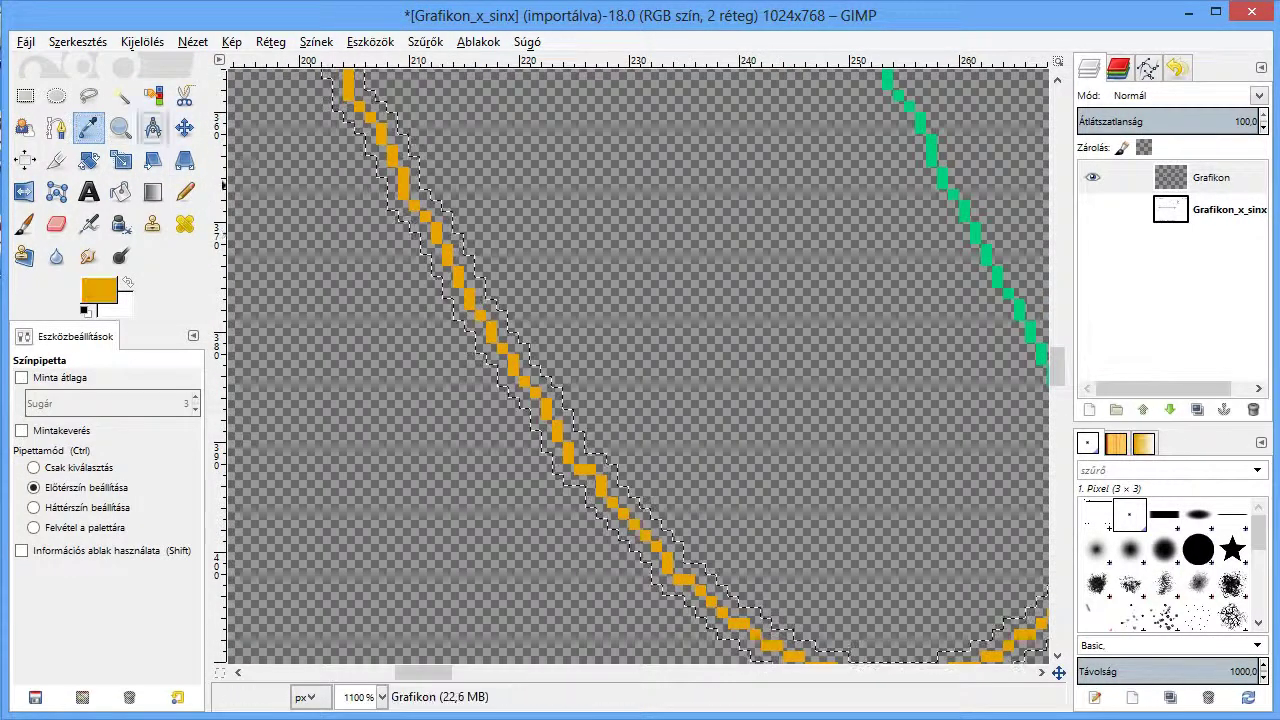
pyautogui.click(77, 41)
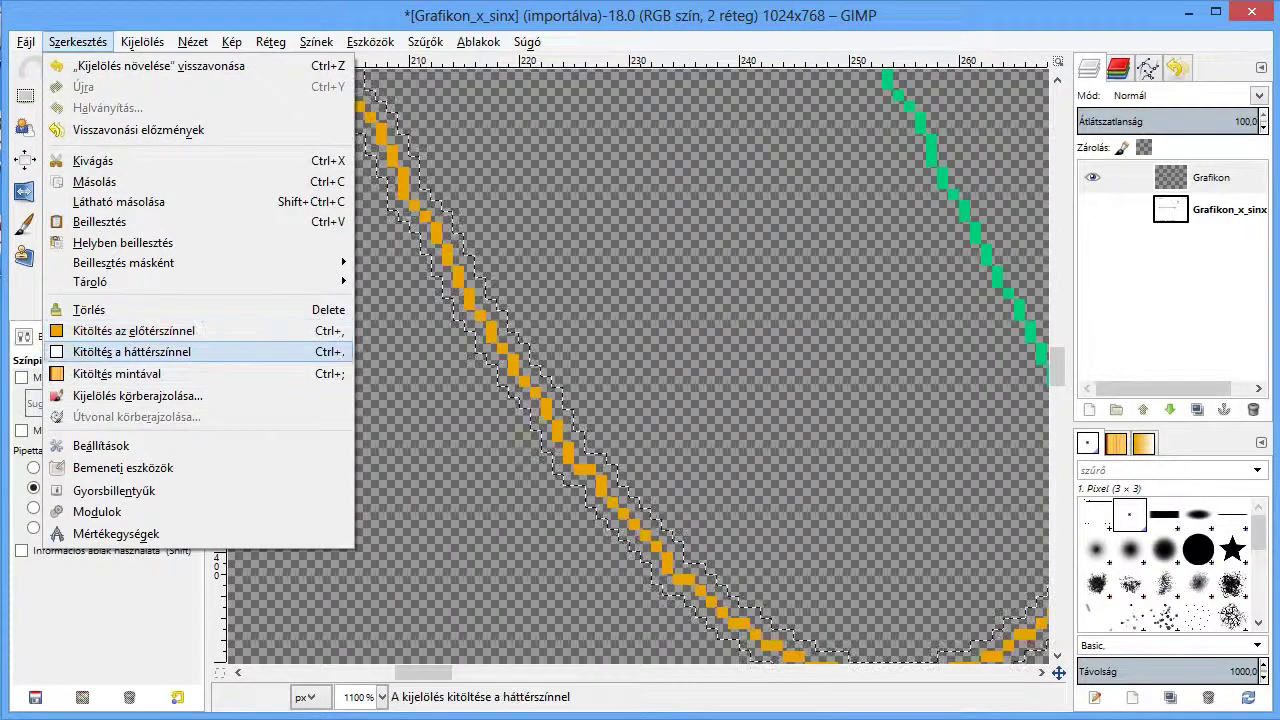
pyautogui.click(140, 331)
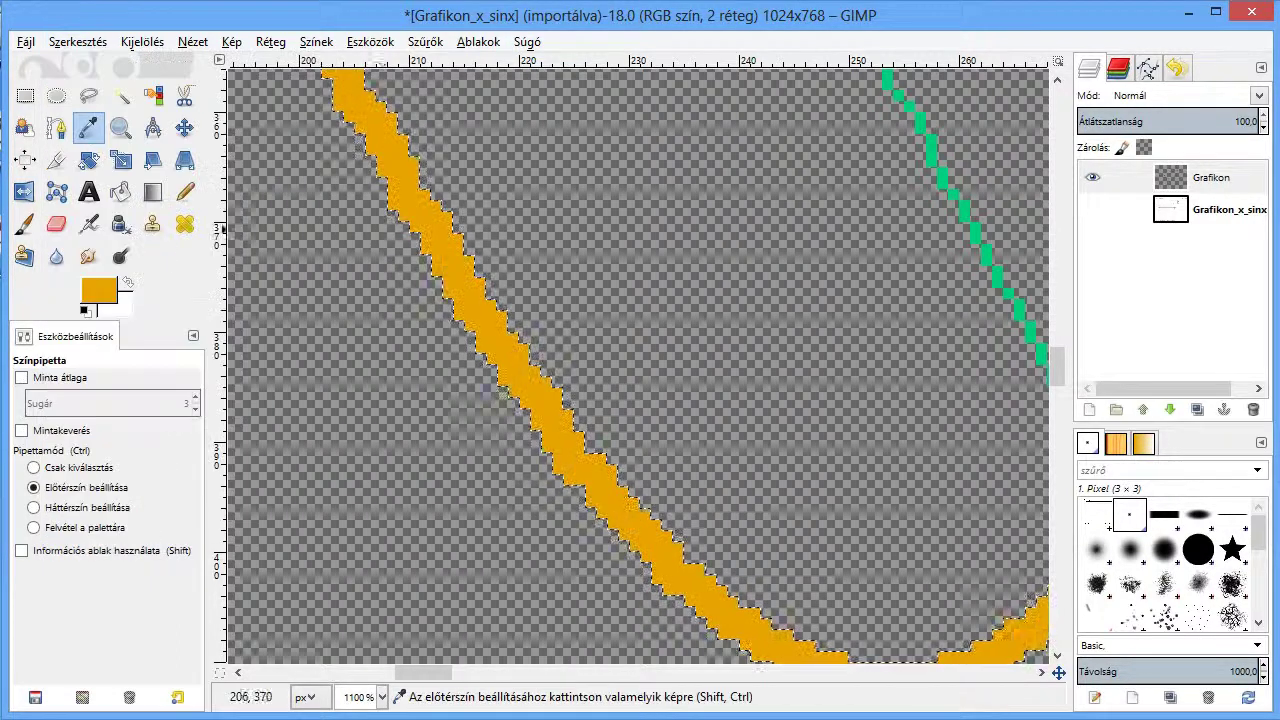
pyautogui.moveTo(423, 672)
pyautogui.mouseDown()
pyautogui.moveTo(498, 672)
pyautogui.moveTo(454, 672)
pyautogui.mouseUp()
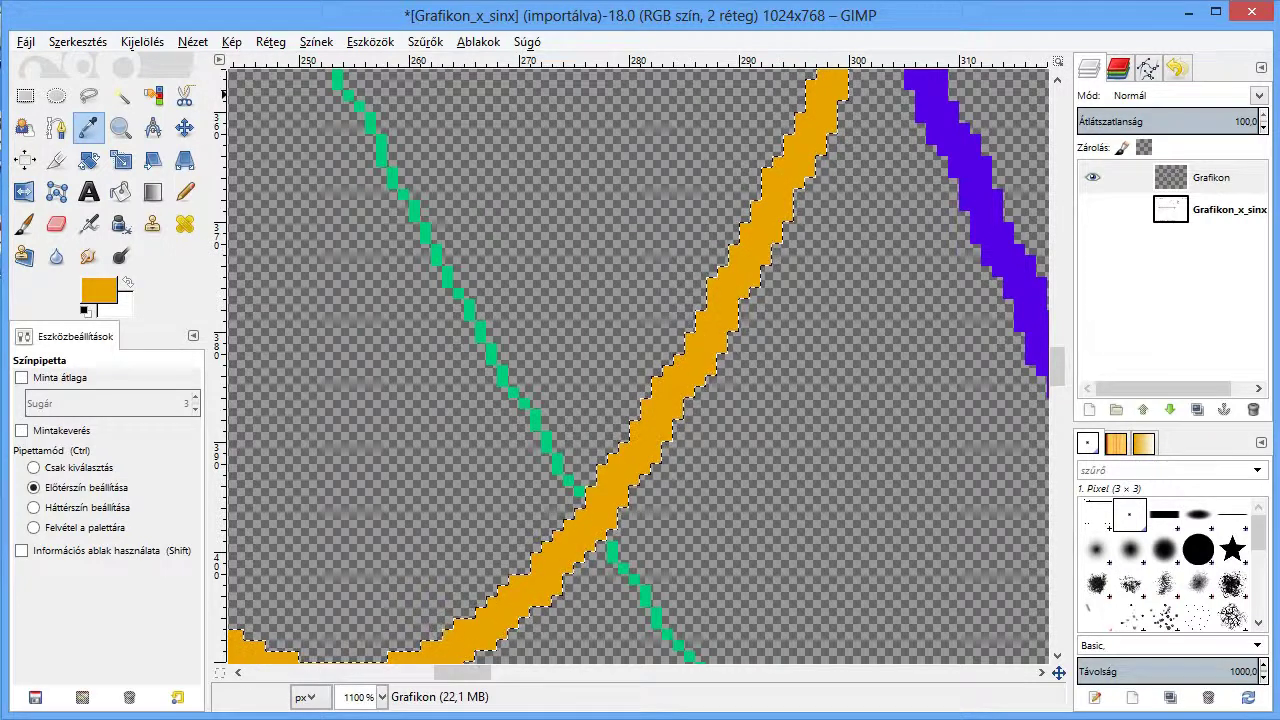
# Clear the selection, select the green curve by colour, and grow it by 3 px.
pyautogui.click(142, 42)
pyautogui.click(155, 87)
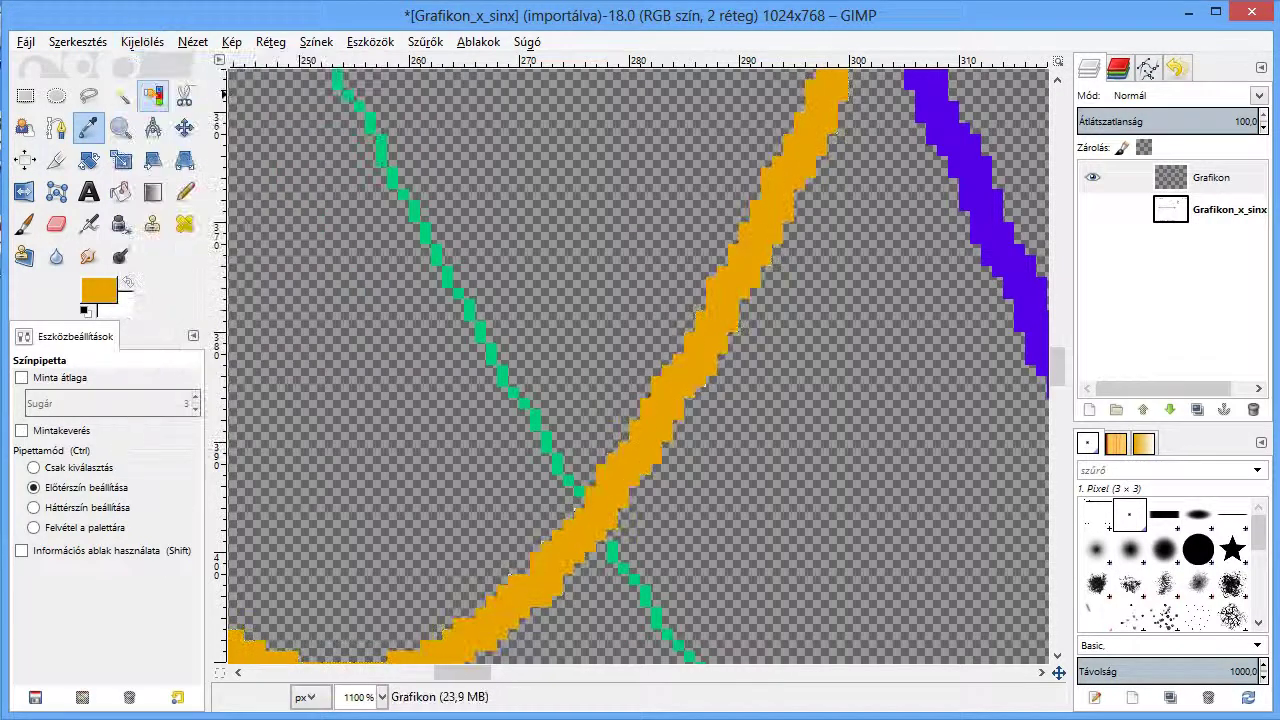
pyautogui.click(153, 95)
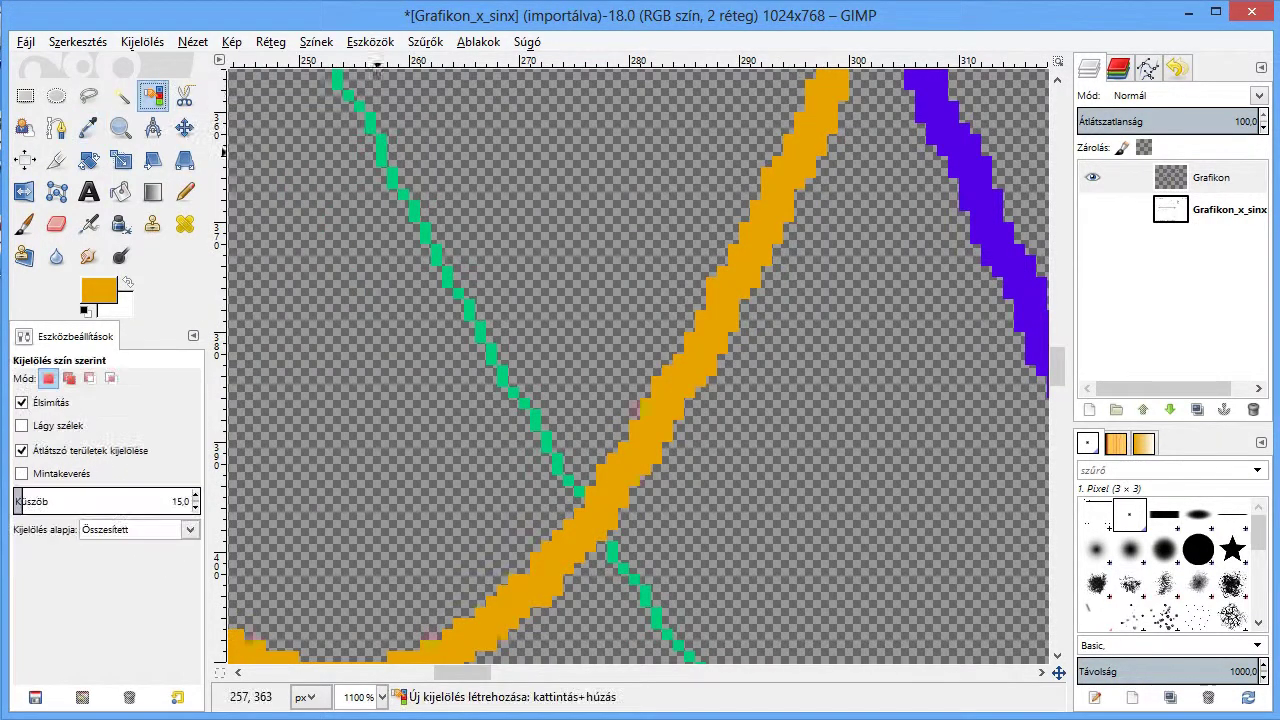
pyautogui.click(382, 148)
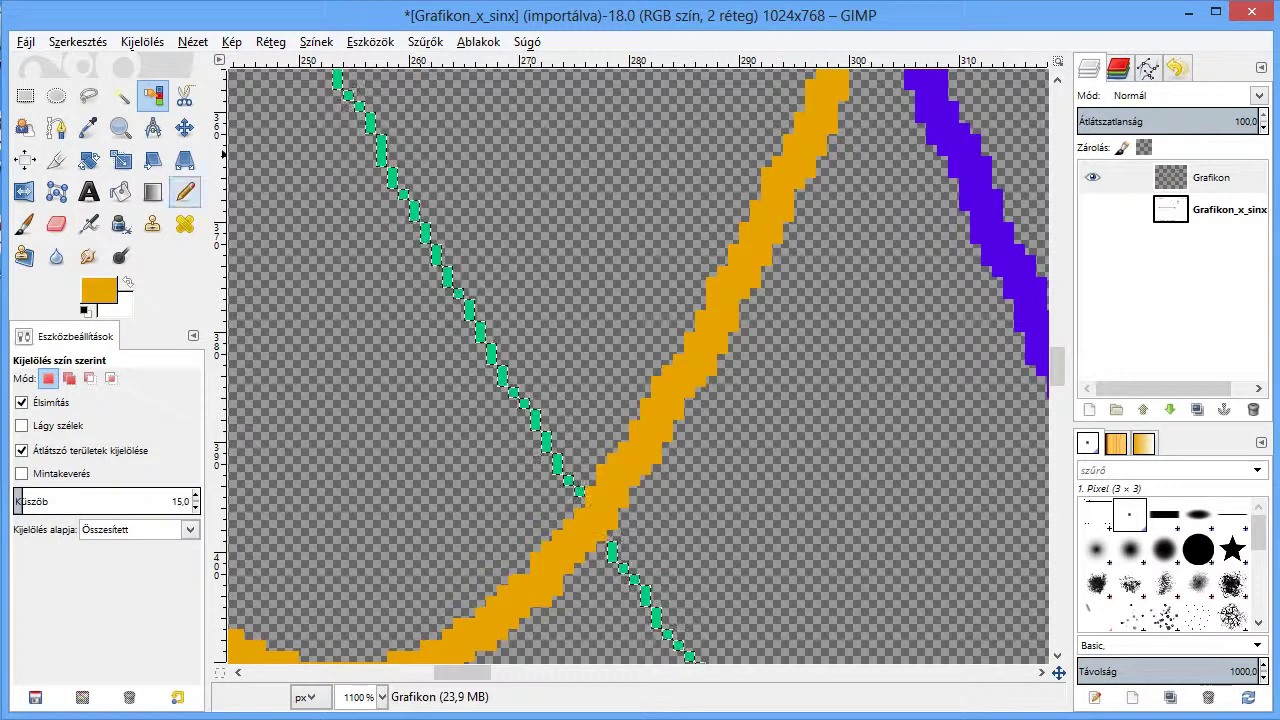
pyautogui.click(142, 42)
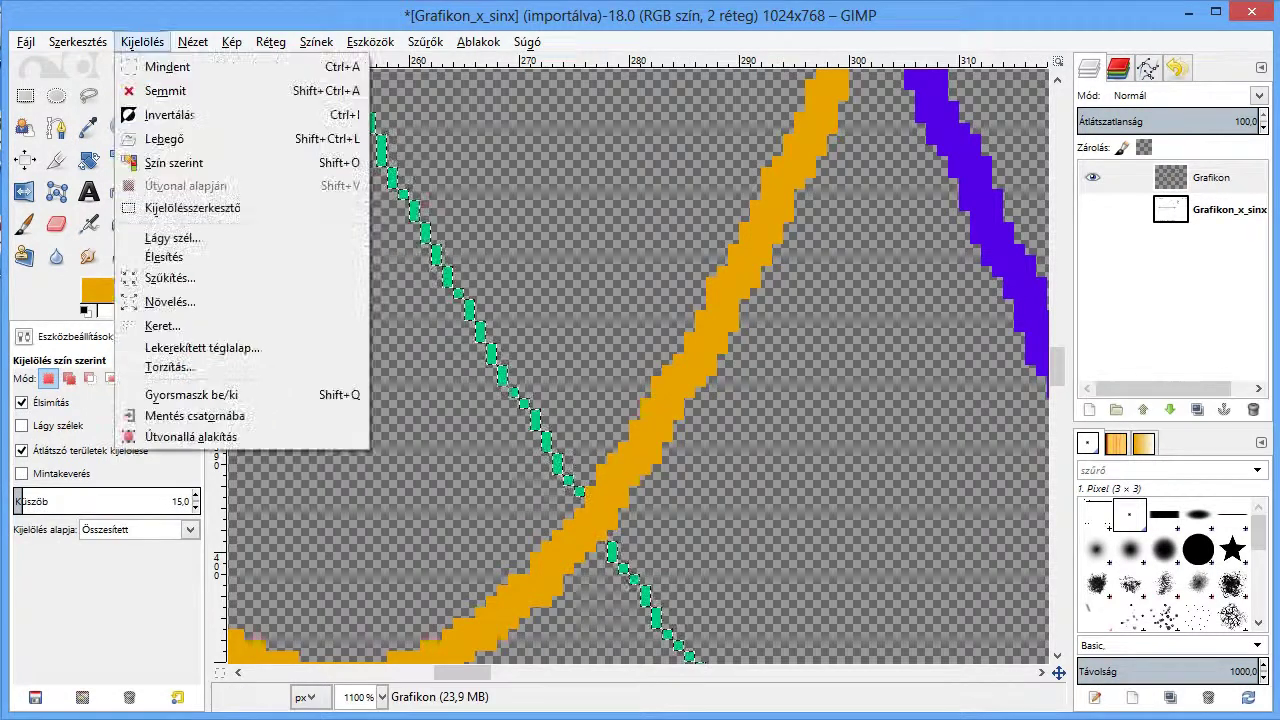
pyautogui.click(168, 301)
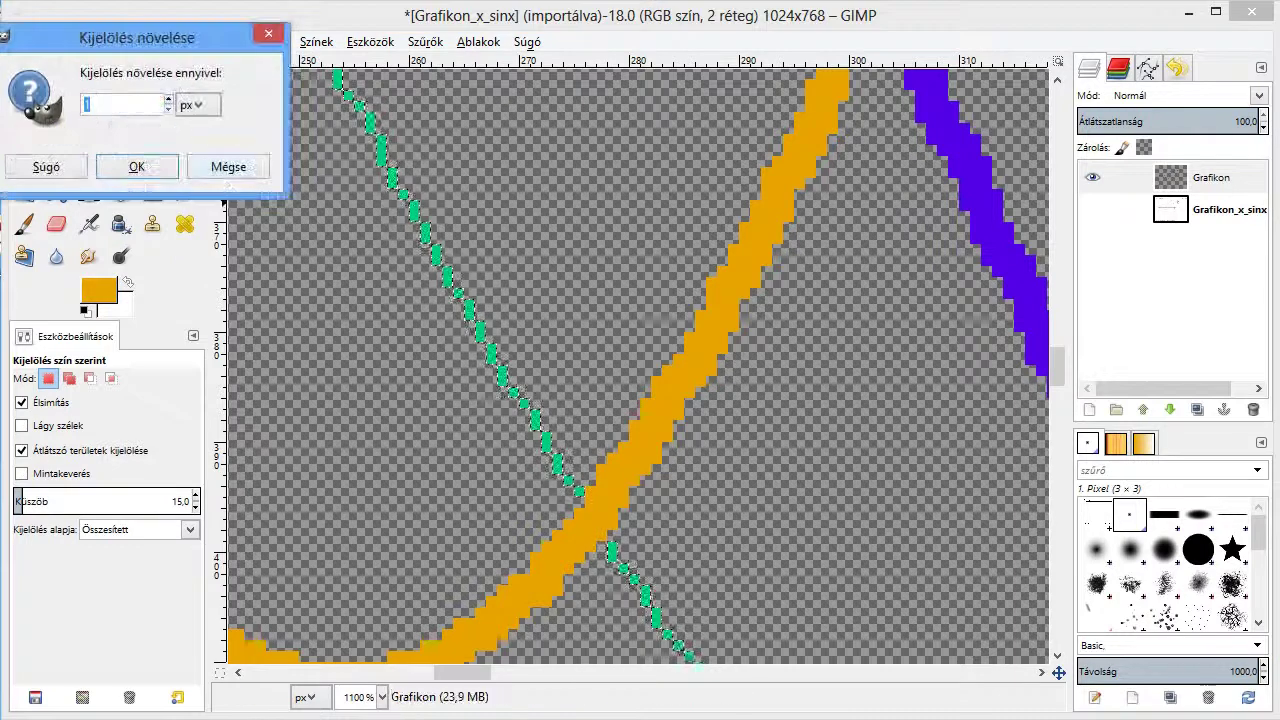
pyautogui.write('3')
pyautogui.click(165, 166)
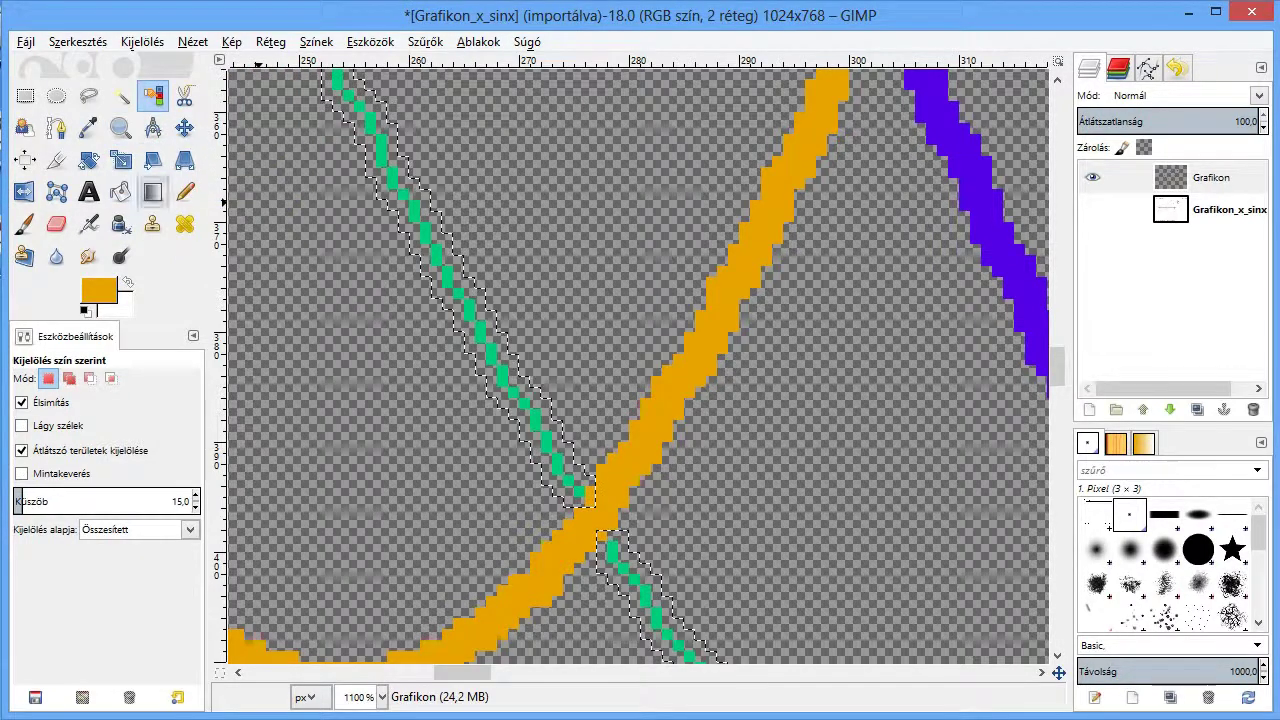
# Pick the green curve's colour and fill the grown selection with it.
pyautogui.click(88, 127)
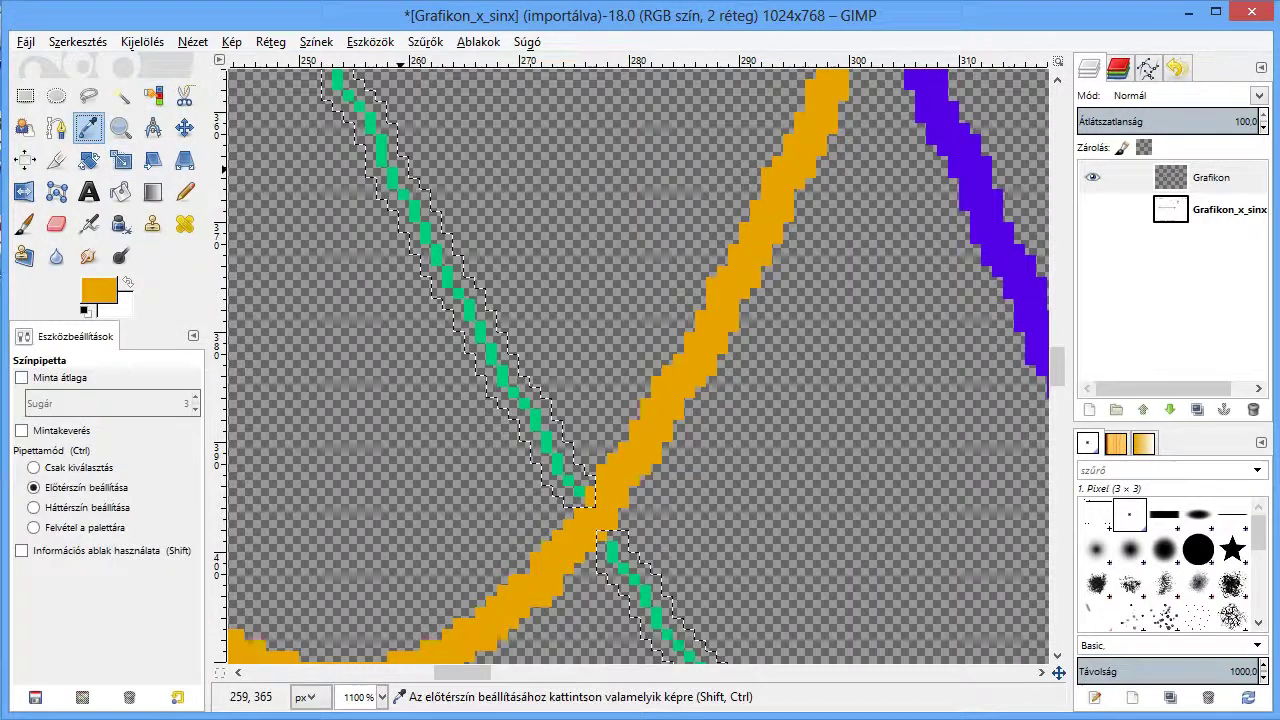
pyautogui.click(388, 158)
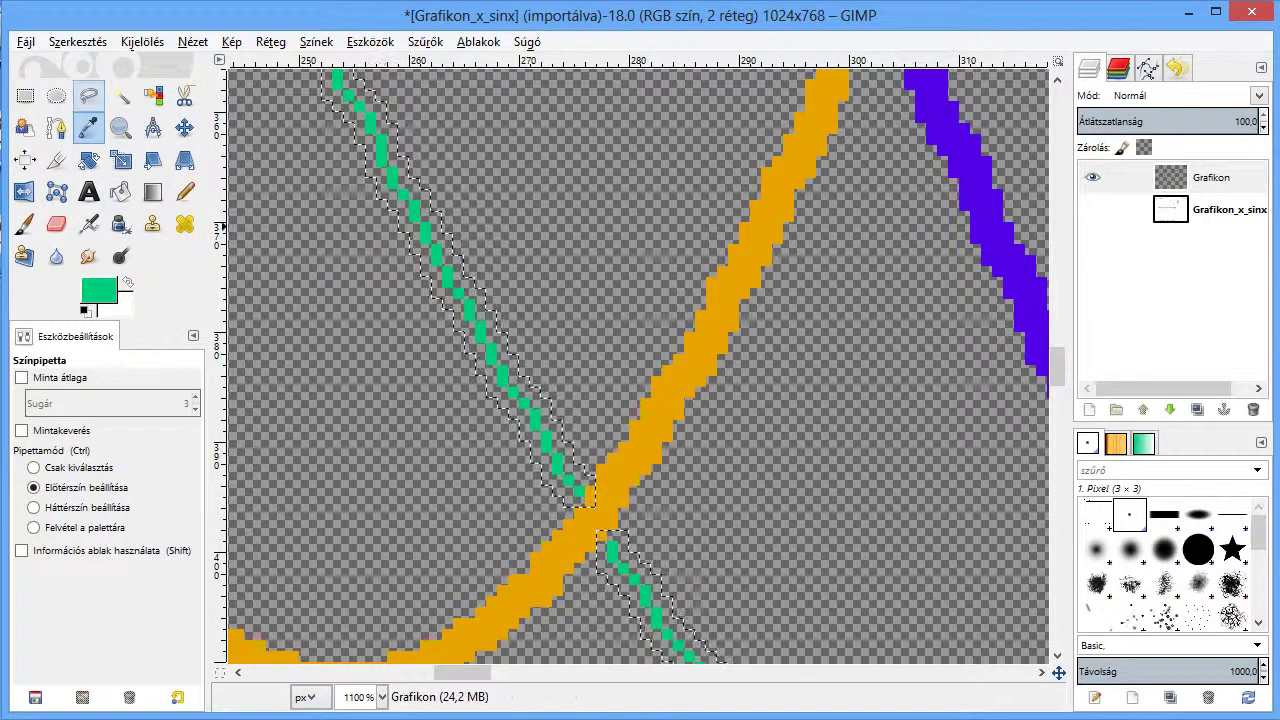
pyautogui.click(77, 41)
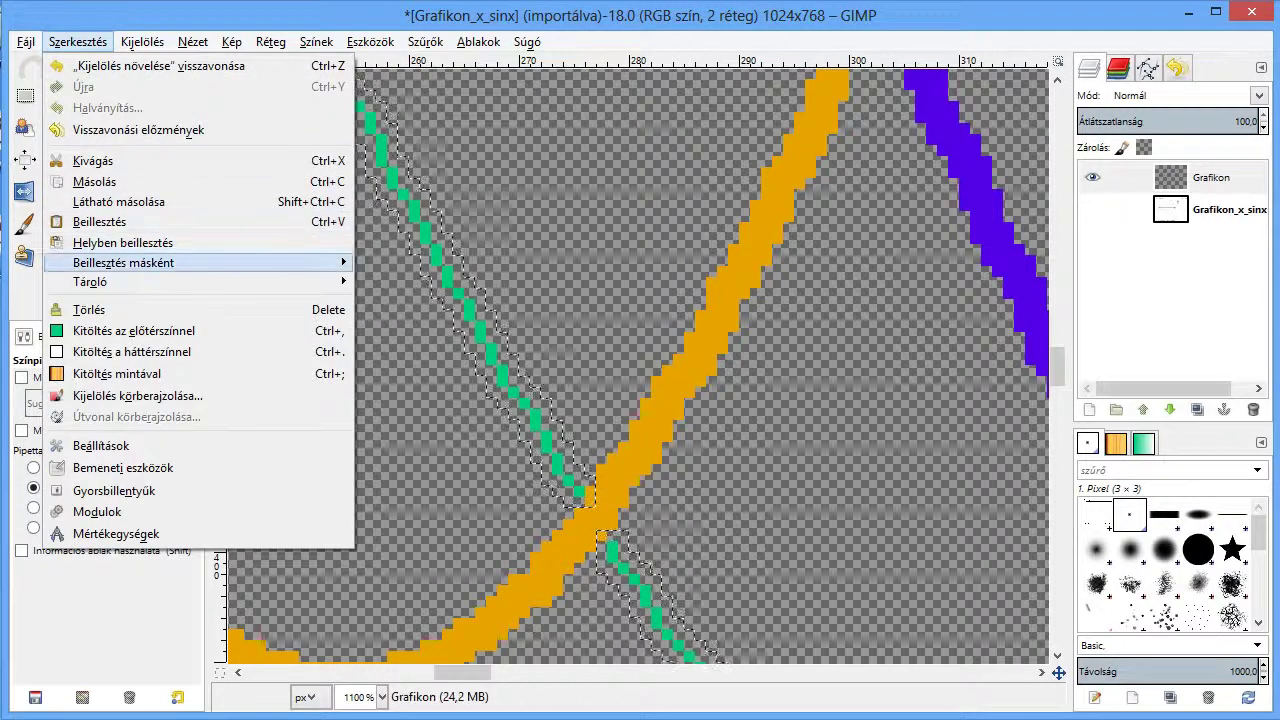
pyautogui.click(133, 330)
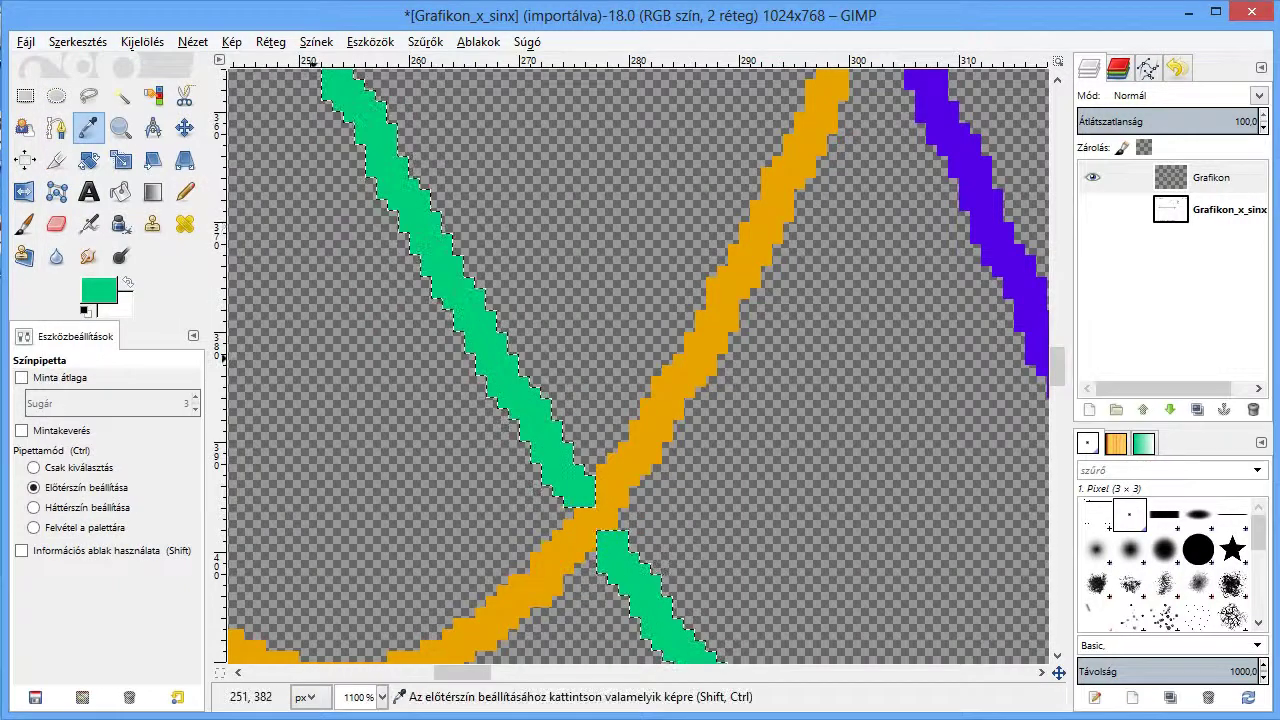
# Show the Grafikon_x_sinx layer with its grid and make it the active layer.
pyautogui.scroll(-1, 320, 224)
pyautogui.scroll(-2, 320, 224)
pyautogui.scroll(-1, 320, 224)
pyautogui.scroll(-1, 320, 224)
pyautogui.scroll(-3, 393, 373)
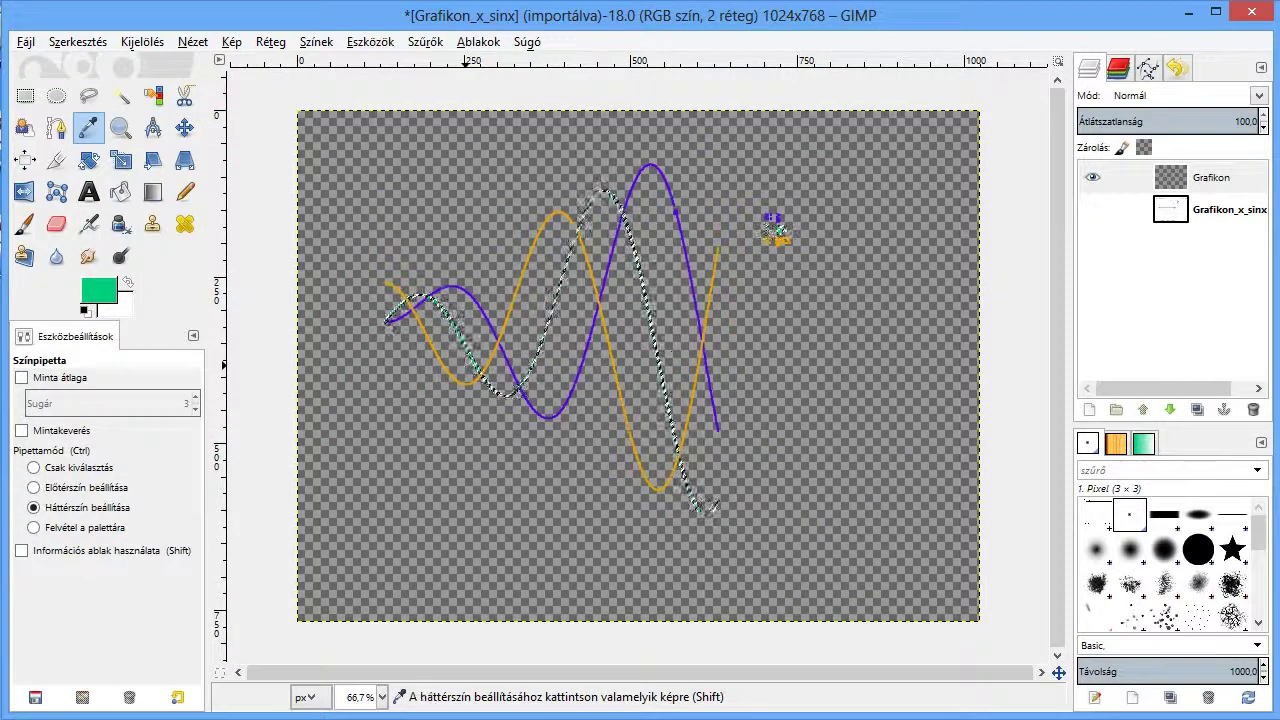
pyautogui.scroll(2, 393, 373)
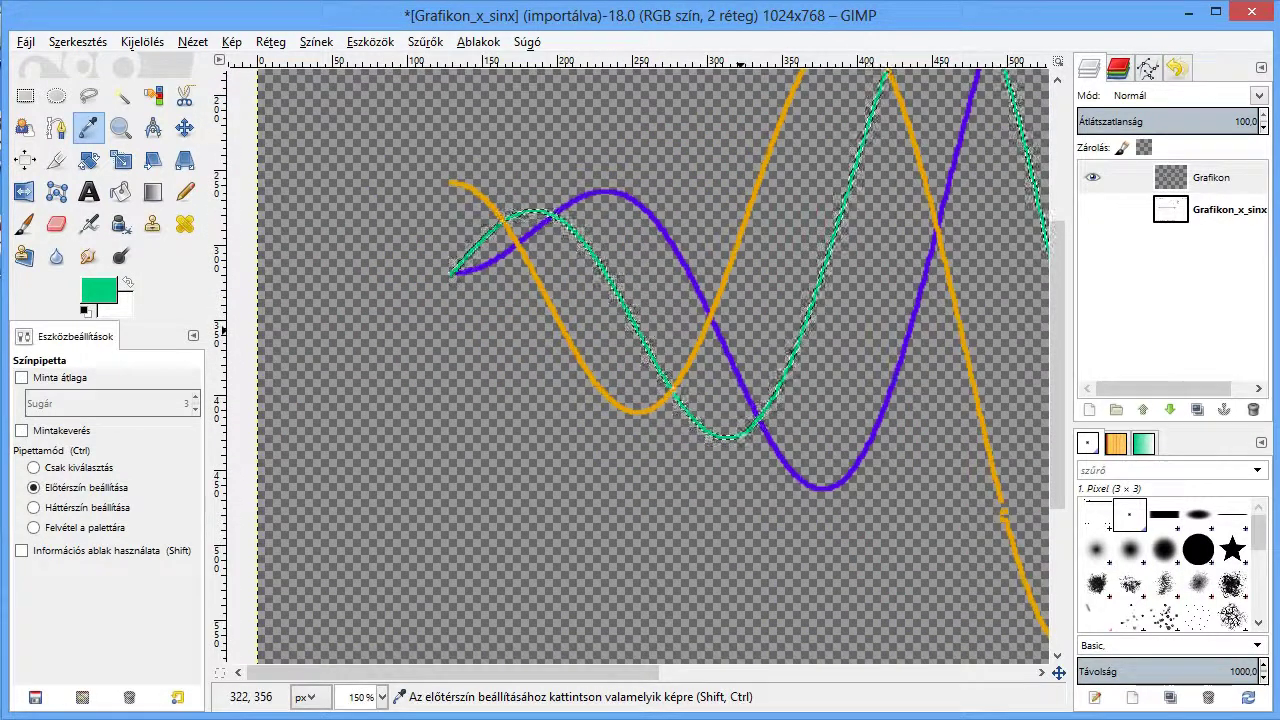
pyautogui.click(1092, 209)
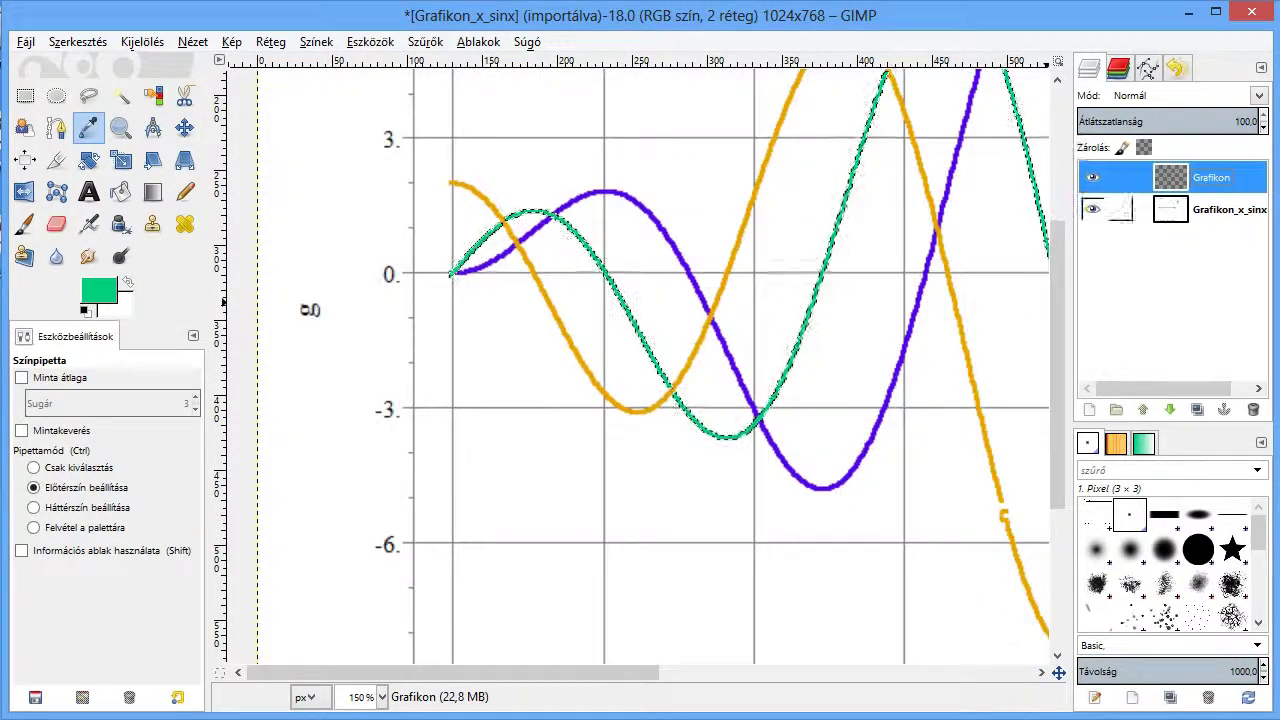
pyautogui.click(1200, 209)
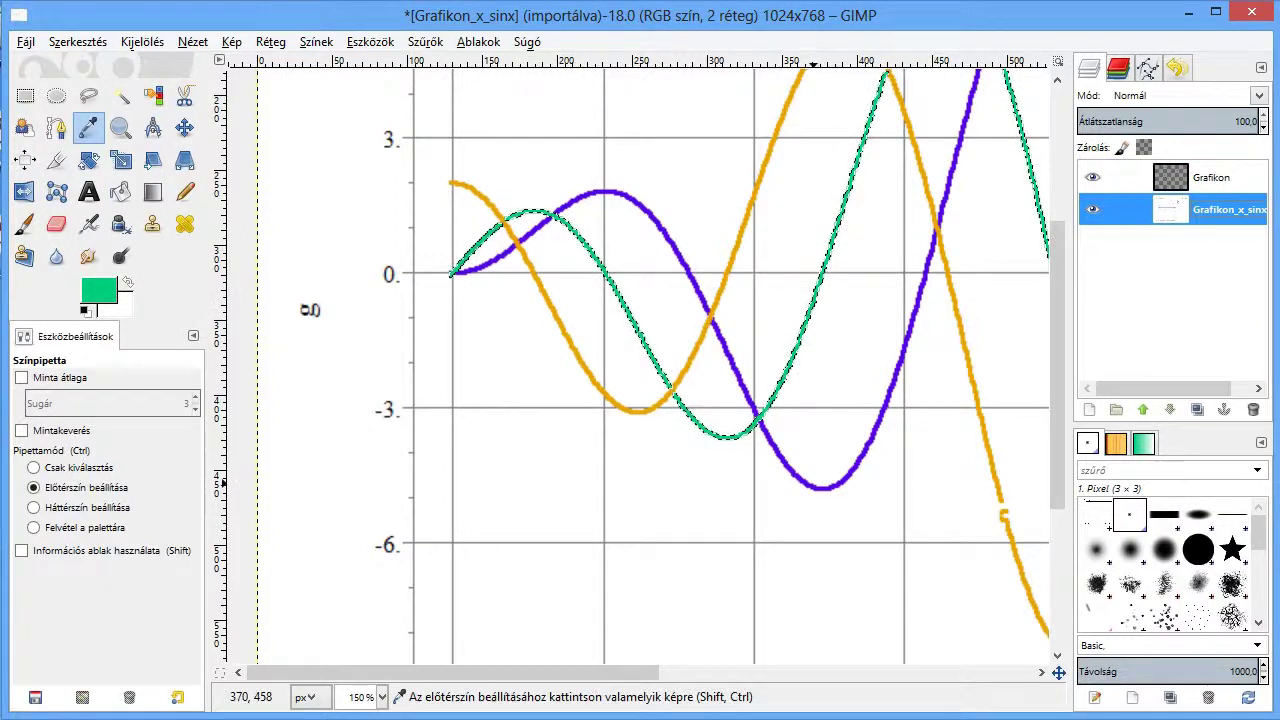
# Zoom the graph to 100% and choose the Pencil tool.
pyautogui.moveTo(450, 672); pyautogui.dragTo(474, 672)
pyautogui.press('-')
pyautogui.press('-')
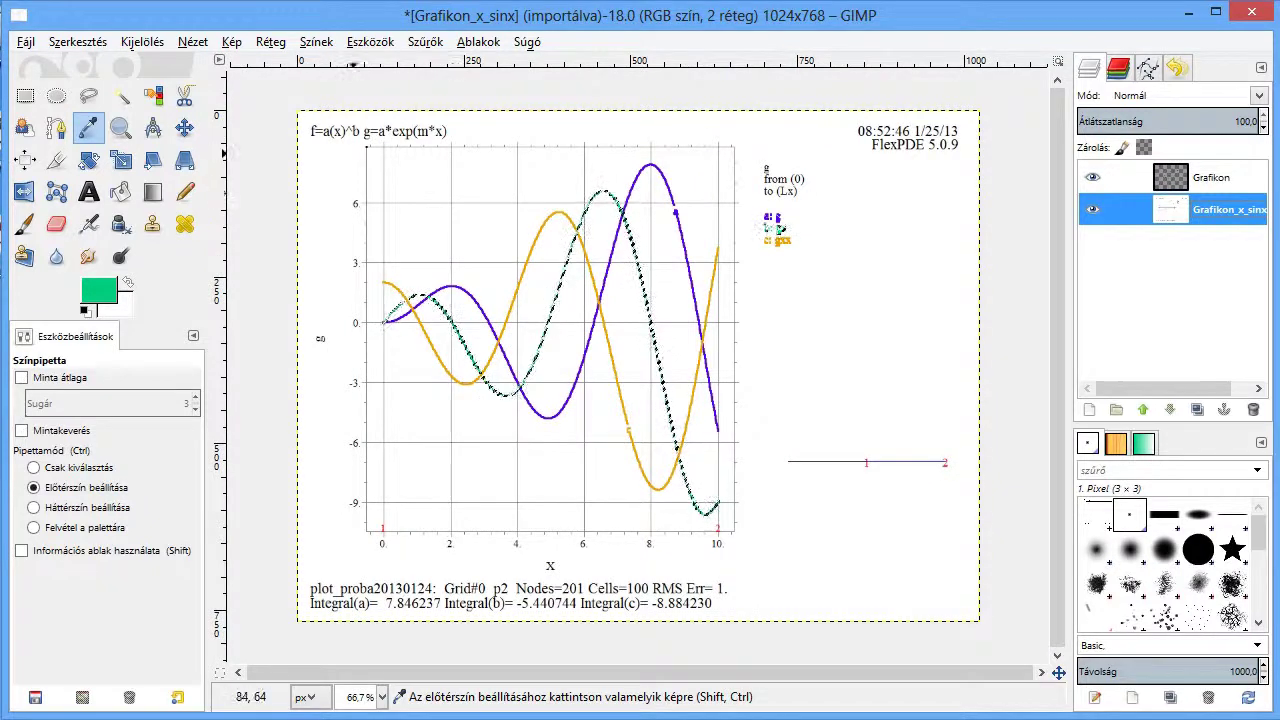
pyautogui.press('+')
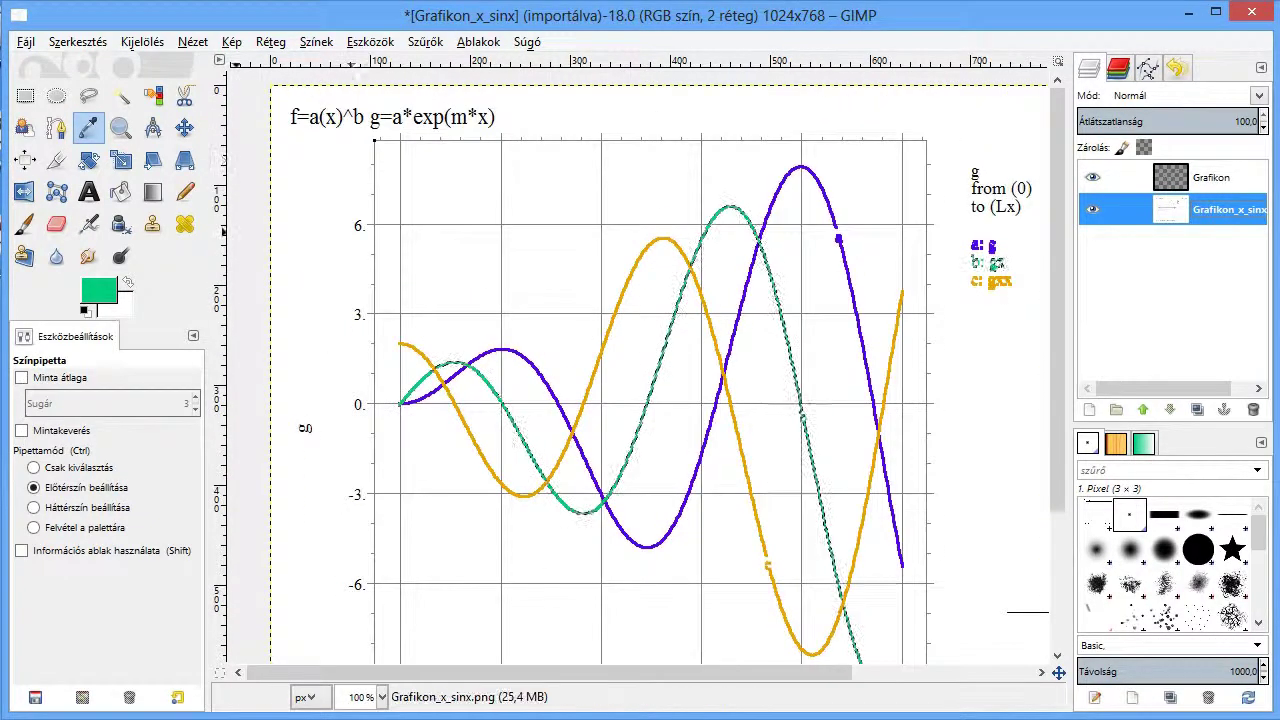
pyautogui.click(185, 191)
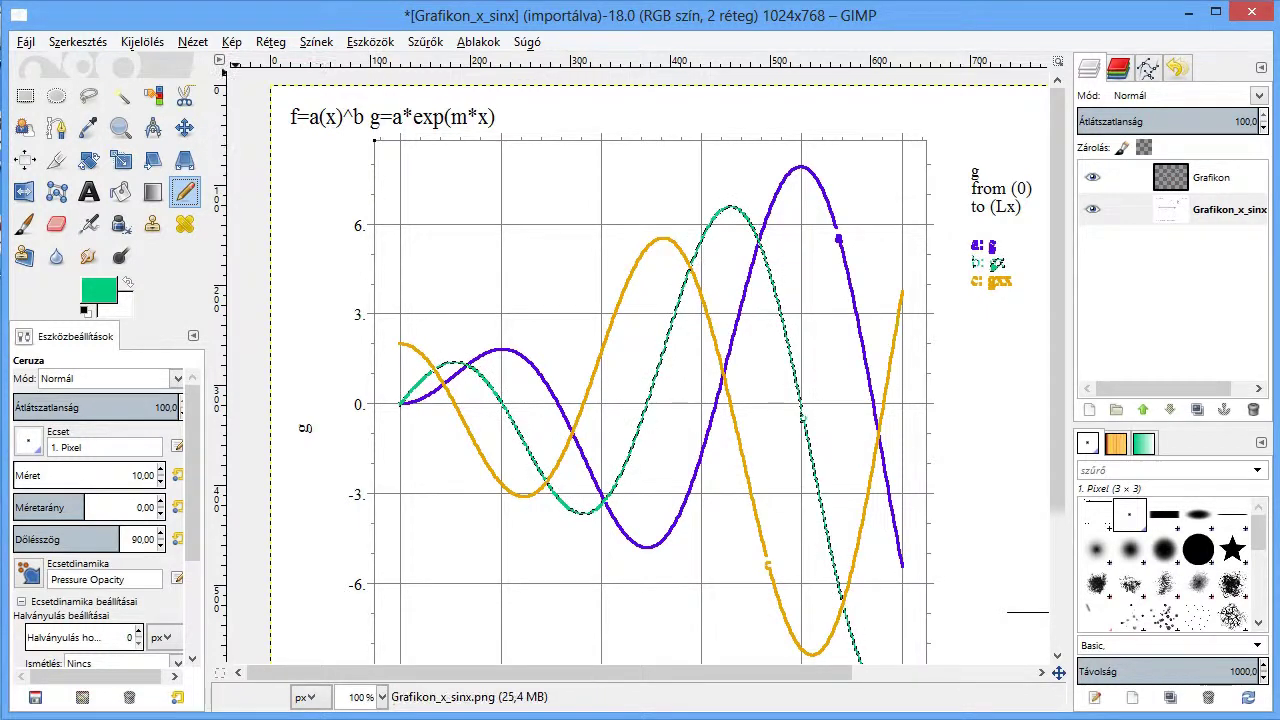
# Clear the green-curve selection with Select > None and activate the Grafikon curves layer.
pyautogui.click(142, 41)
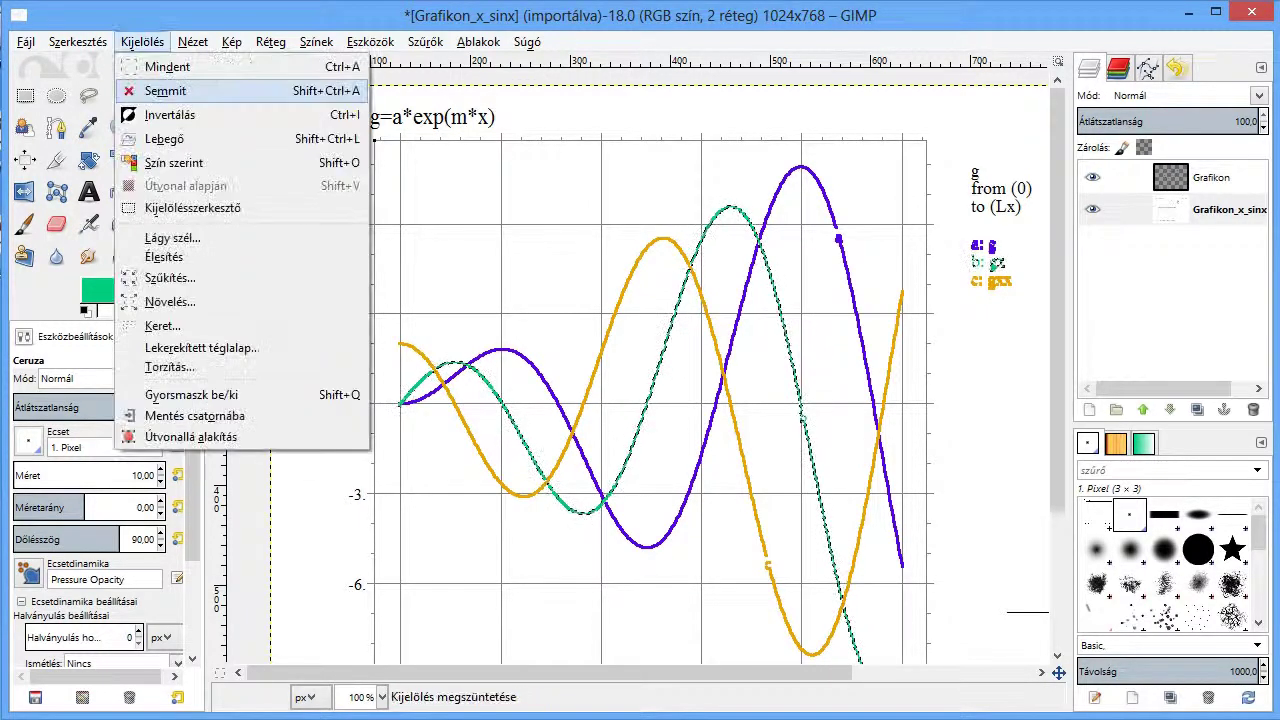
pyautogui.click(165, 91)
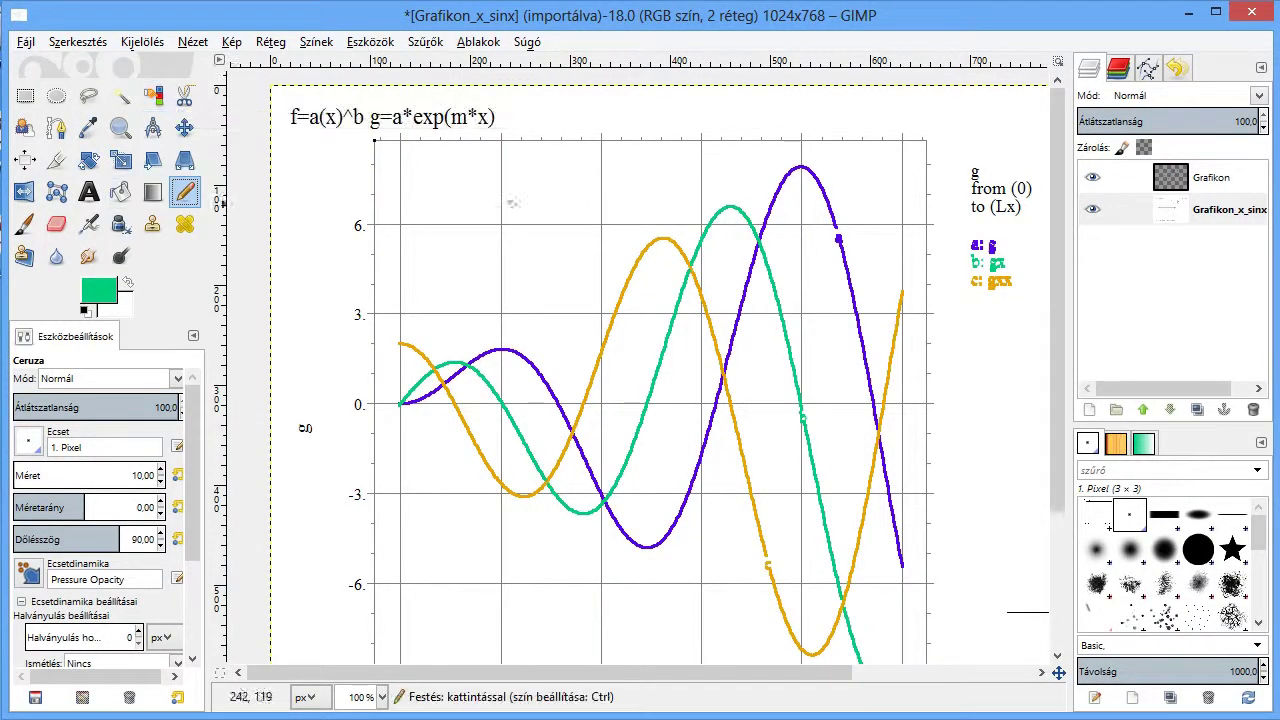
pyautogui.click(1210, 177)
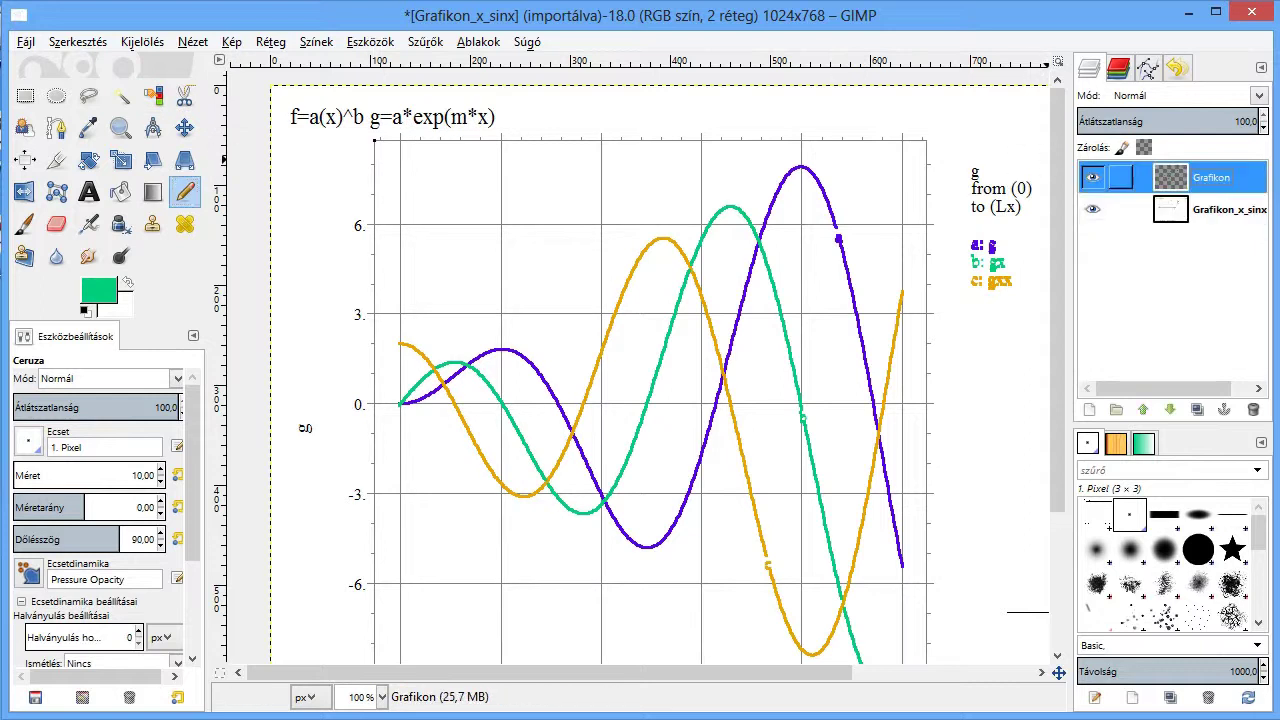
pyautogui.scroll(-5, 659, 380)
pyautogui.scroll(4, 659, 380)
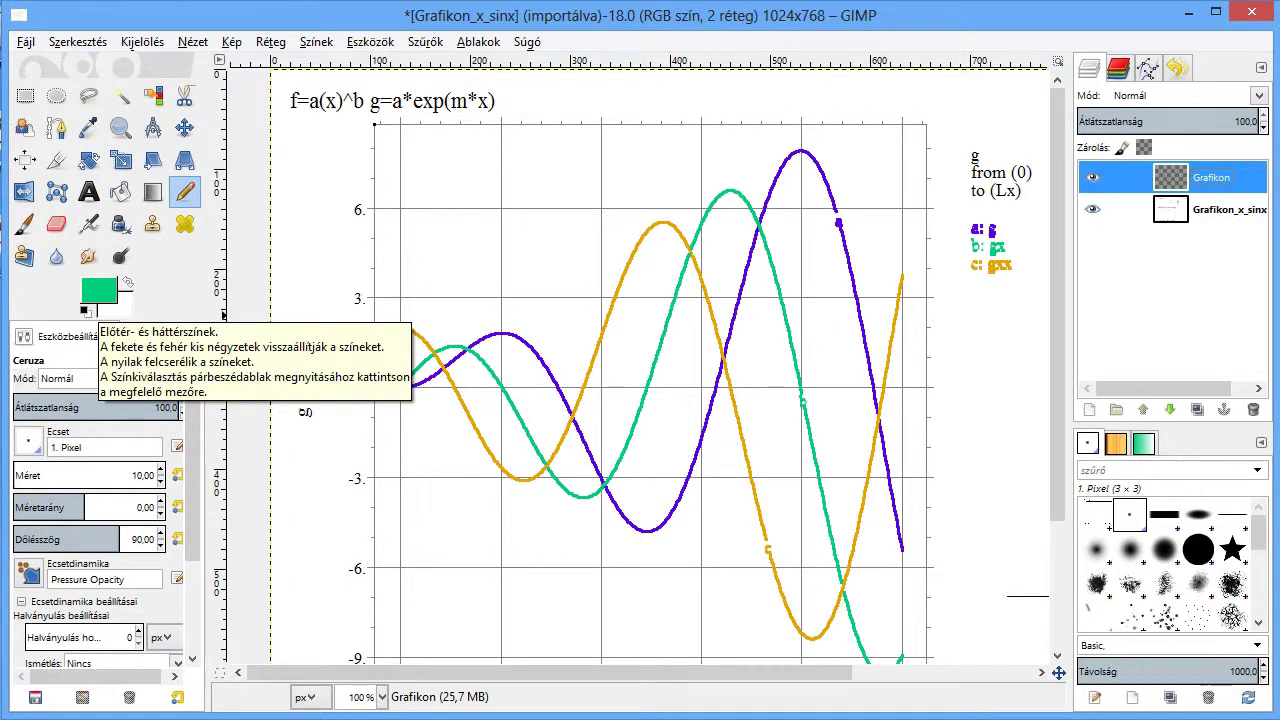
# Reset colours to default black/white and set the Pencil size to 2.
pyautogui.click(85, 310)
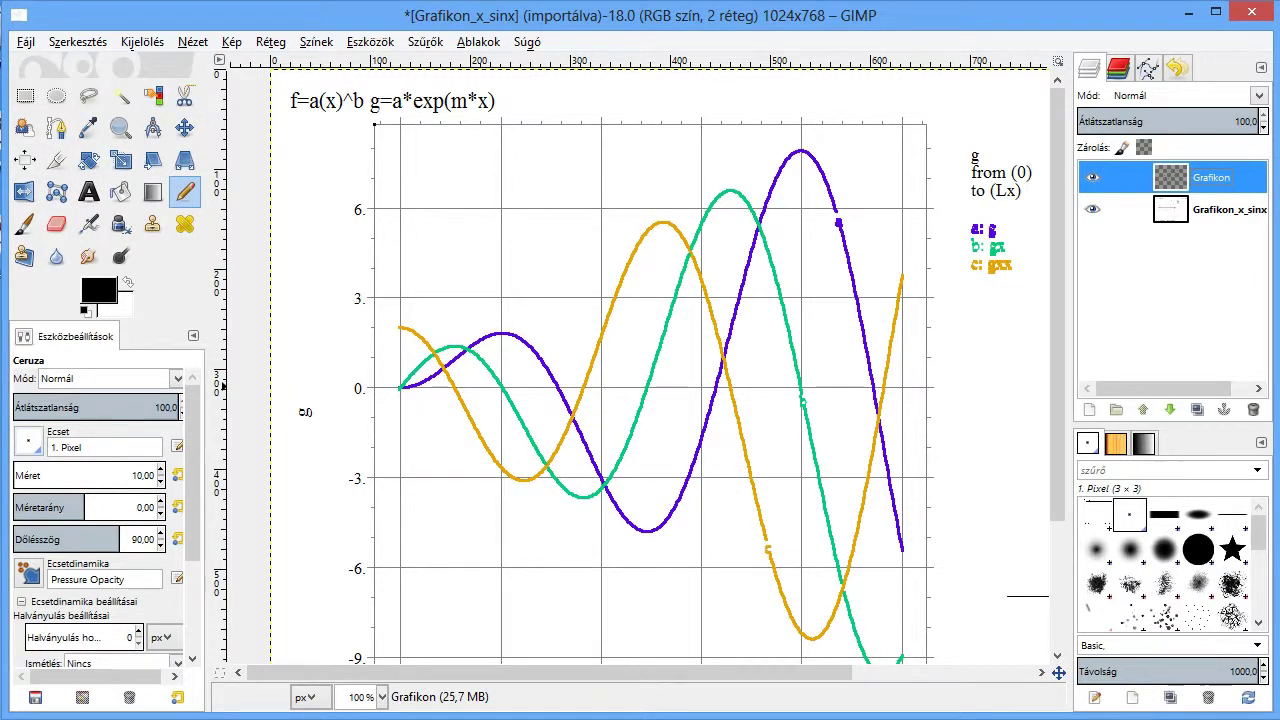
pyautogui.click(145, 475)
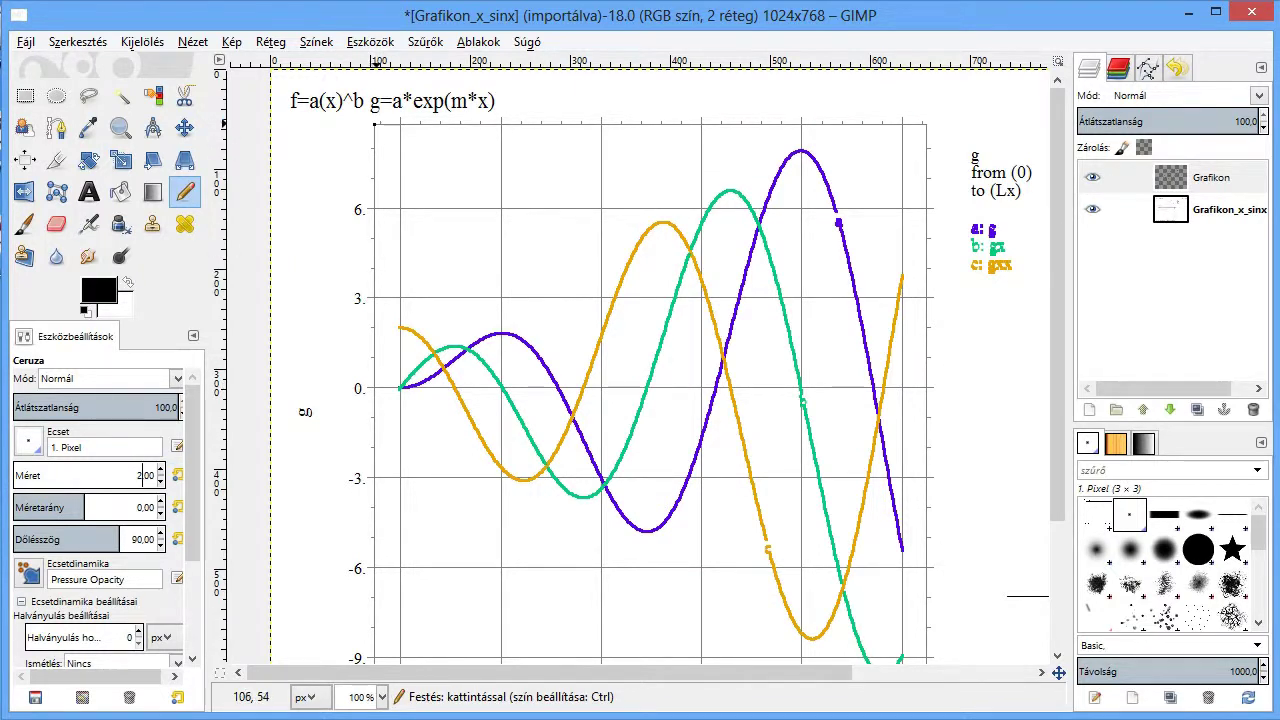
pyautogui.scroll(2, 378, 122)
# Place a black pencil dot at the plot frame's corner.
pyautogui.scroll(1, 378, 122)
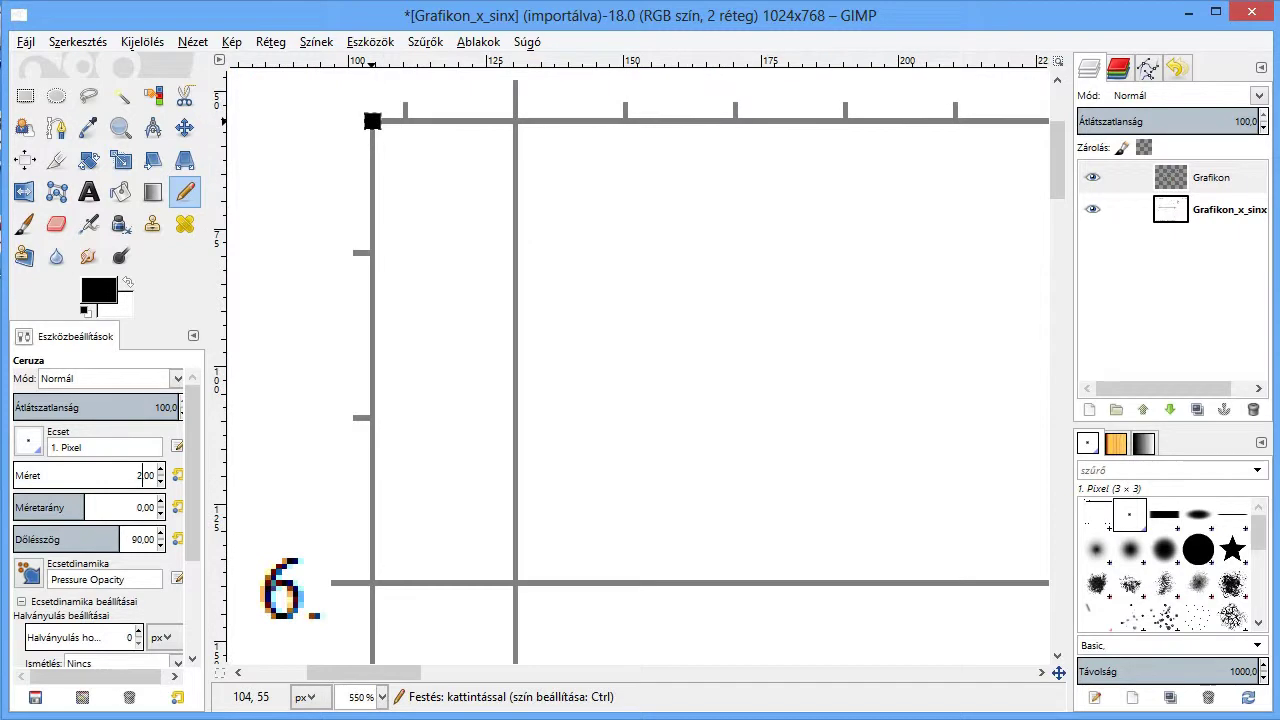
pyautogui.scroll(-2, 400, 265)
pyautogui.scroll(-8, 405, 275)
pyautogui.scroll(-5, 410, 285)
pyautogui.scroll(5, 416, 297)
pyautogui.scroll(1, 412, 300)
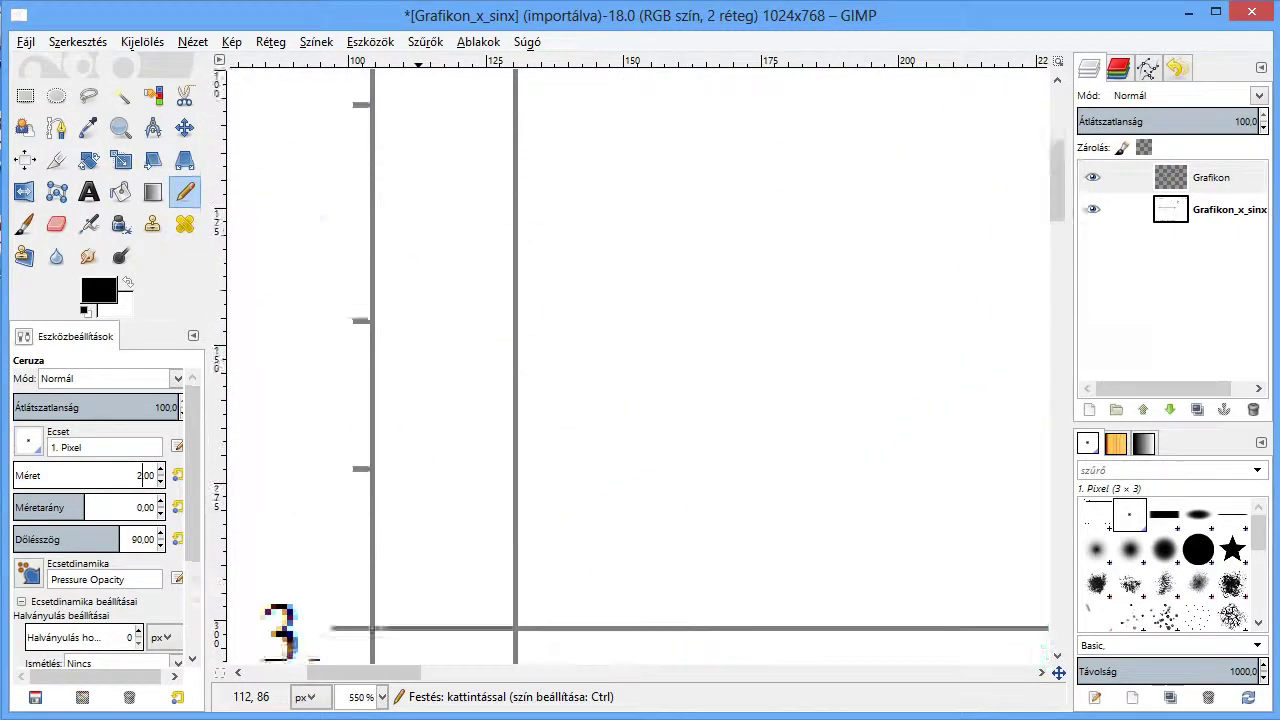
pyautogui.scroll(5, 390, 340)
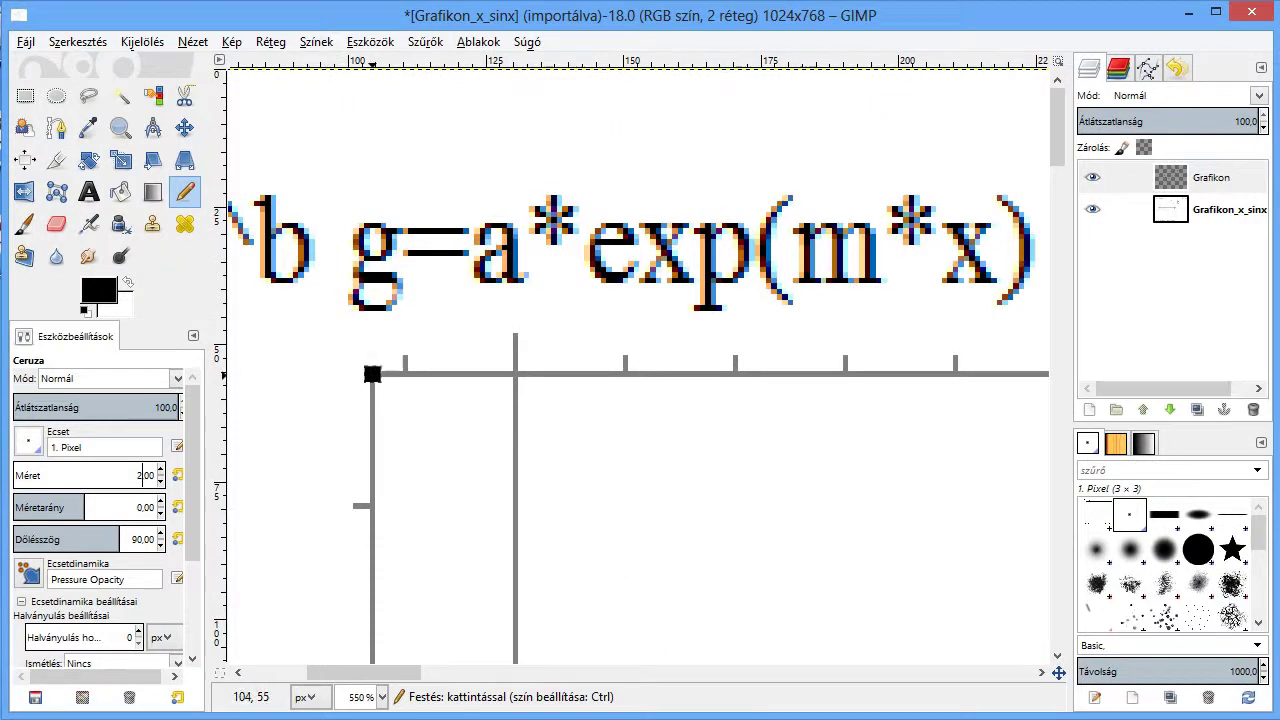
pyautogui.click(372, 374)
# Stamp a widely spaced row of dots along the left axis and zoom out to check.
pyautogui.scroll(-3, 458, 428)
pyautogui.scroll(-3, 458, 428)
pyautogui.scroll(-3, 460, 428)
pyautogui.scroll(-5, 460, 428)
pyautogui.scroll(6, 457, 423)
pyautogui.scroll(-4, 449, 457)
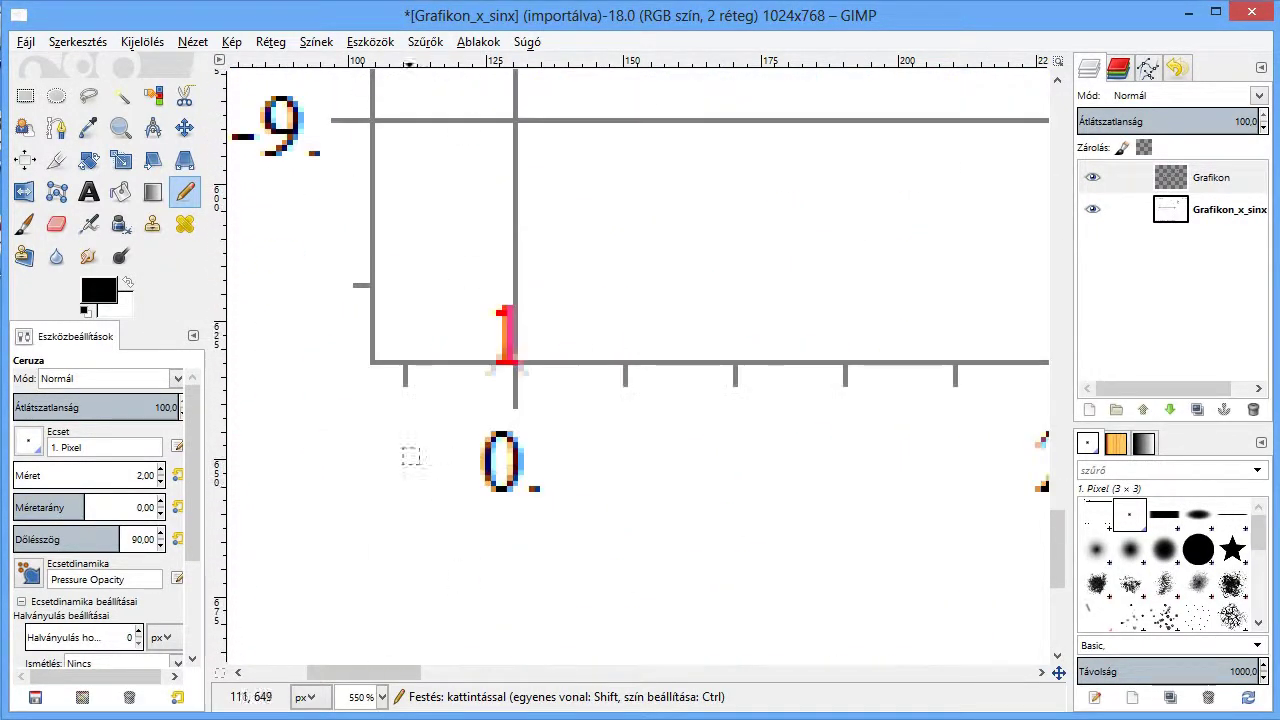
pyautogui.keyDown('shift'); pyautogui.click(368, 366); pyautogui.keyUp('shift')
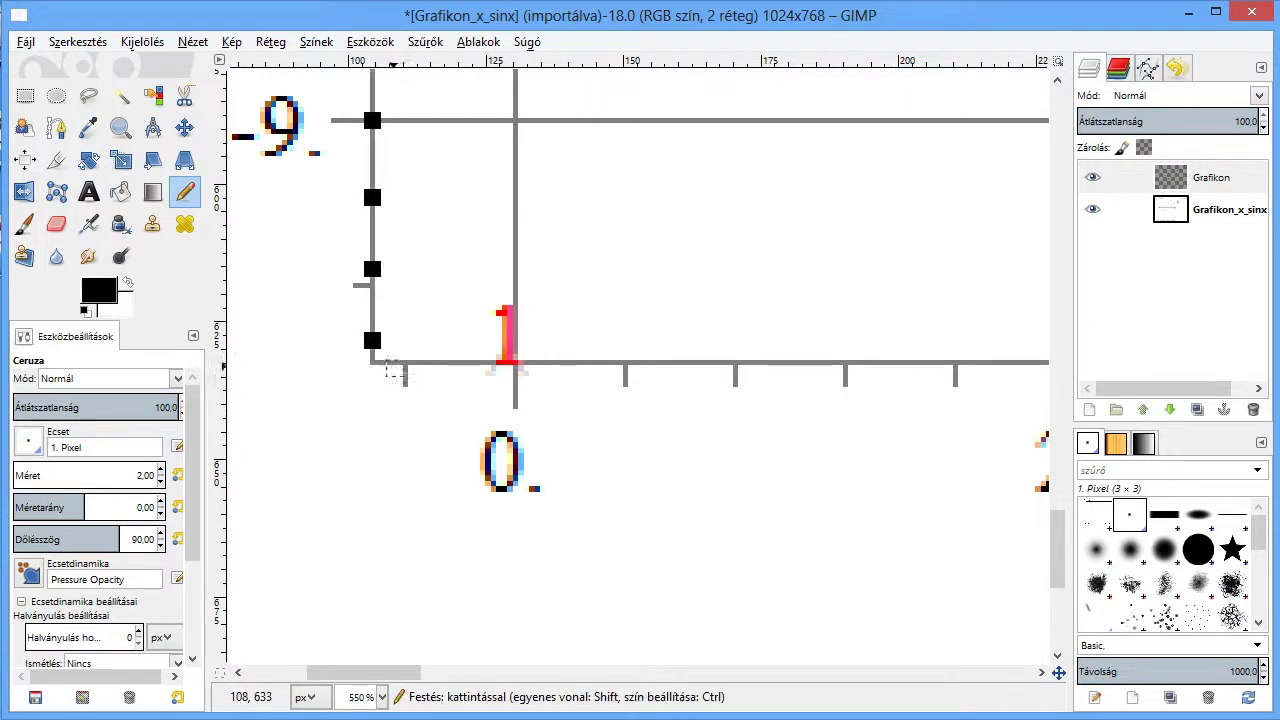
pyautogui.keyDown('ctrl'); pyautogui.scroll(-1, 393, 366); pyautogui.keyUp('ctrl')
pyautogui.keyDown('ctrl'); pyautogui.scroll(-4, 393, 366); pyautogui.keyUp('ctrl')
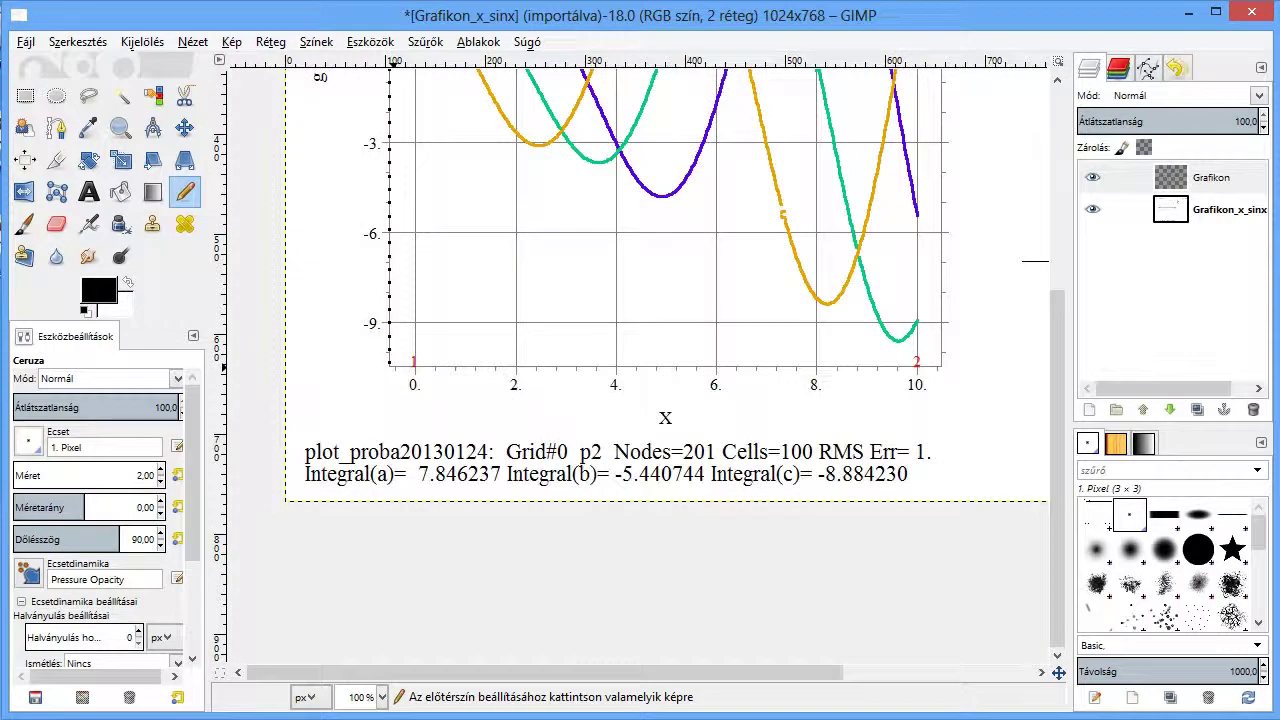
pyautogui.keyDown('ctrl'); pyautogui.scroll(-1, 375, 352); pyautogui.keyUp('ctrl')
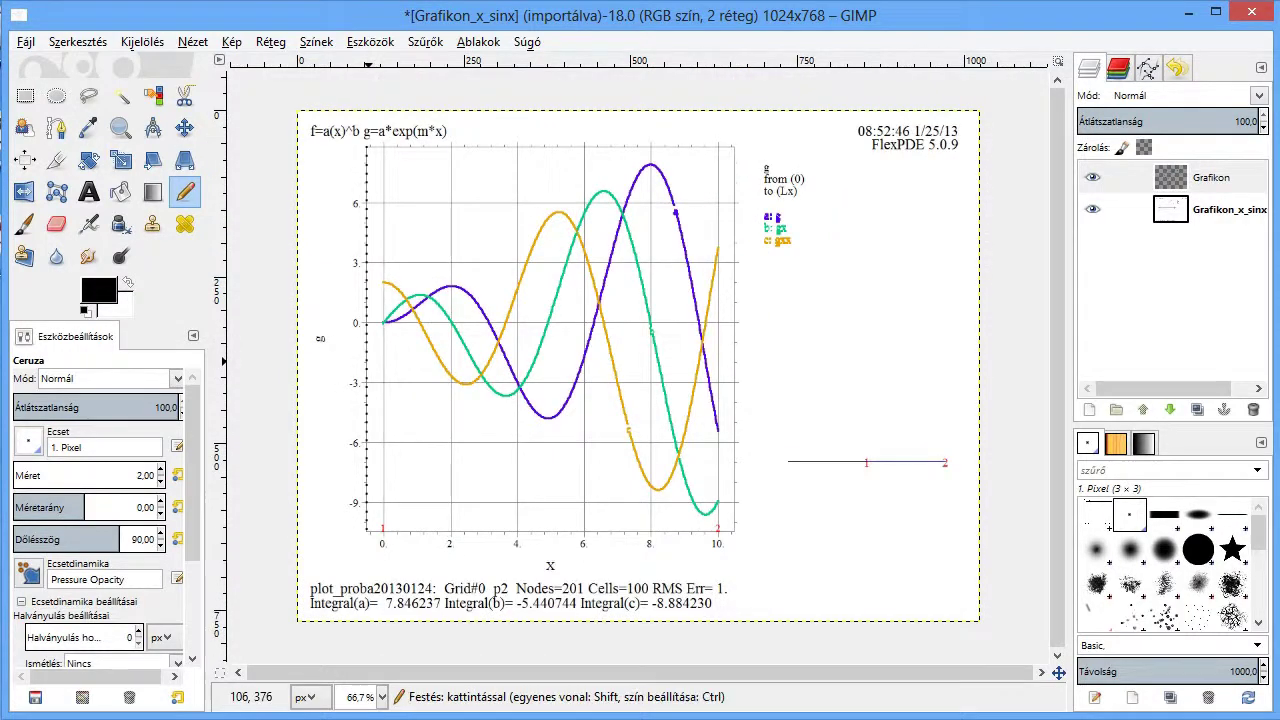
pyautogui.keyDown('ctrl'); pyautogui.scroll(2, 432, 382); pyautogui.keyUp('ctrl')
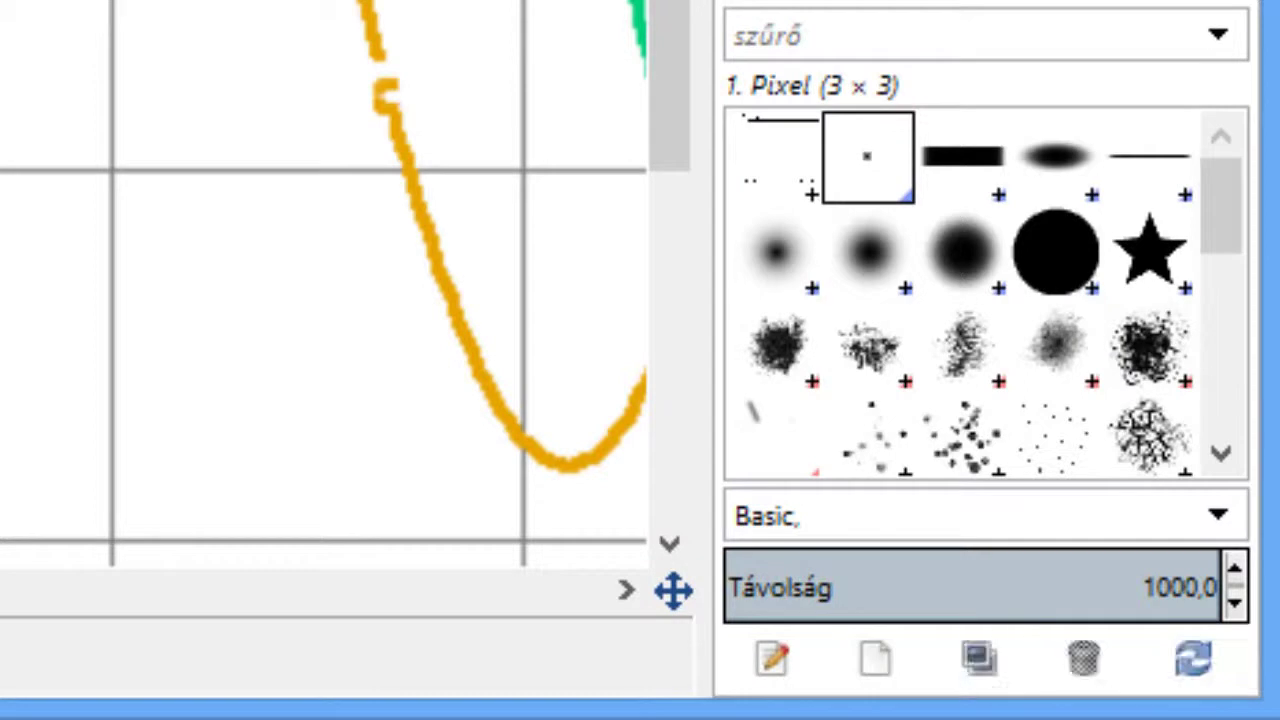
# Set the brush spacing (Távolság) to 1 and draw a thick black line along the left axis.
pyautogui.click(1186, 590)
pyautogui.press('BackSpace')
pyautogui.press('BackSpace')
pyautogui.press('BackSpace')
pyautogui.write('1')
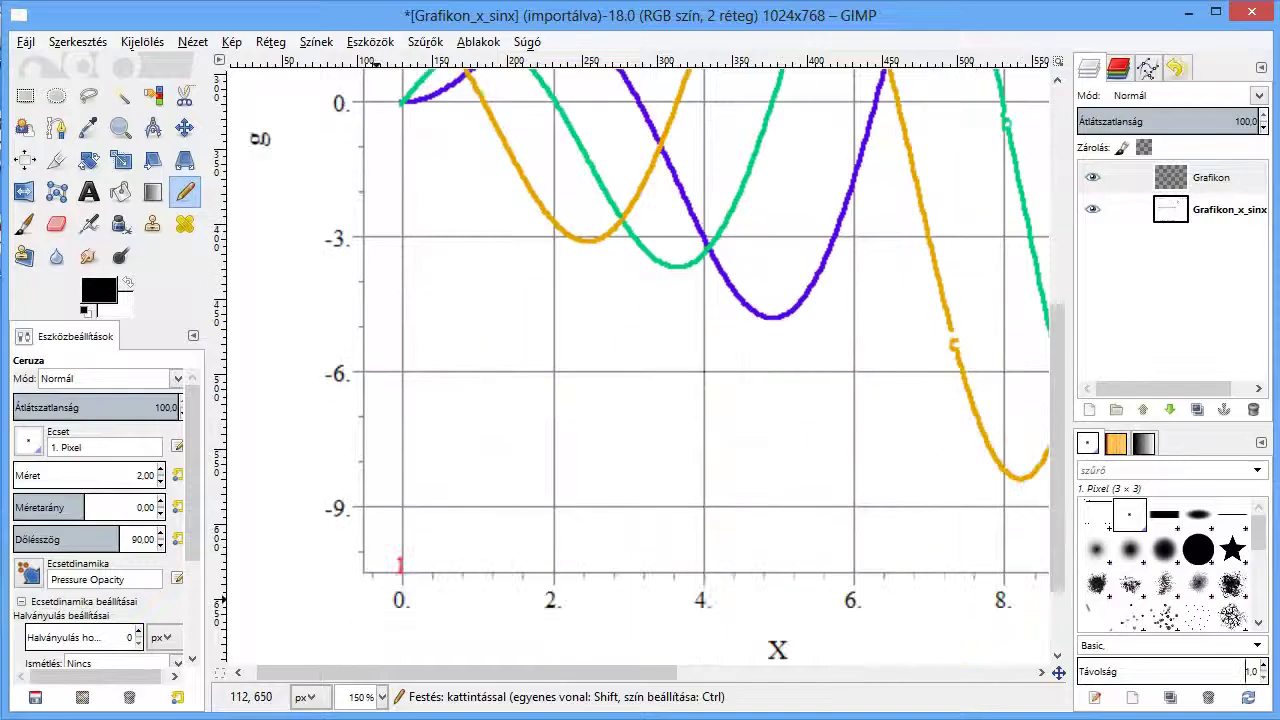
pyautogui.press('shift')
pyautogui.keyDown('ctrl'); pyautogui.scroll(4, 368, 580); pyautogui.keyUp('ctrl')
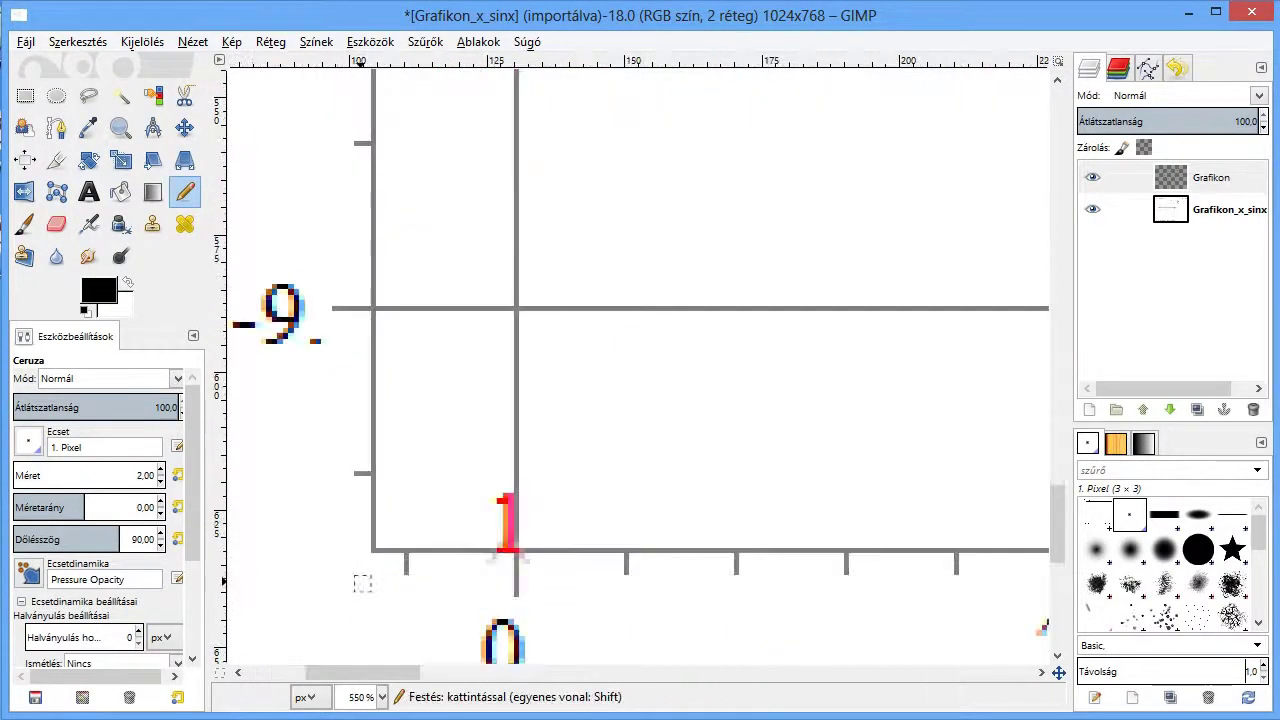
pyautogui.keyDown('shift'); pyautogui.click(373, 550); pyautogui.keyUp('shift')
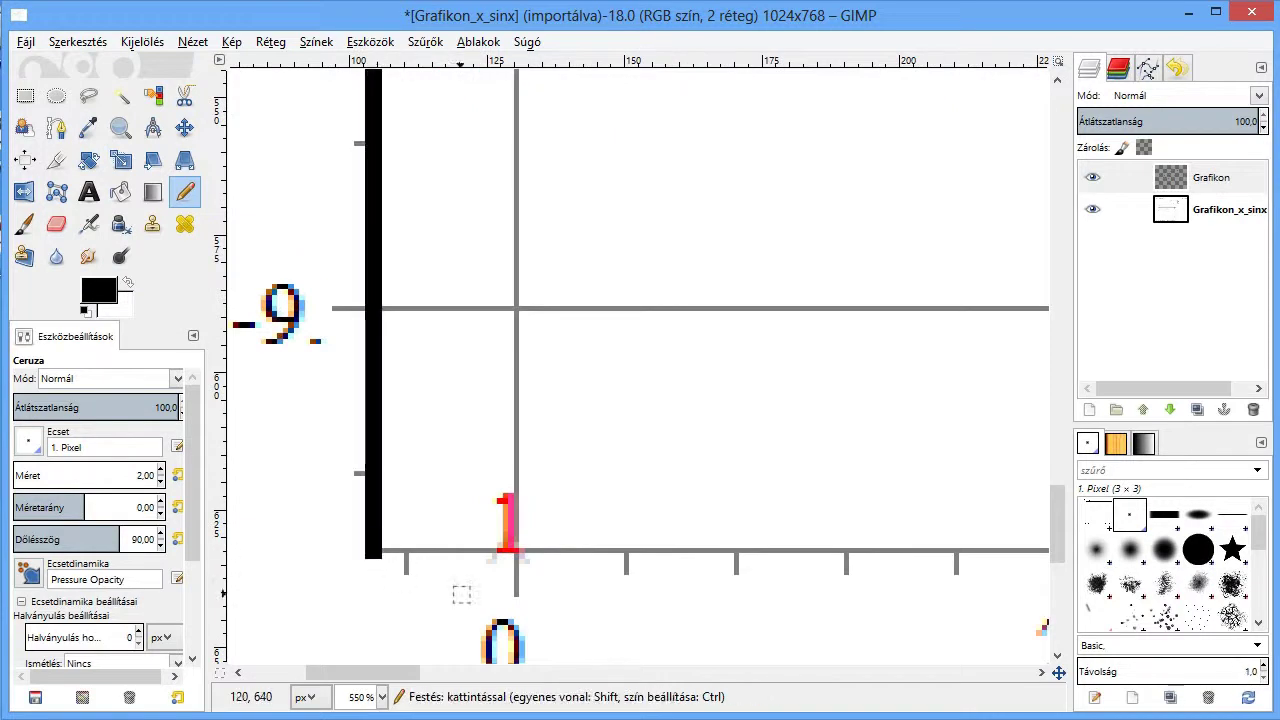
pyautogui.moveTo(365, 672)
pyautogui.mouseDown()
pyautogui.moveTo(800, 672)
pyautogui.moveTo(765, 672)
pyautogui.mouseUp()
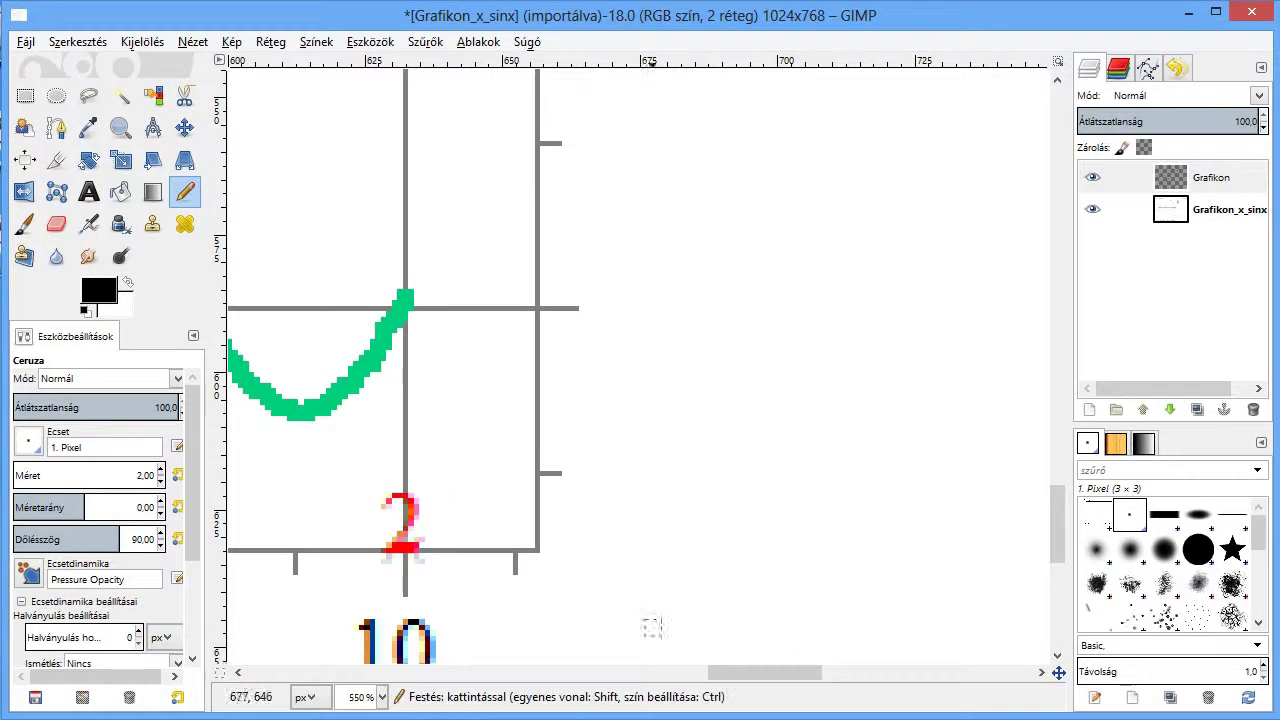
# Draw thick black lines along the bottom axis and the right edge.
pyautogui.keyDown('shift'); pyautogui.click(531, 549); pyautogui.keyUp('shift')
pyautogui.scroll(5, 651, 540)
pyautogui.scroll(5, 652, 545)
pyautogui.scroll(10, 652, 545)
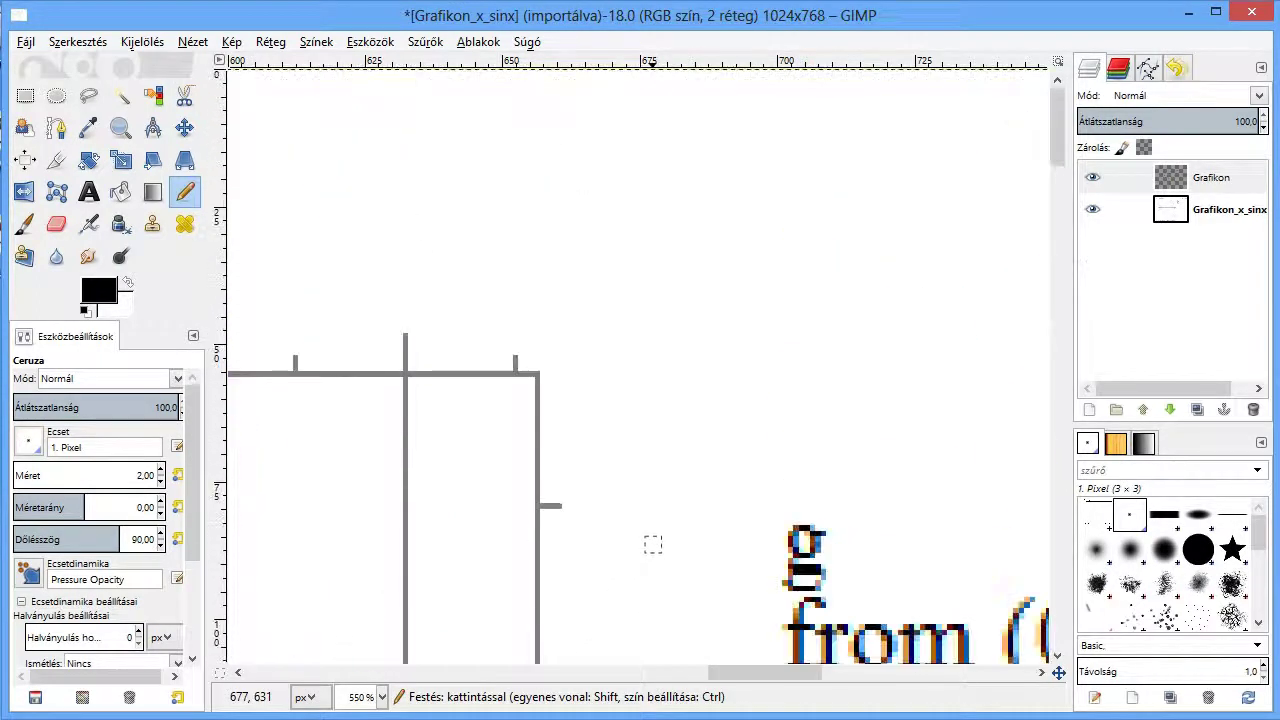
pyautogui.keyDown('shift'); pyautogui.click(537, 370); pyautogui.keyUp('shift')
pyautogui.scroll(-1, 620, 460)
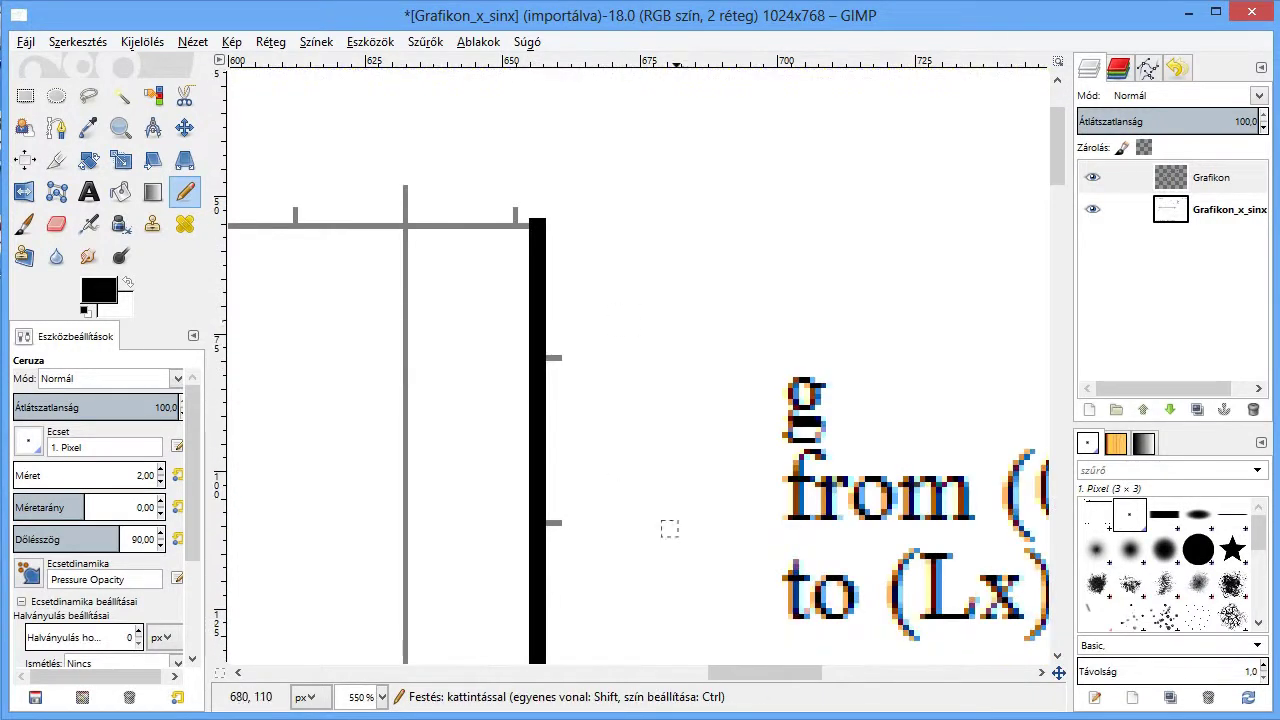
pyautogui.hscroll(-5, 640, 400)
pyautogui.hscroll(-3, 640, 400)
pyautogui.hscroll(-3, 640, 400)
pyautogui.hscroll(-3, 640, 400)
pyautogui.hscroll(-1, 640, 400)
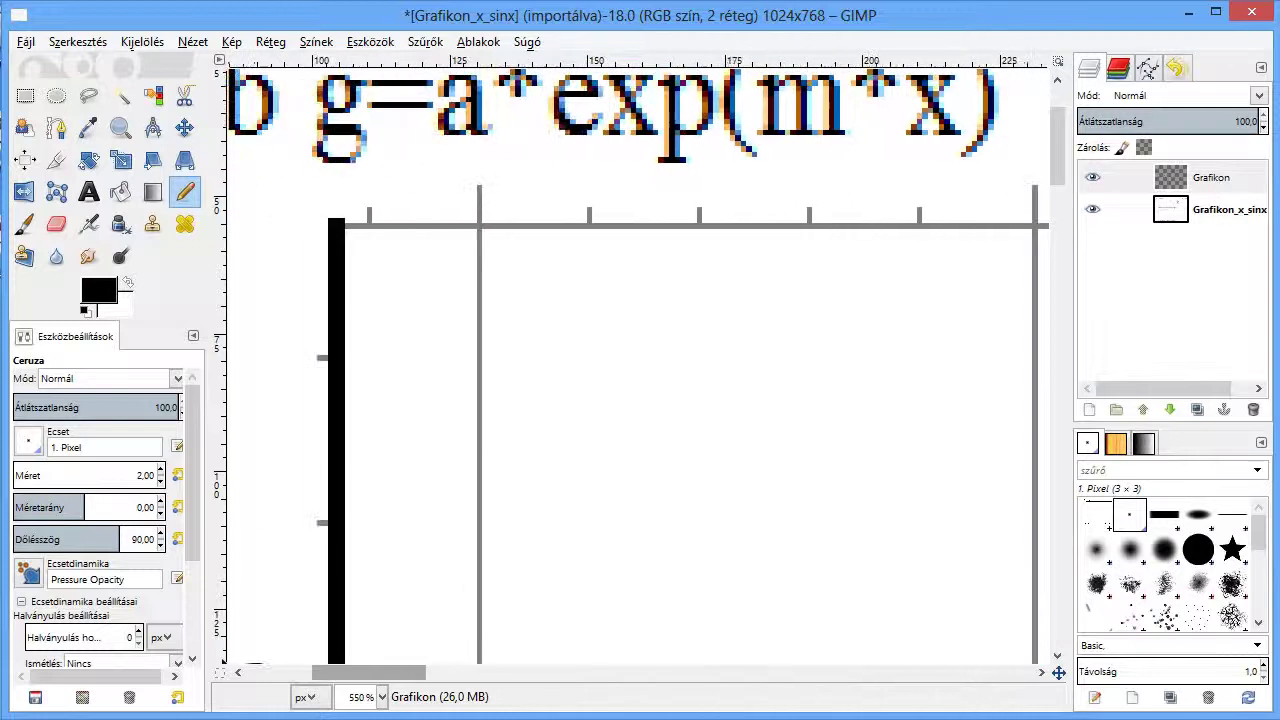
# Draw the thick top-edge line, undo it, and redraw it in the correct place.
pyautogui.keyDown('shift'); pyautogui.click(336, 222); pyautogui.keyUp('shift')
pyautogui.press('1')
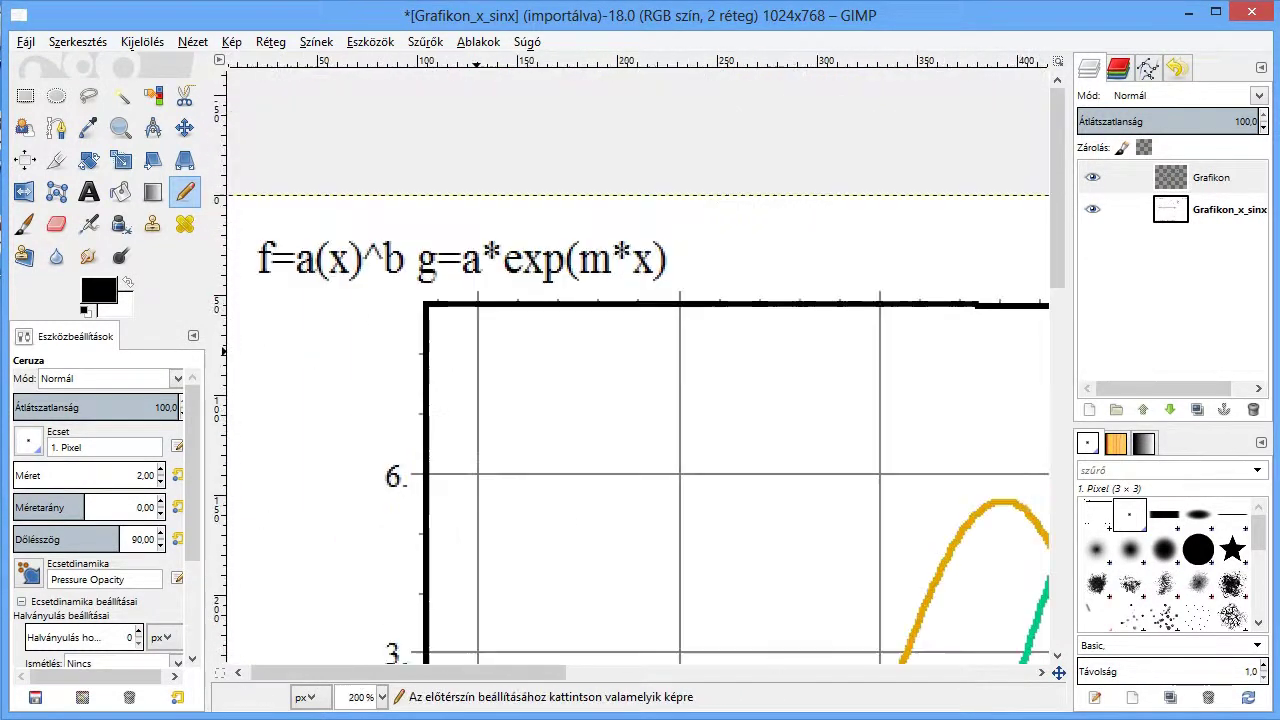
pyautogui.hotkey('ctrl', 'z')
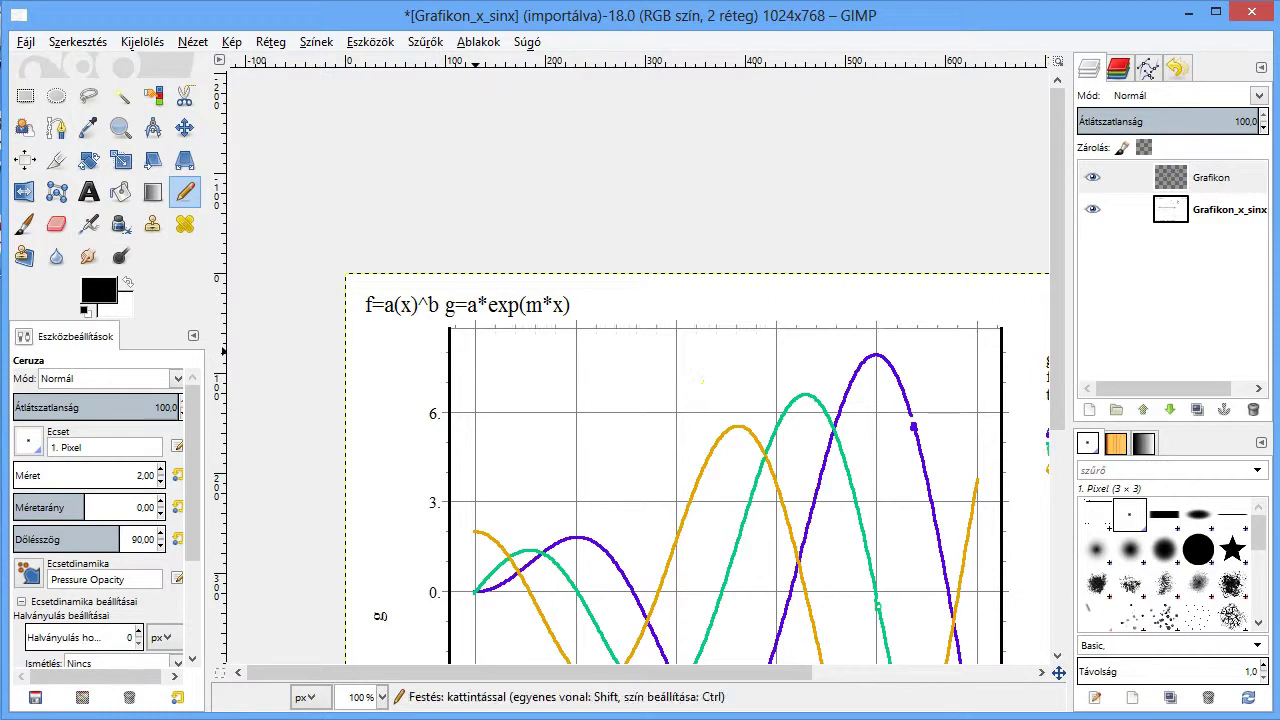
pyautogui.scroll(2, 461, 333)
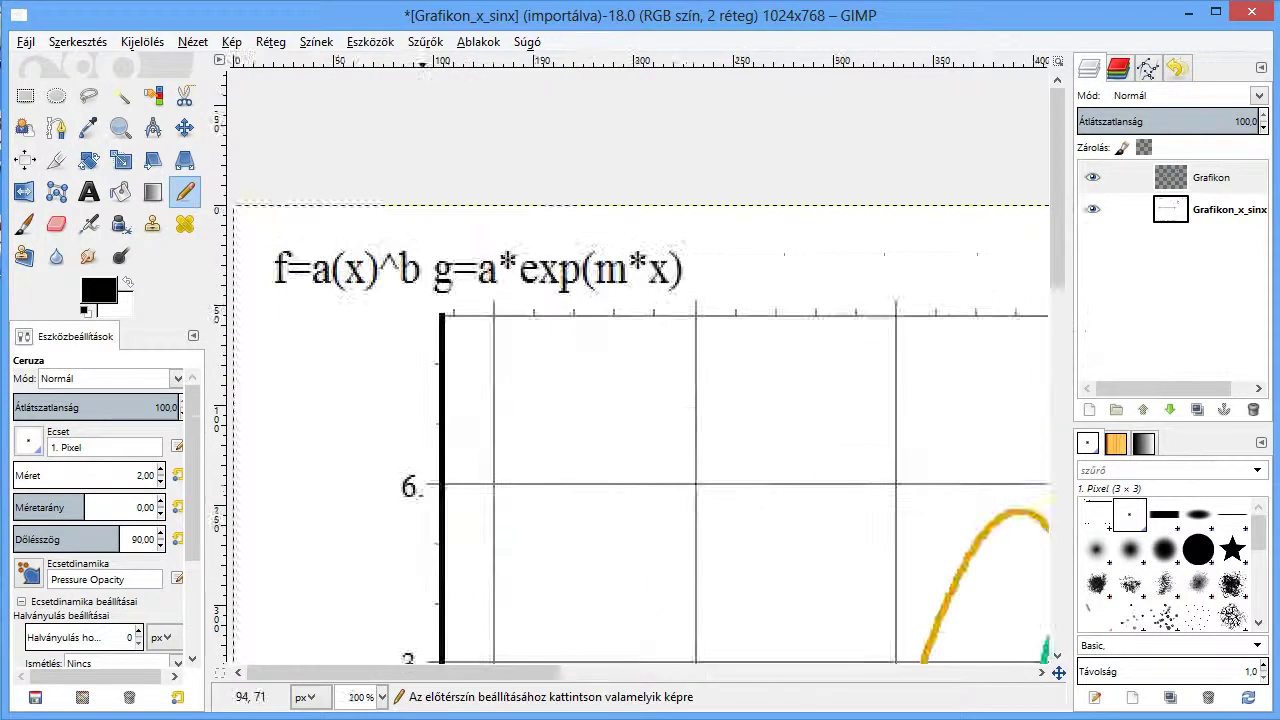
pyautogui.scroll(3, 516, 322)
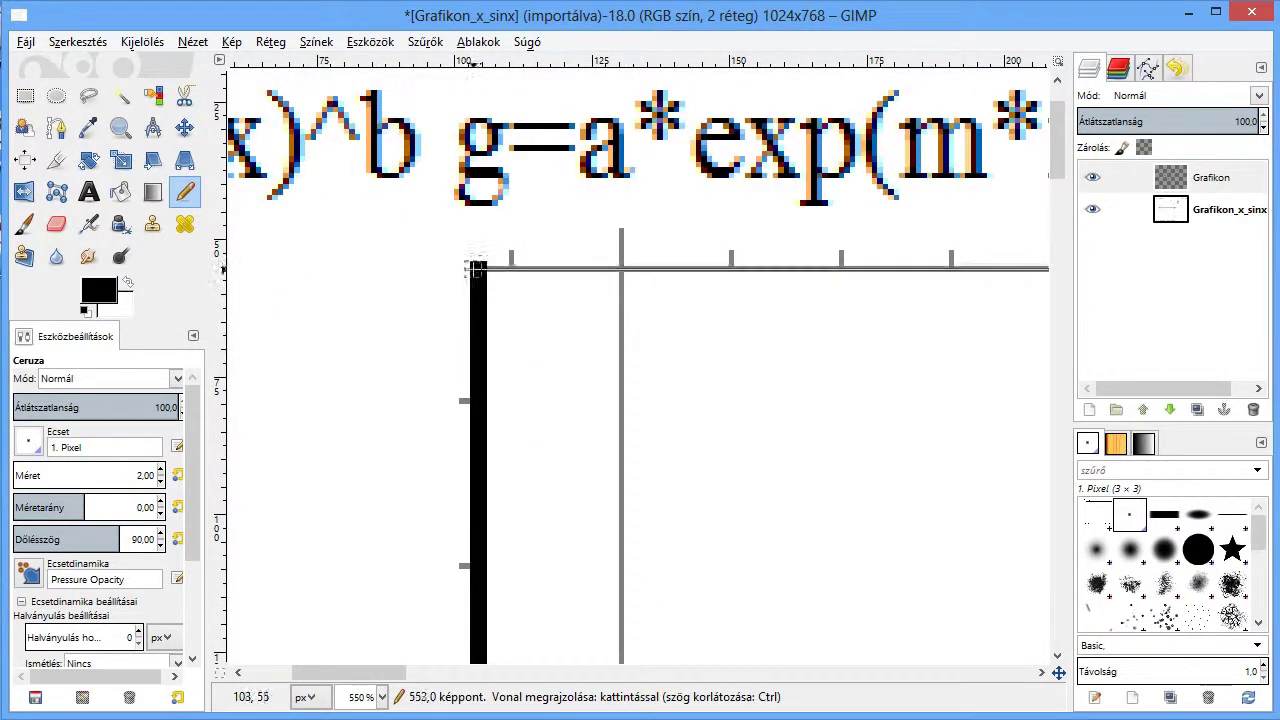
pyautogui.keyDown('shift'); pyautogui.click(476, 270); pyautogui.keyUp('shift')
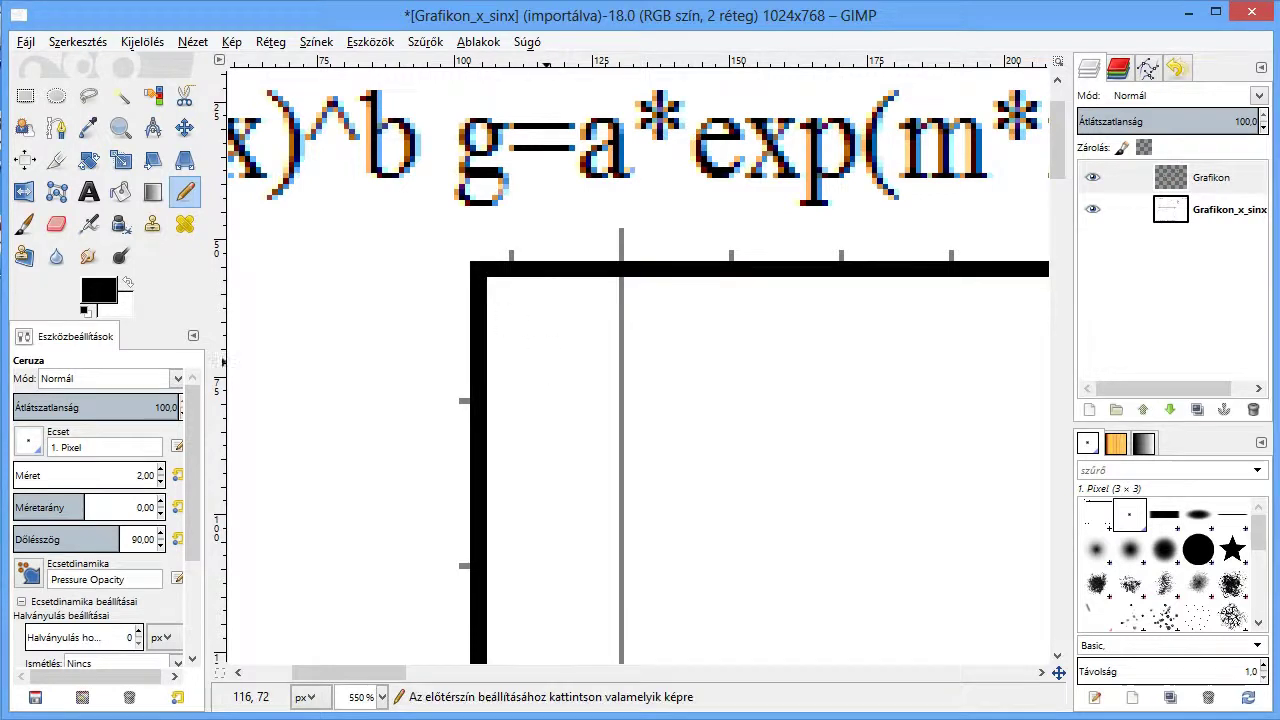
pyautogui.scroll(-4, 476, 270)
pyautogui.scroll(-2, 547, 360)
pyautogui.scroll(1, 542, 363)
pyautogui.write('700')
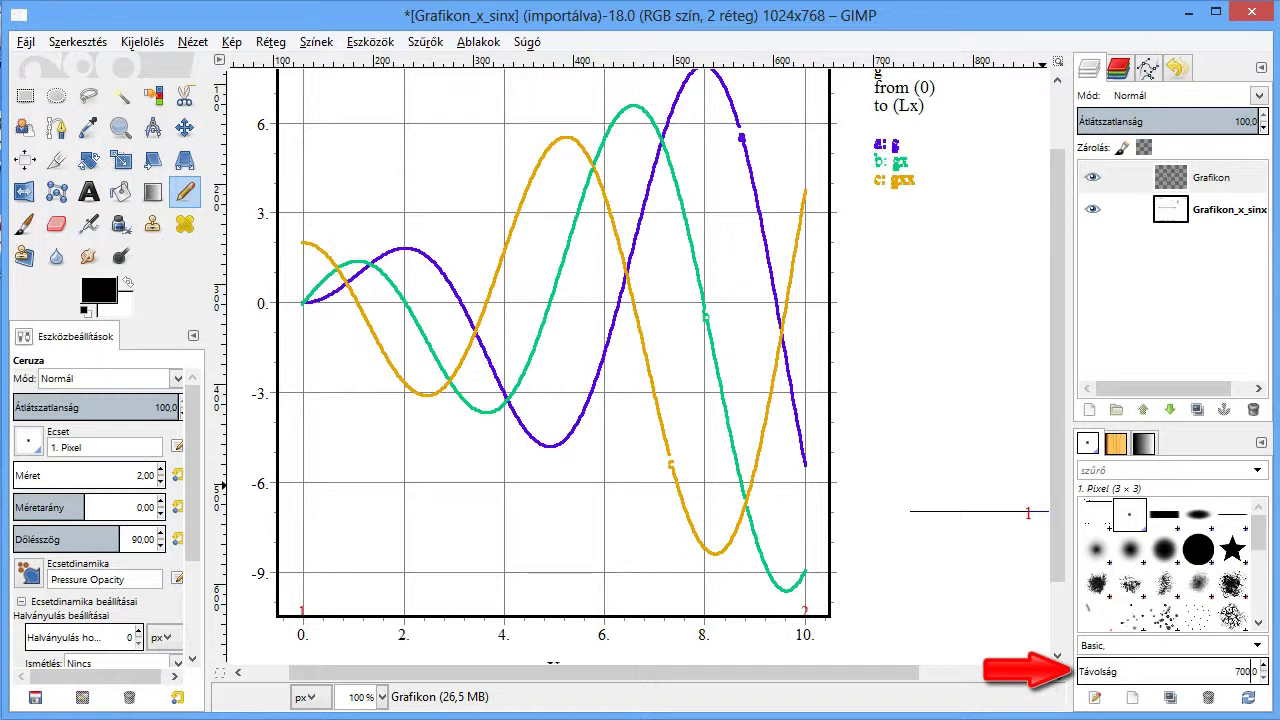
# Confirm the 700 dot spacing and zoom in on the x = 0 gridline.
pyautogui.press('Return')
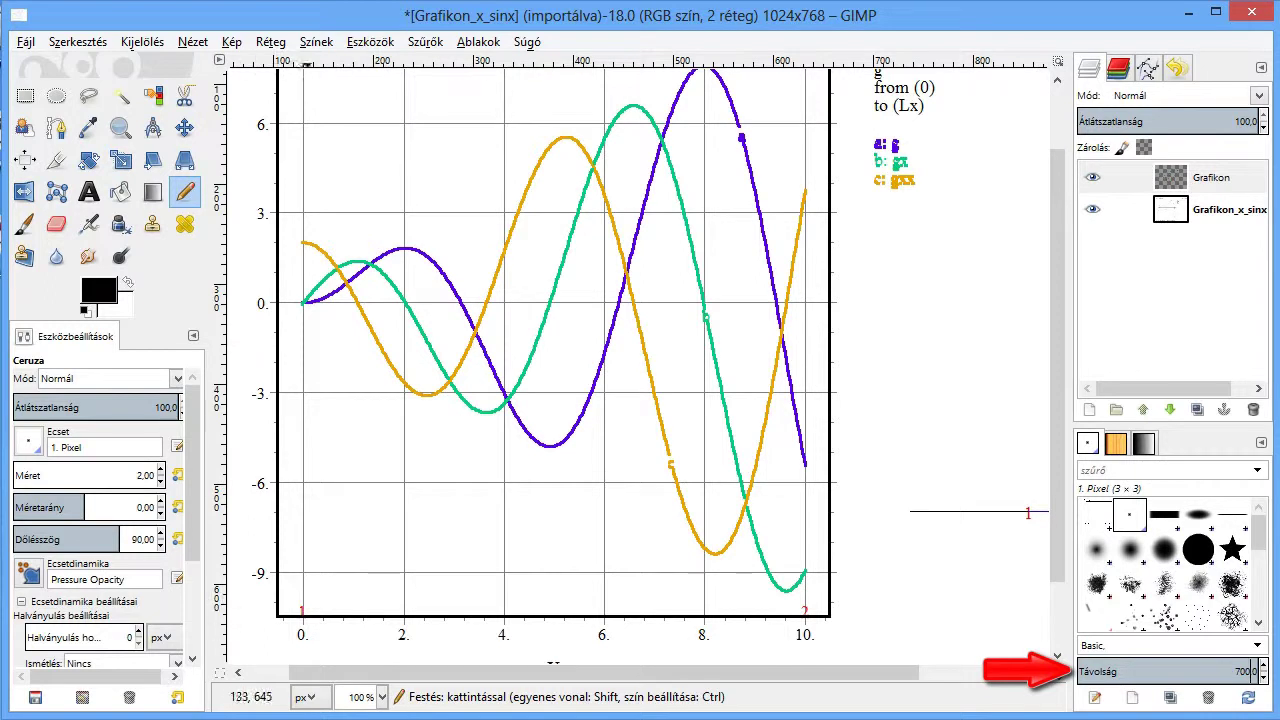
pyautogui.scroll(2, 314, 629)
pyautogui.scroll(3, 314, 629)
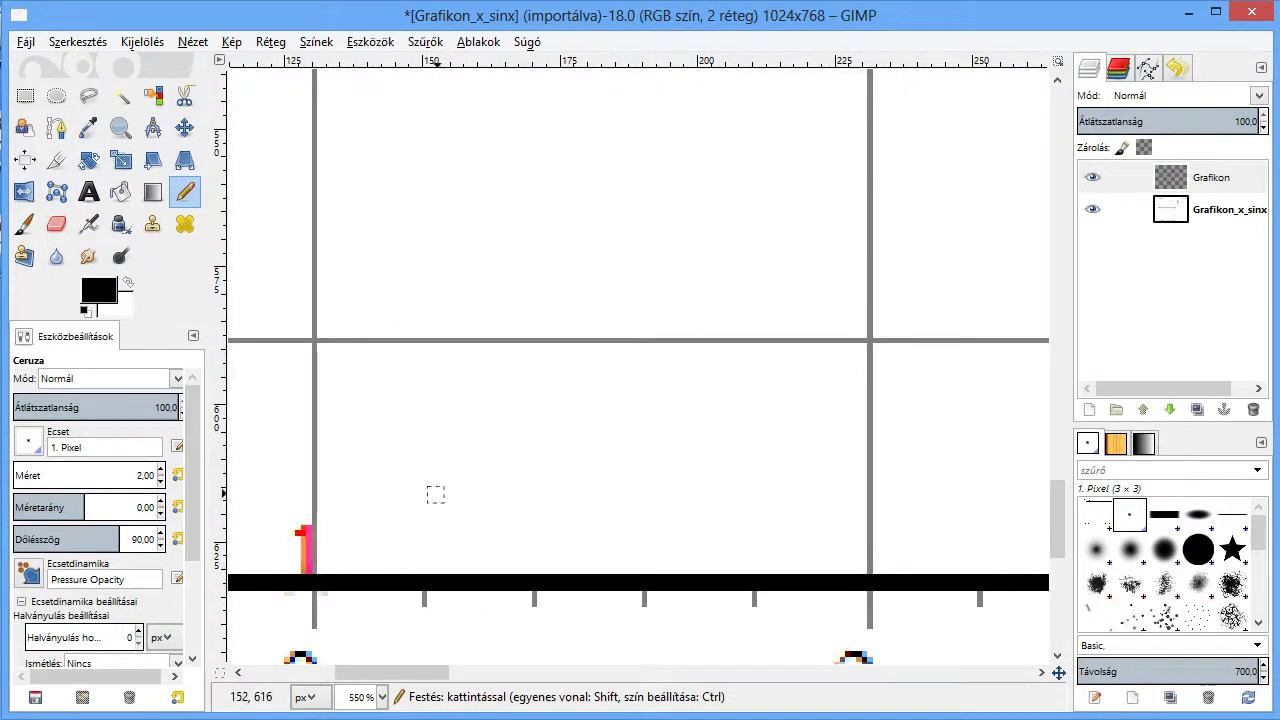
pyautogui.scroll(3, 435, 494)
pyautogui.scroll(5, 435, 494)
pyautogui.scroll(-5, 435, 494)
pyautogui.scroll(-2, 435, 494)
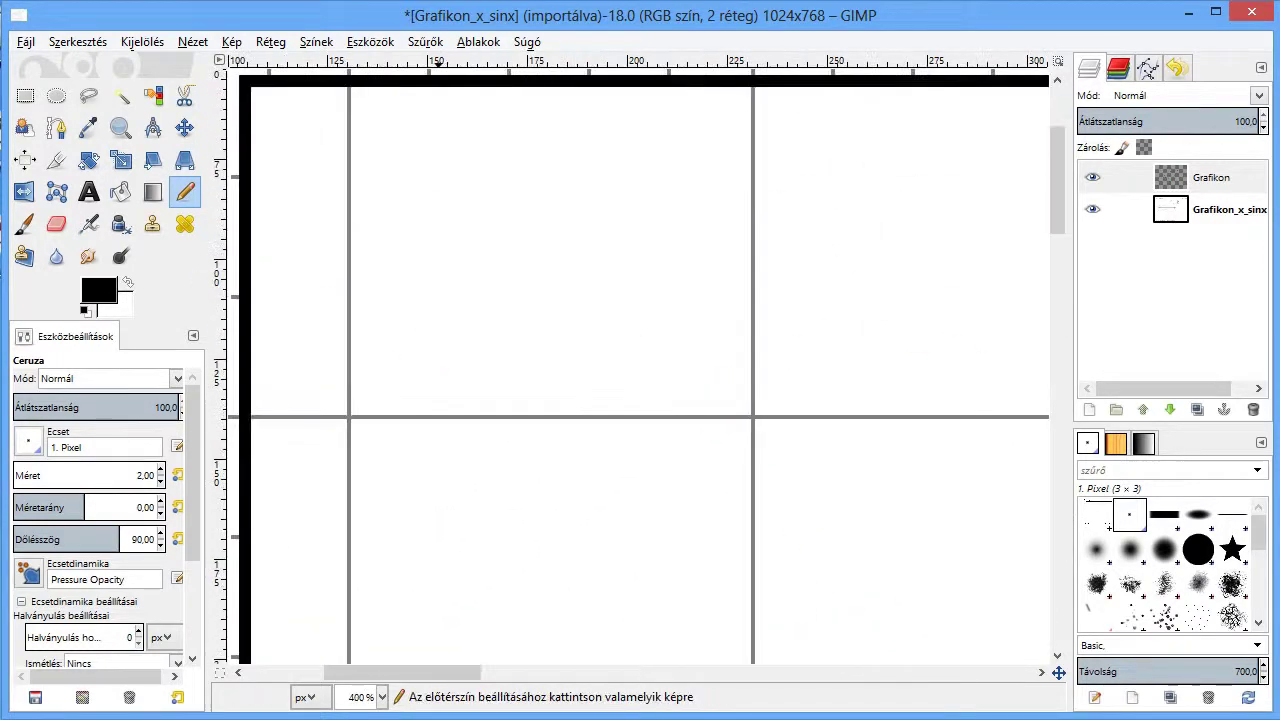
pyautogui.scroll(3, 366, 214)
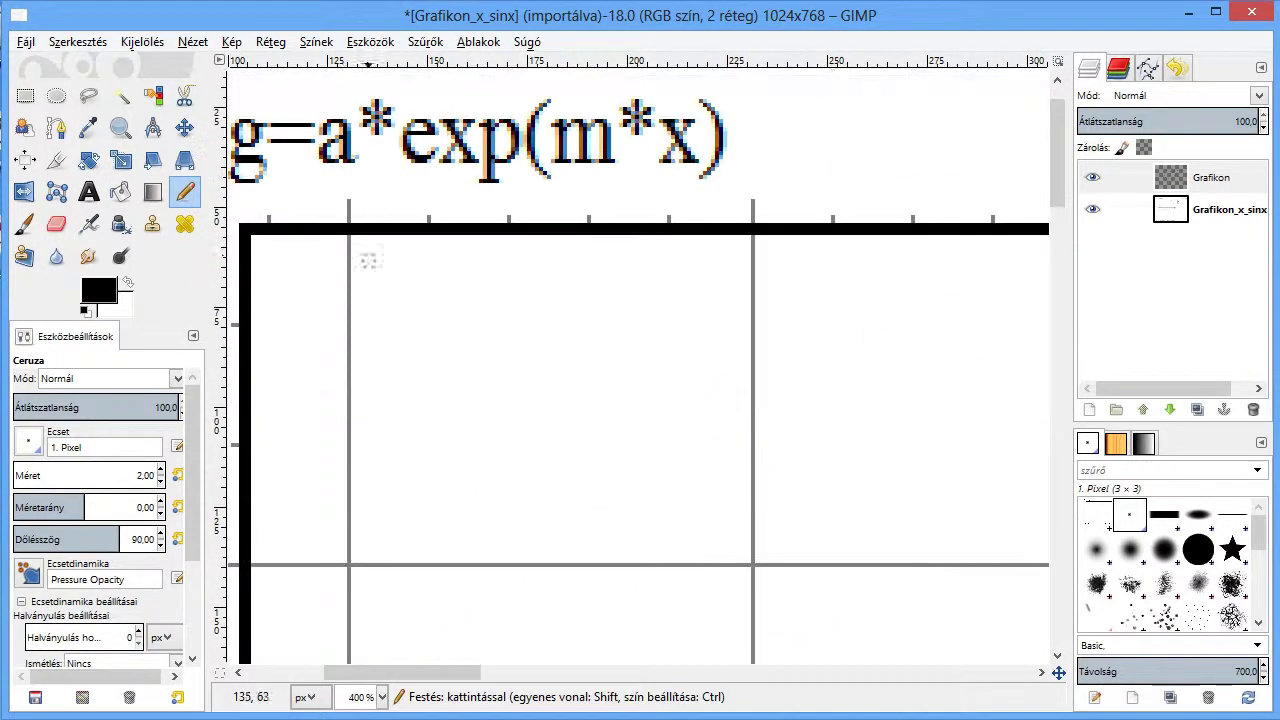
# Draw a dotted pencil guide straight down the x = 0 gridline.
pyautogui.press('shift')
pyautogui.click(349, 229)
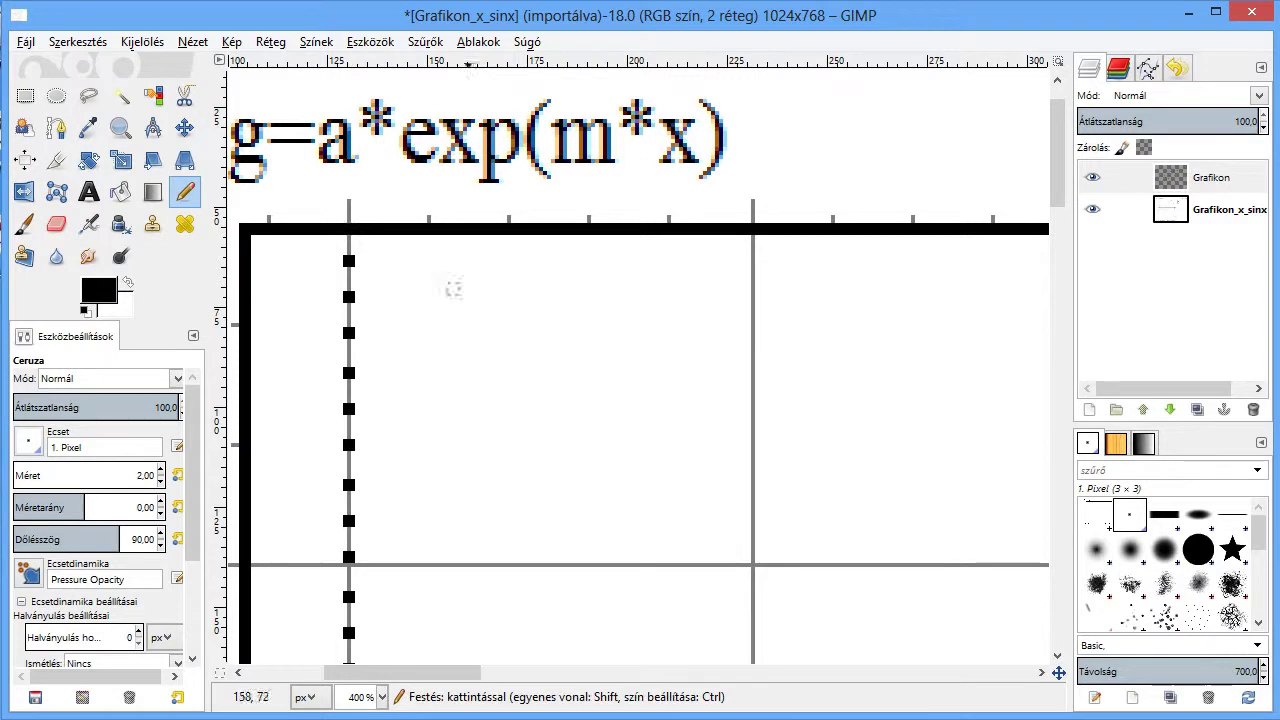
pyautogui.scroll(-3, 480, 343)
pyautogui.keyDown('ctrl'); pyautogui.scroll(-3, 480, 343); pyautogui.keyUp('ctrl')
pyautogui.keyDown('ctrl'); pyautogui.scroll(-2, 307, 414); pyautogui.keyUp('ctrl')
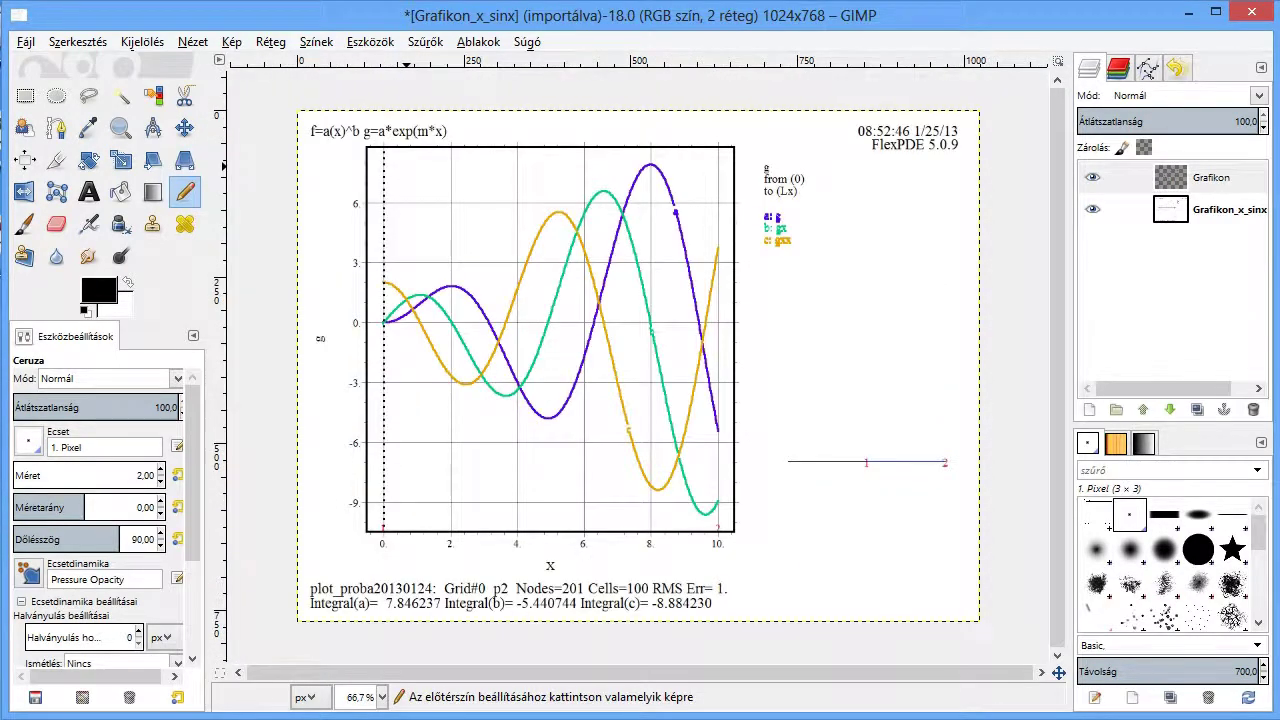
# Draw a dotted pencil guide down the x = 2 gridline.
pyautogui.keyDown('ctrl'); pyautogui.scroll(1, 307, 414); pyautogui.keyUp('ctrl')
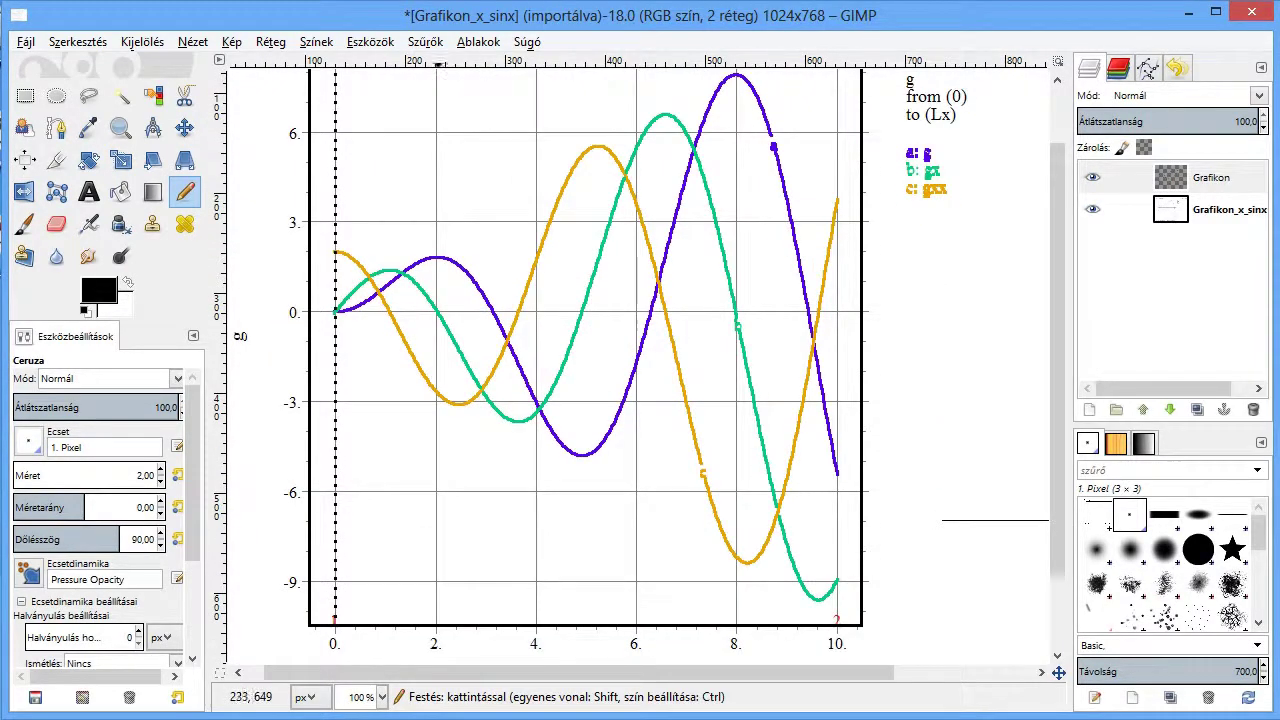
pyautogui.scroll(2, 435, 544)
pyautogui.scroll(-4, 435, 544)
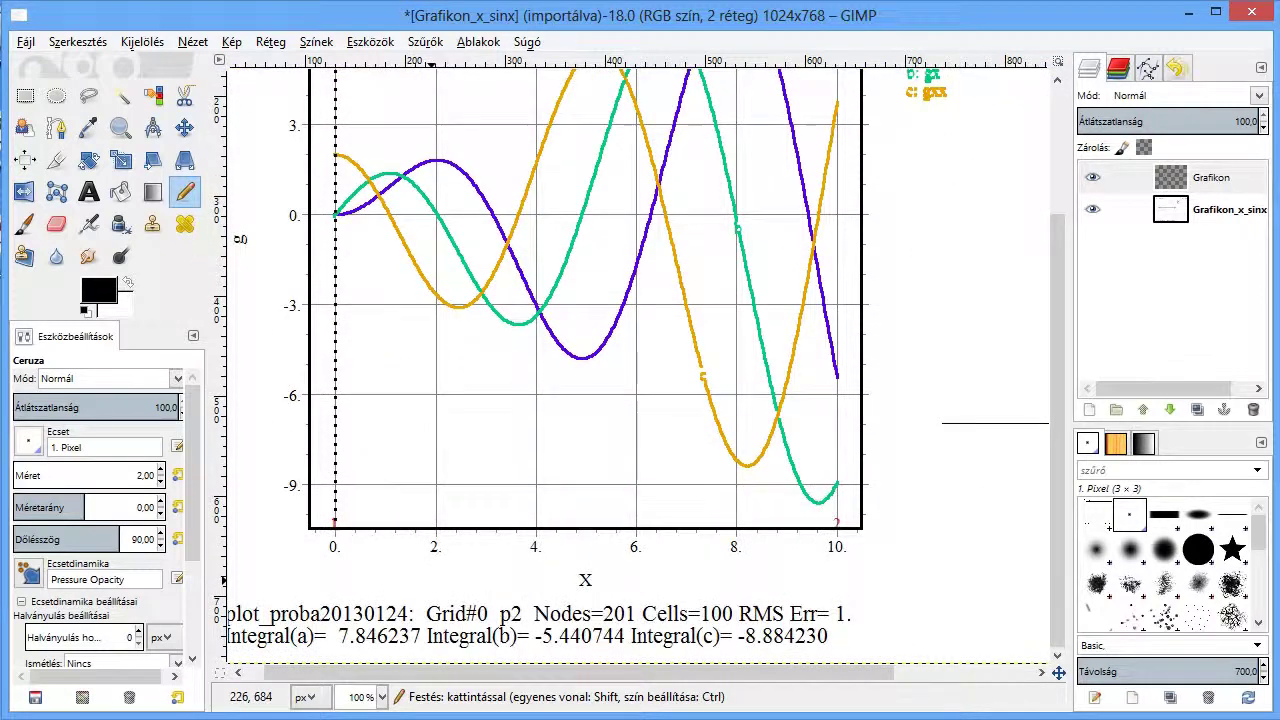
pyautogui.keyDown('ctrl'); pyautogui.scroll(3, 439, 579); pyautogui.keyUp('ctrl')
pyautogui.keyDown('ctrl'); pyautogui.scroll(2, 465, 448); pyautogui.keyUp('ctrl')
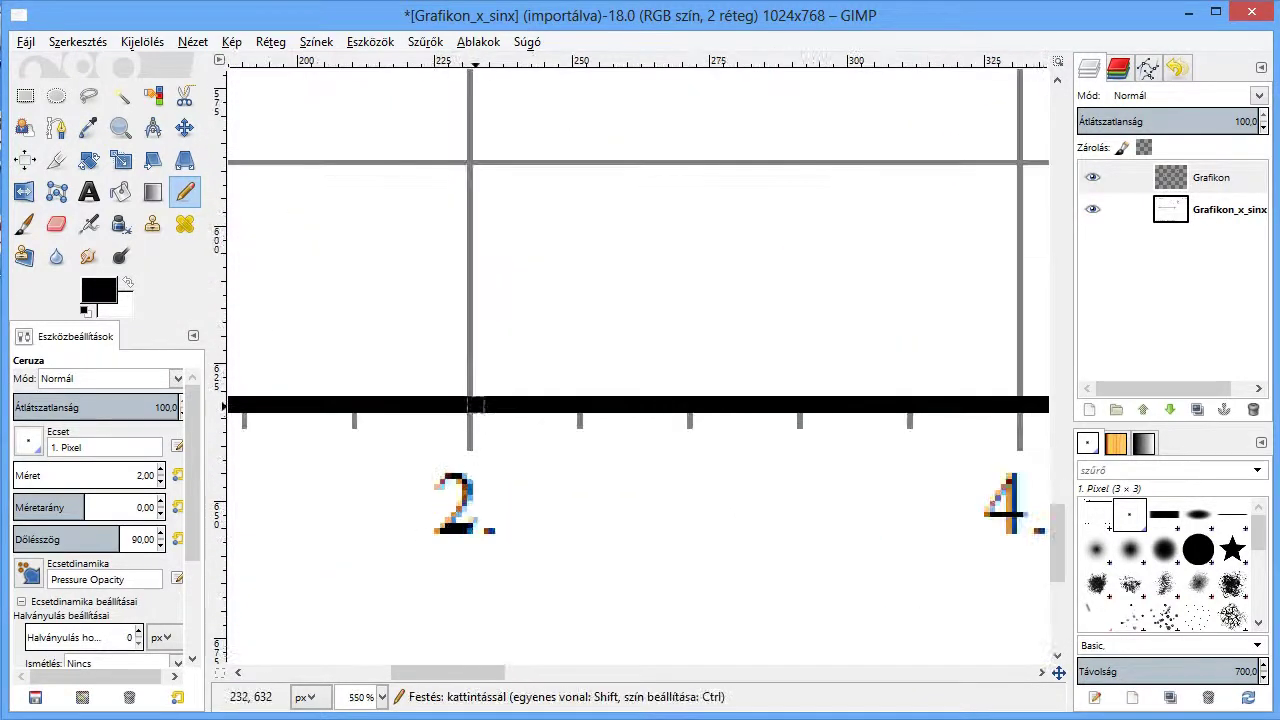
pyautogui.scroll(-3, 583, 428)
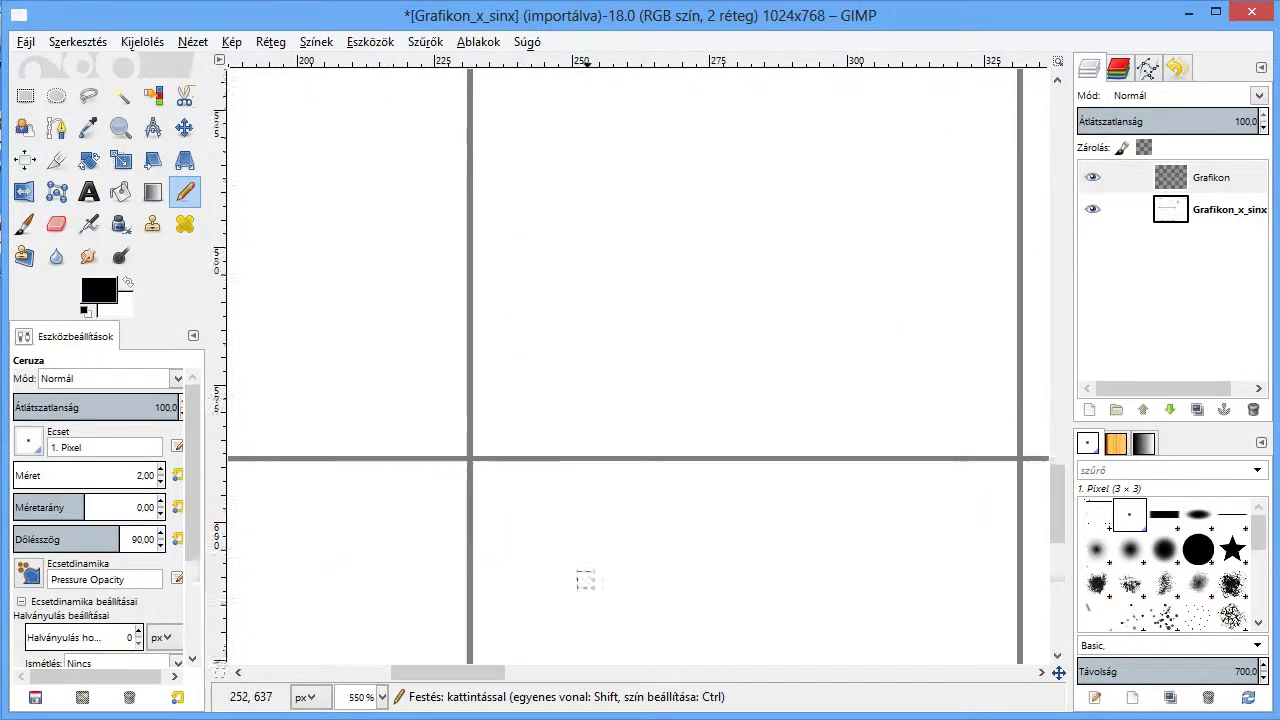
pyautogui.scroll(3, 506, 437)
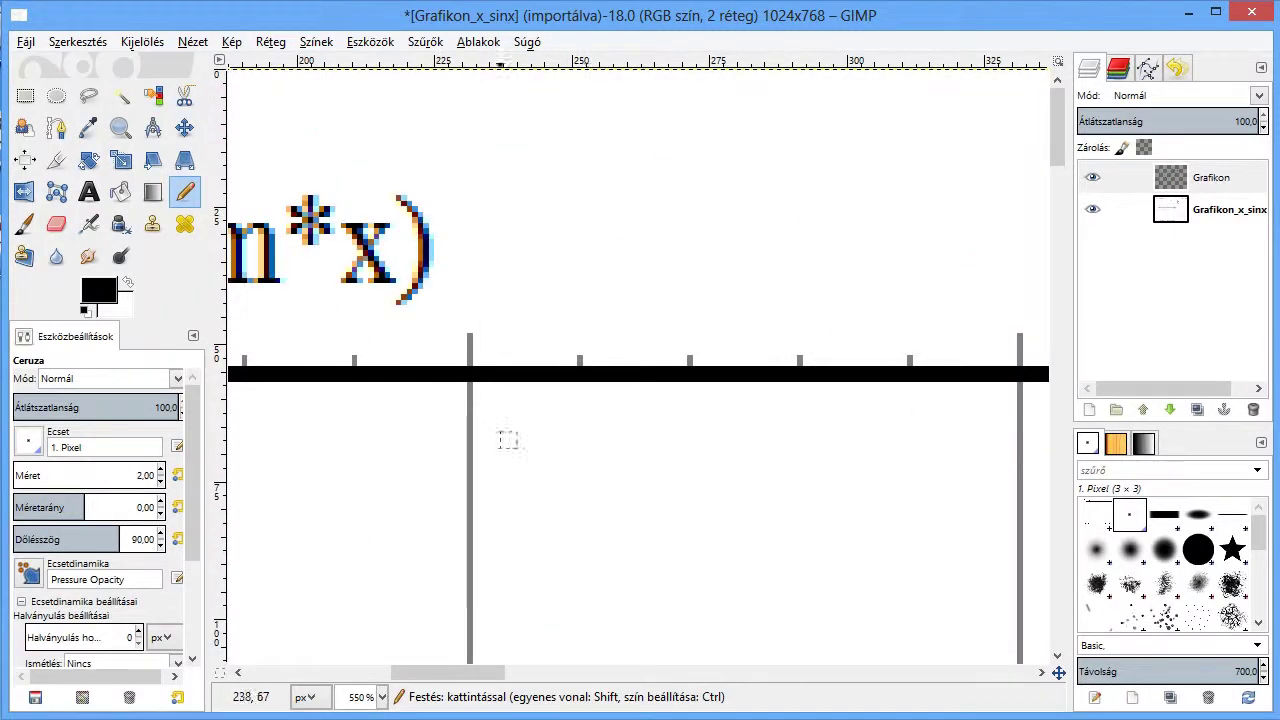
pyautogui.keyDown('shift'); pyautogui.click(470, 375); pyautogui.keyUp('shift')
# Bring the whole plot into view and switch the pencil to the '2. Block 01' brush.
pyautogui.scroll(-6, 517, 428)
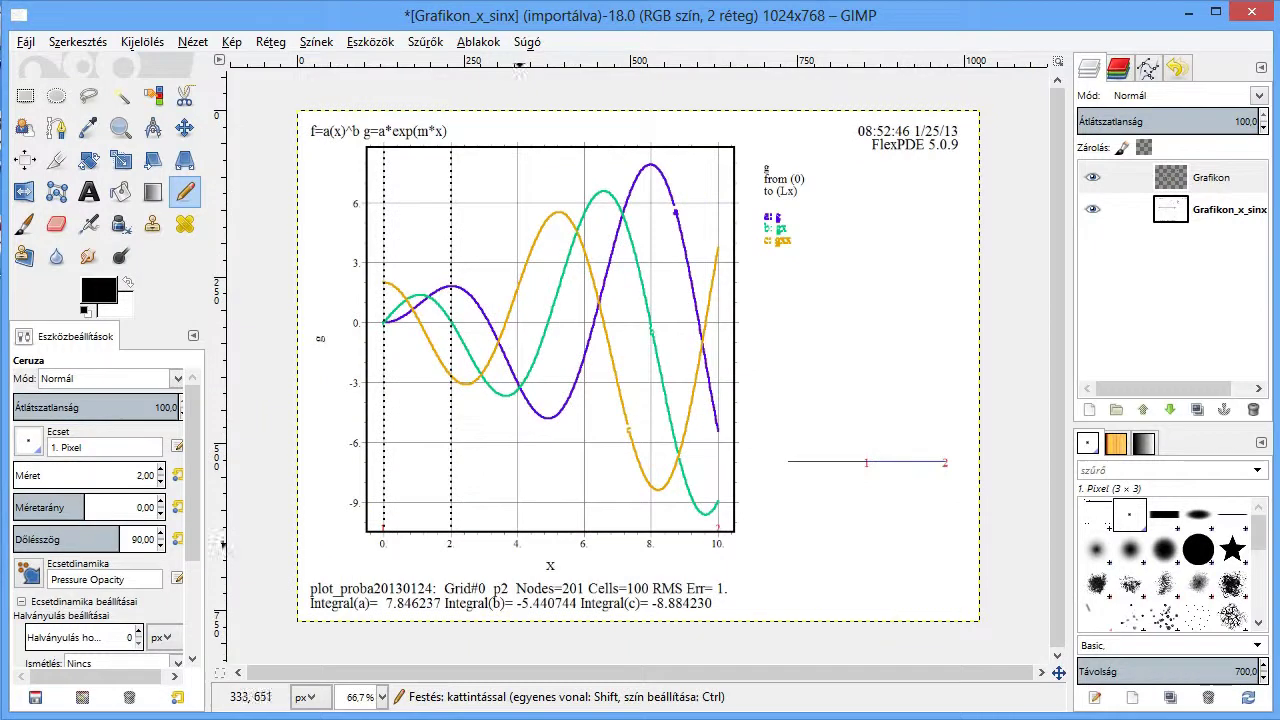
pyautogui.scroll(2, 516, 552)
pyautogui.scroll(4, 516, 530)
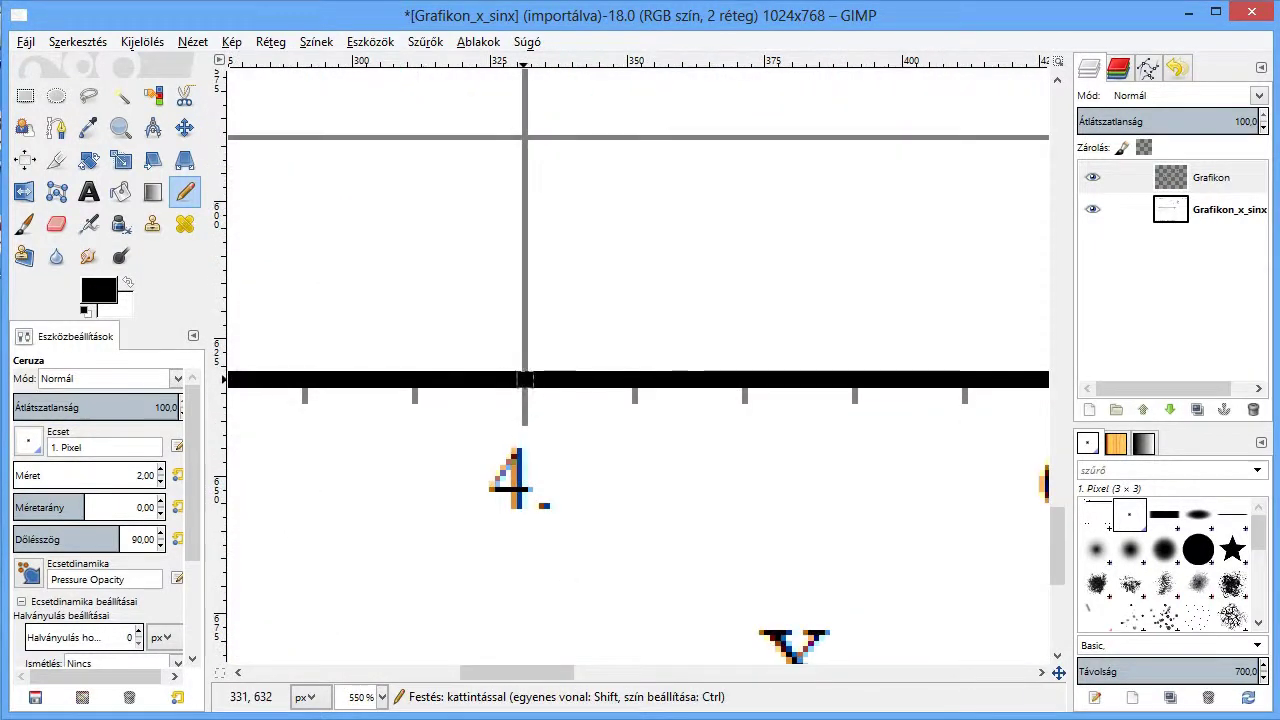
pyautogui.scroll(5, 569, 526)
pyautogui.scroll(5, 569, 526)
pyautogui.scroll(5, 550, 480)
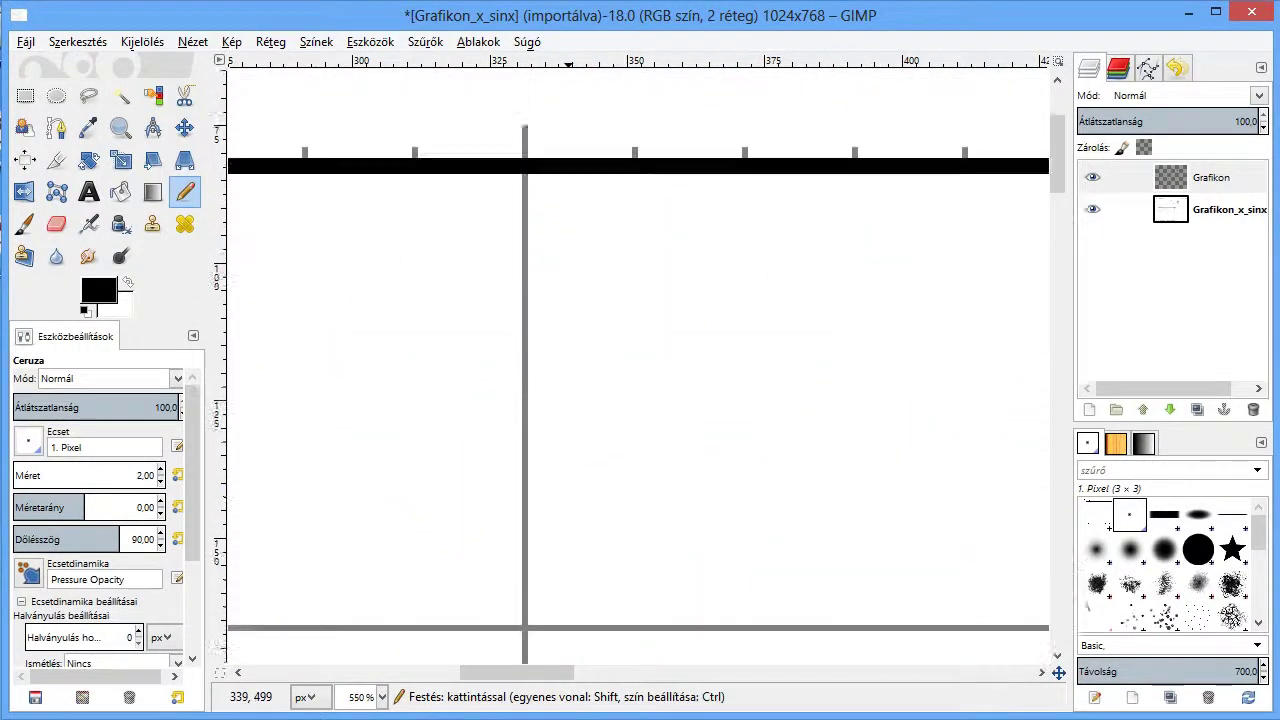
pyautogui.scroll(3, 536, 400)
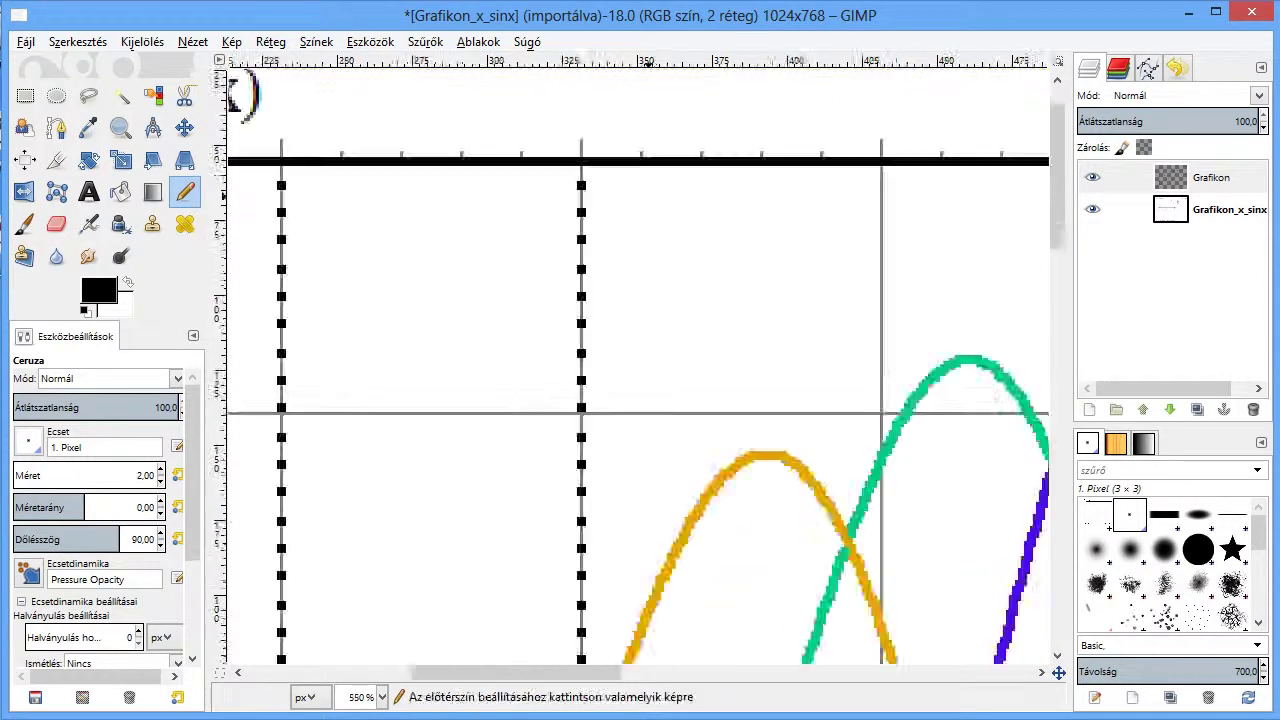
pyautogui.scroll(-2, 645, 435)
pyautogui.scroll(-2, 660, 450)
pyautogui.scroll(-1, 700, 490)
pyautogui.moveTo(688, 491); pyautogui.dragTo(689, 188)
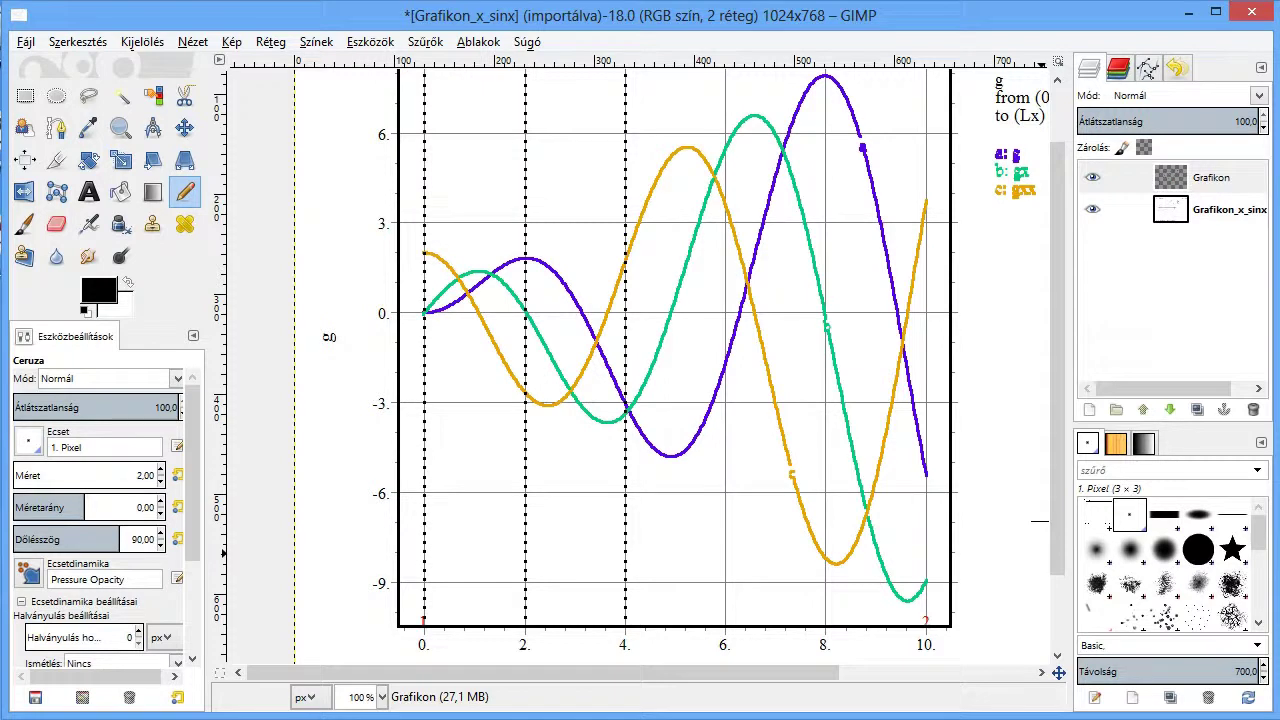
pyautogui.click(1164, 514)
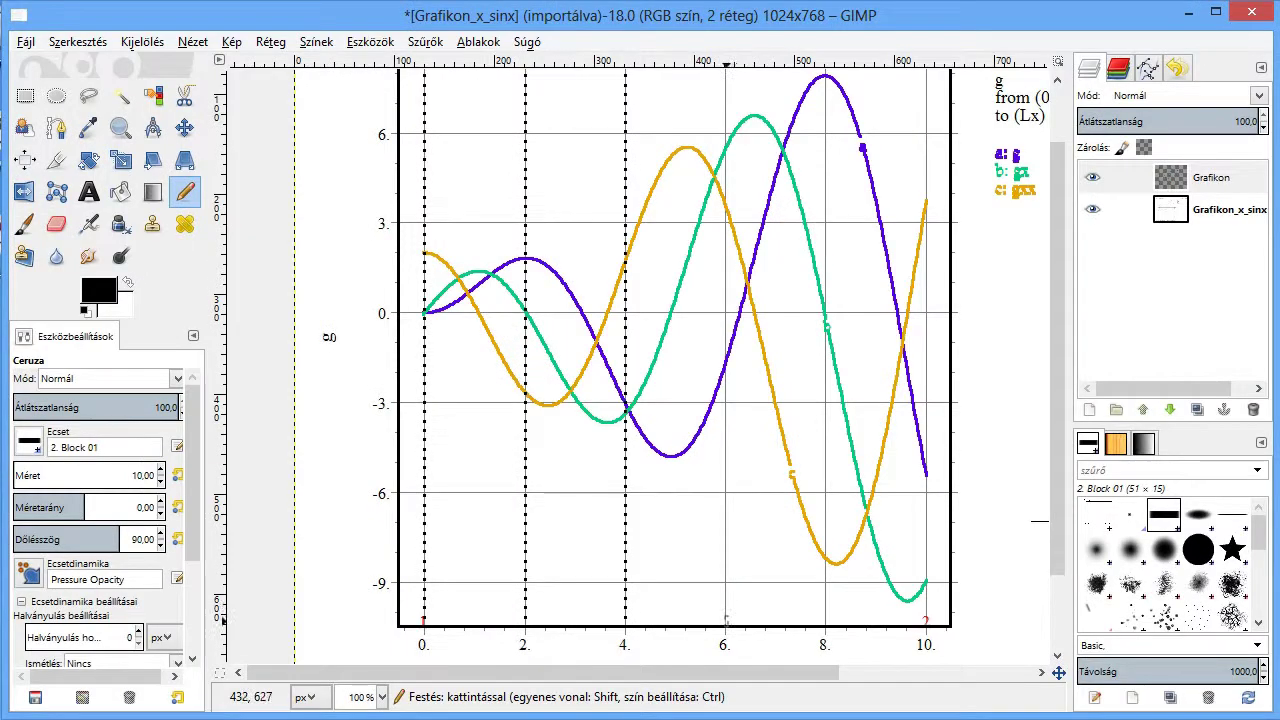
# Paint a black Block 01 mark on the x-axis 6 tick.
pyautogui.scroll(1, 725, 618)
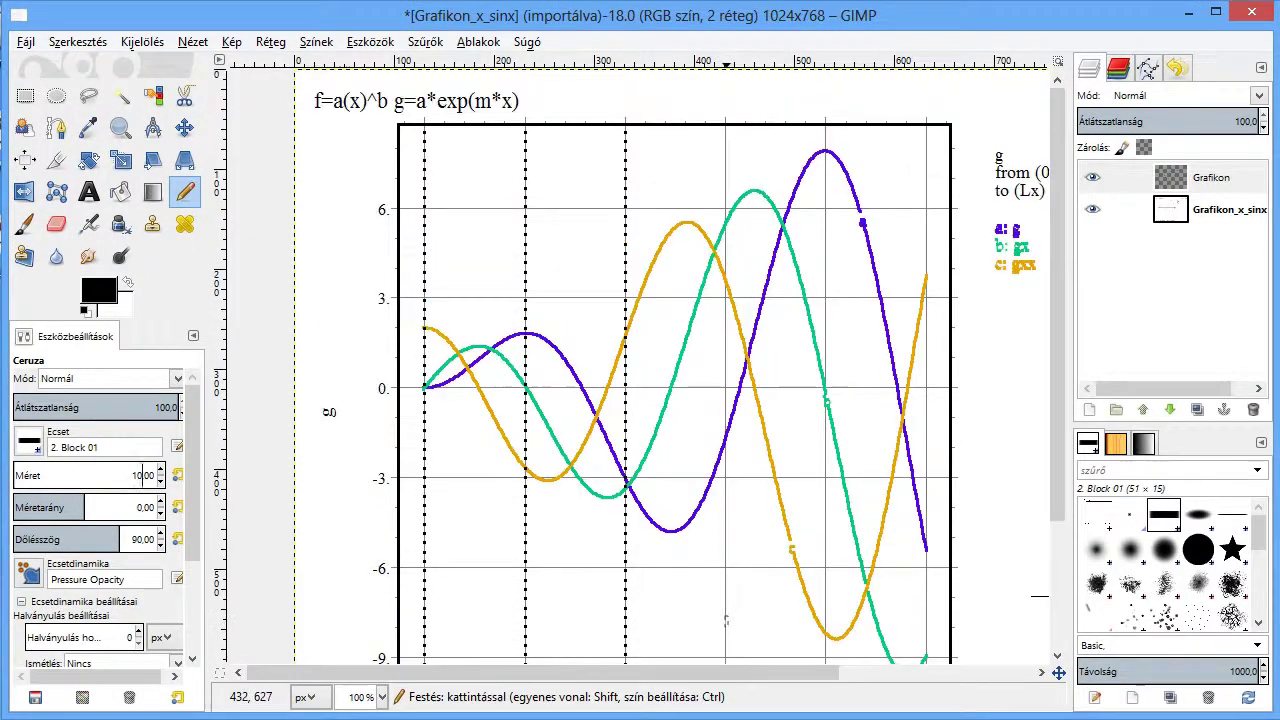
pyautogui.scroll(-2, 725, 618)
pyautogui.scroll(3, 726, 600)
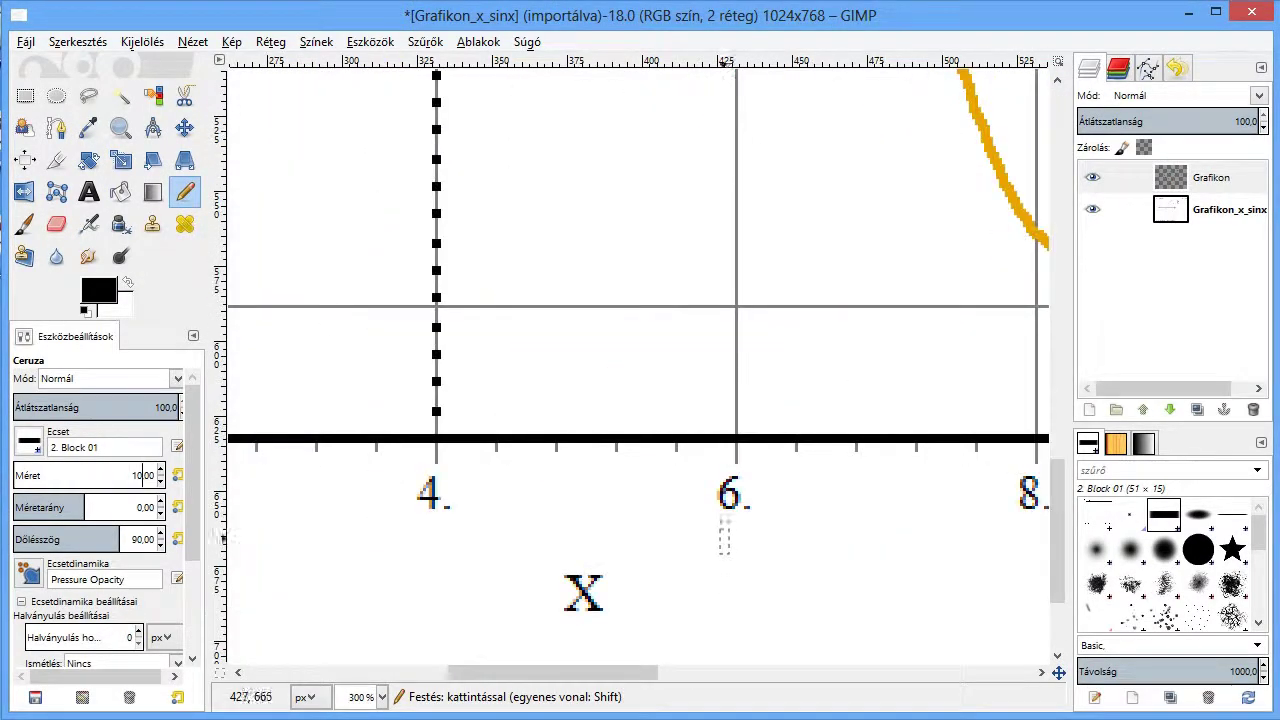
pyautogui.scroll(3, 740, 400)
pyautogui.moveTo(767, 213); pyautogui.dragTo(768, 243)
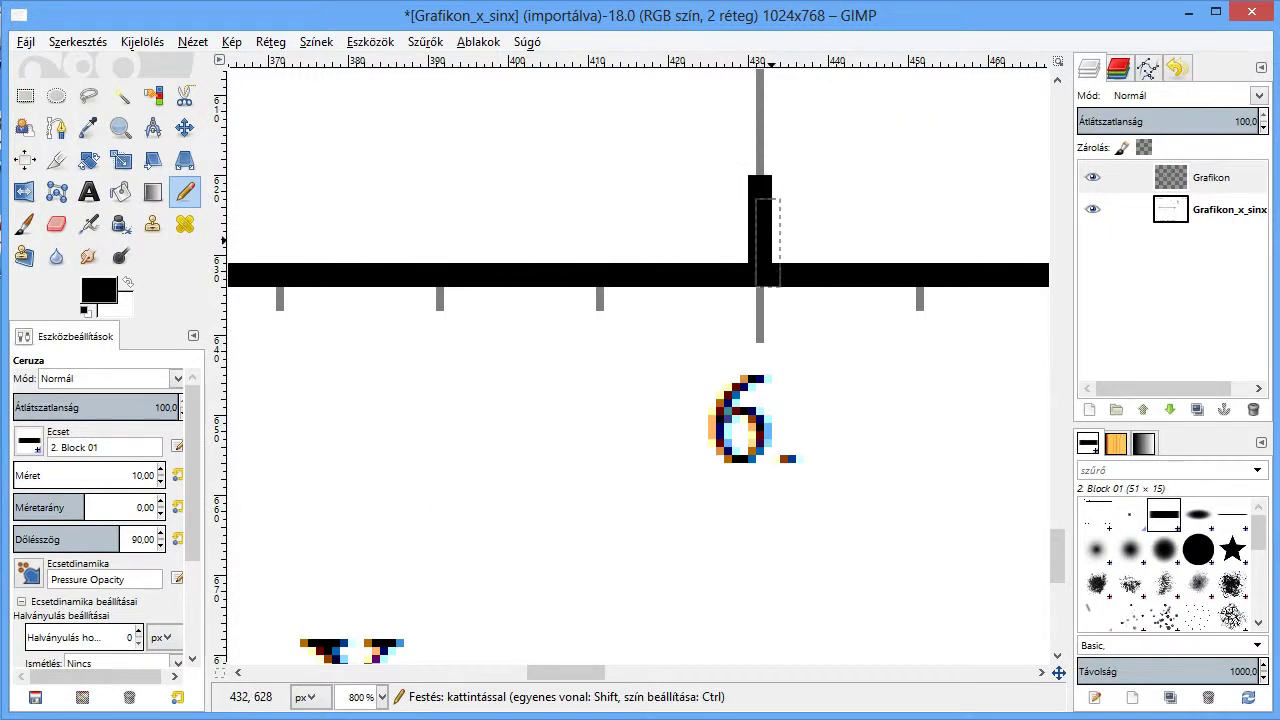
# Draw a bold dashed vertical guide up from the 6 tick along the x = 6 gridline.
pyautogui.scroll(-4, 808, 339)
pyautogui.scroll(5, 808, 336)
pyautogui.scroll(5, 808, 336)
pyautogui.scroll(5, 808, 343)
pyautogui.scroll(5, 808, 500)
pyautogui.scroll(20, 808, 480)
pyautogui.scroll(2, 804, 360)
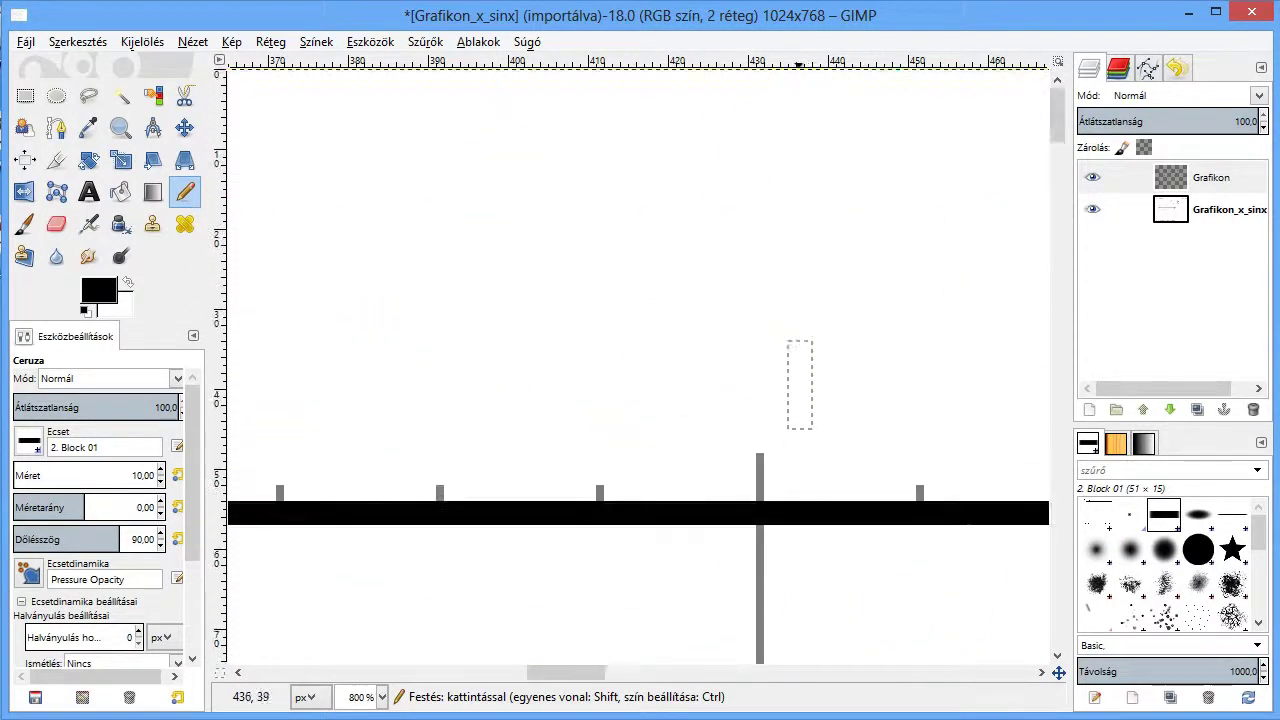
pyautogui.scroll(-1, 800, 390)
pyautogui.keyDown('shift'); pyautogui.click(760, 405); pyautogui.keyUp('shift')
pyautogui.scroll(-3, 803, 420)
pyautogui.scroll(-3, 803, 420)
pyautogui.scroll(-1, 803, 420)
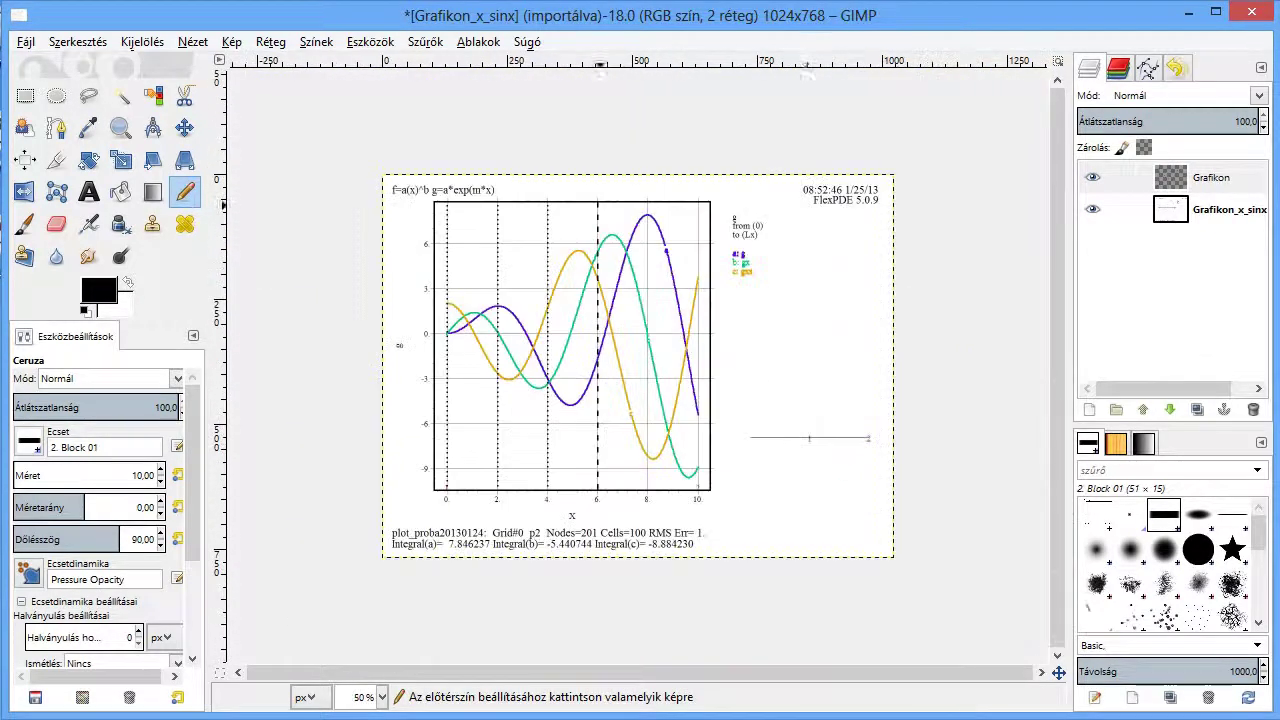
pyautogui.scroll(1, 612, 430)
# Zoom in on the −6 grid line and start the guide at the plot's left frame with the Pencil.
pyautogui.scroll(1, 612, 430)
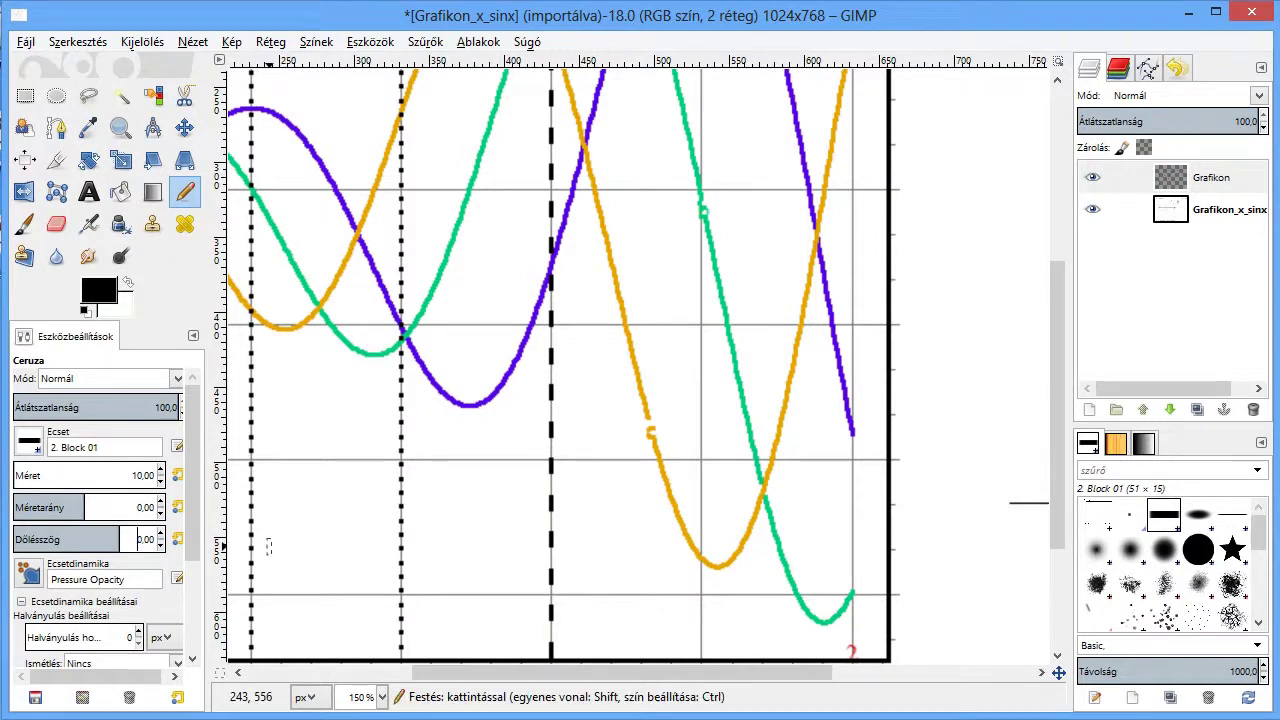
pyautogui.moveTo(620, 672); pyautogui.dragTo(522, 672)
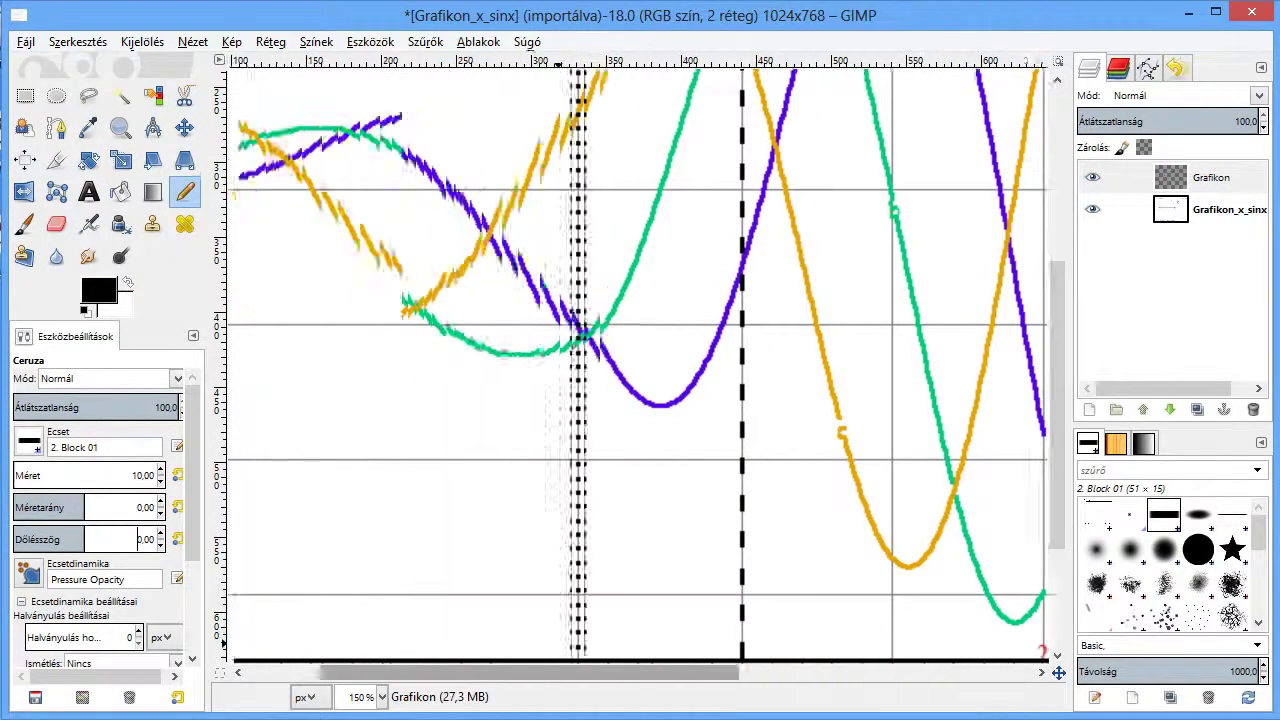
pyautogui.scroll(5, 293, 488)
pyautogui.scroll(-4, 293, 488)
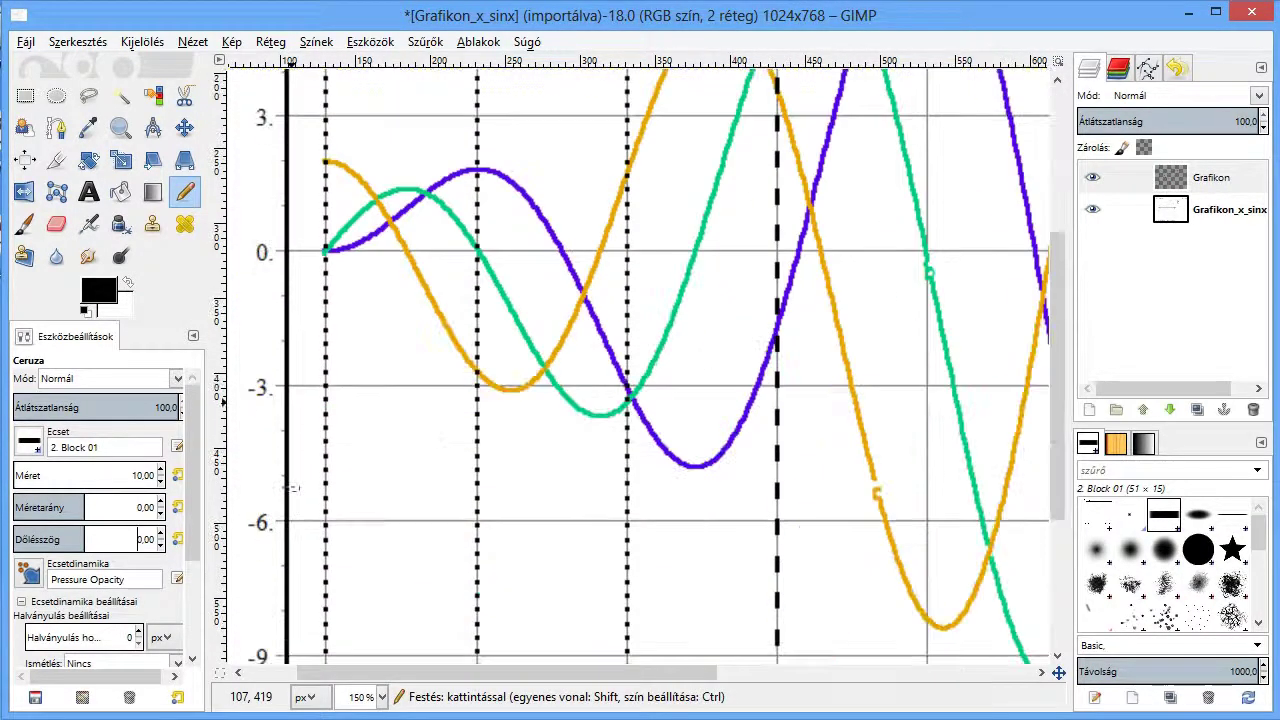
pyautogui.scroll(2, 290, 519)
pyautogui.scroll(5, 290, 519)
pyautogui.click(401, 411)
# Extend the dashed black guide along the −6 grid line across the plot.
pyautogui.scroll(-3, 448, 452)
pyautogui.scroll(3, 448, 452)
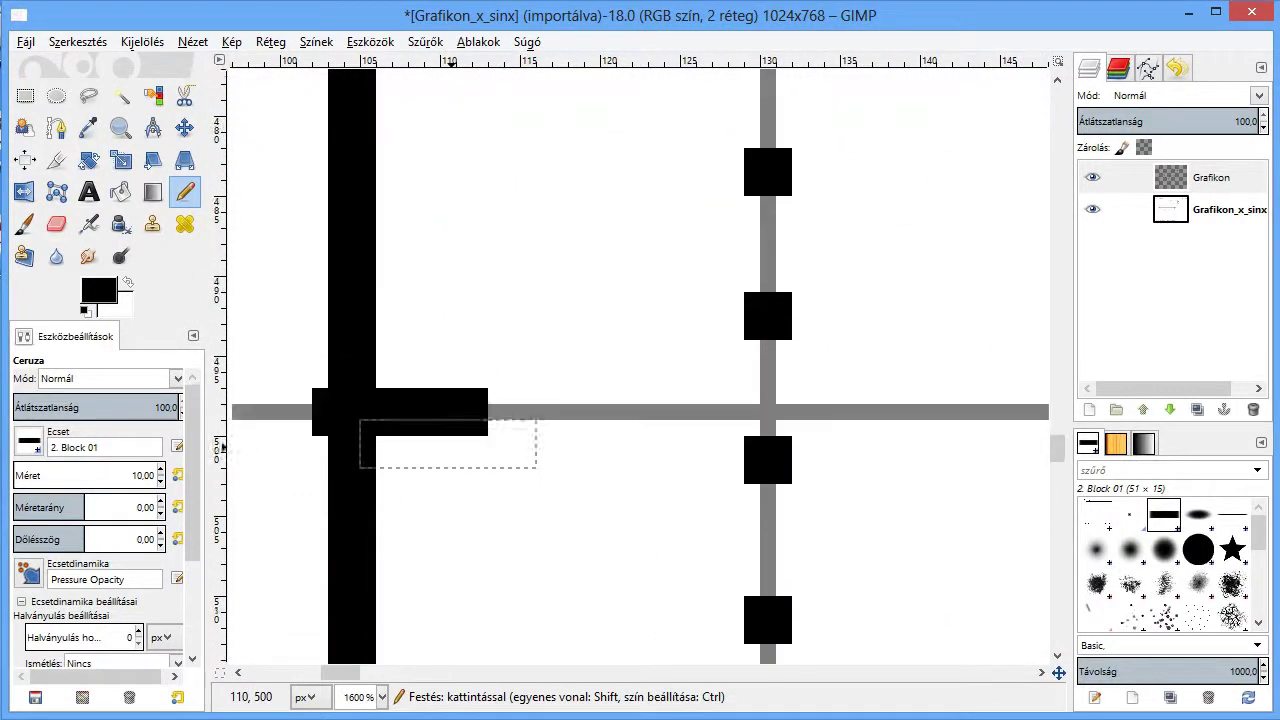
pyautogui.moveTo(340, 672); pyautogui.dragTo(565, 672)
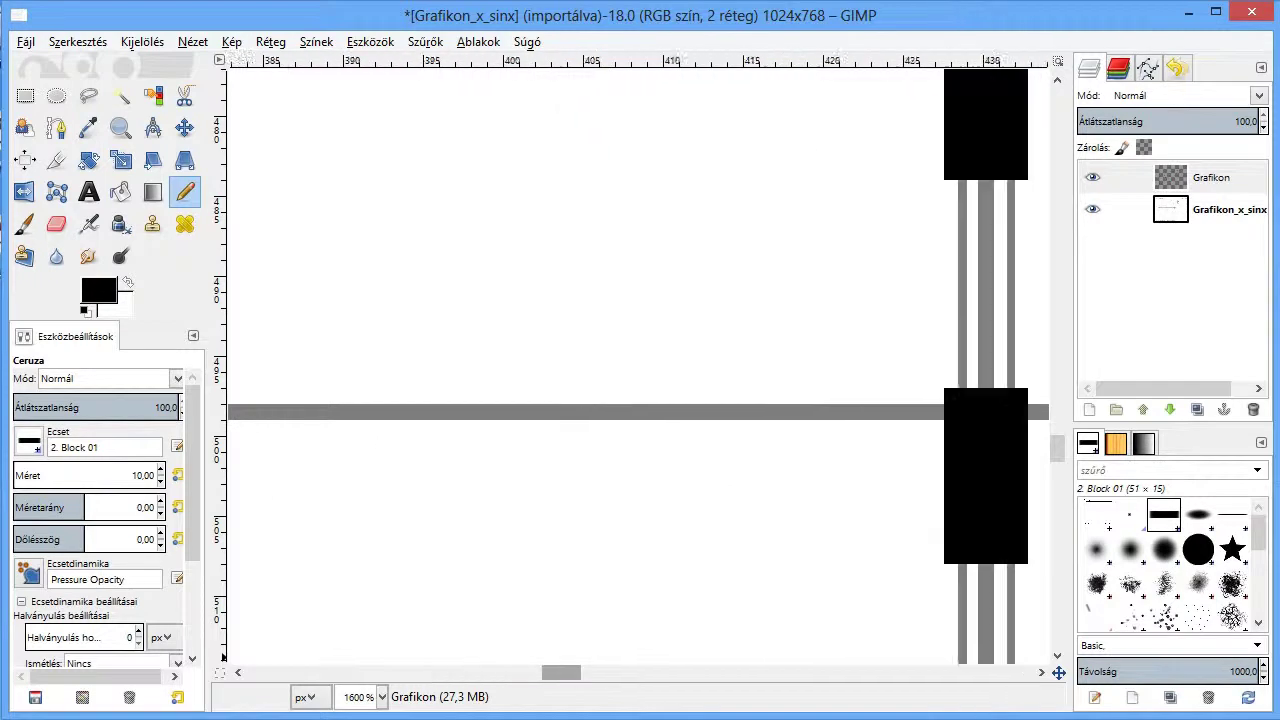
pyautogui.scroll(-2, 550, 600)
pyautogui.scroll(-1, 910, 548)
pyautogui.scroll(-1, 910, 548)
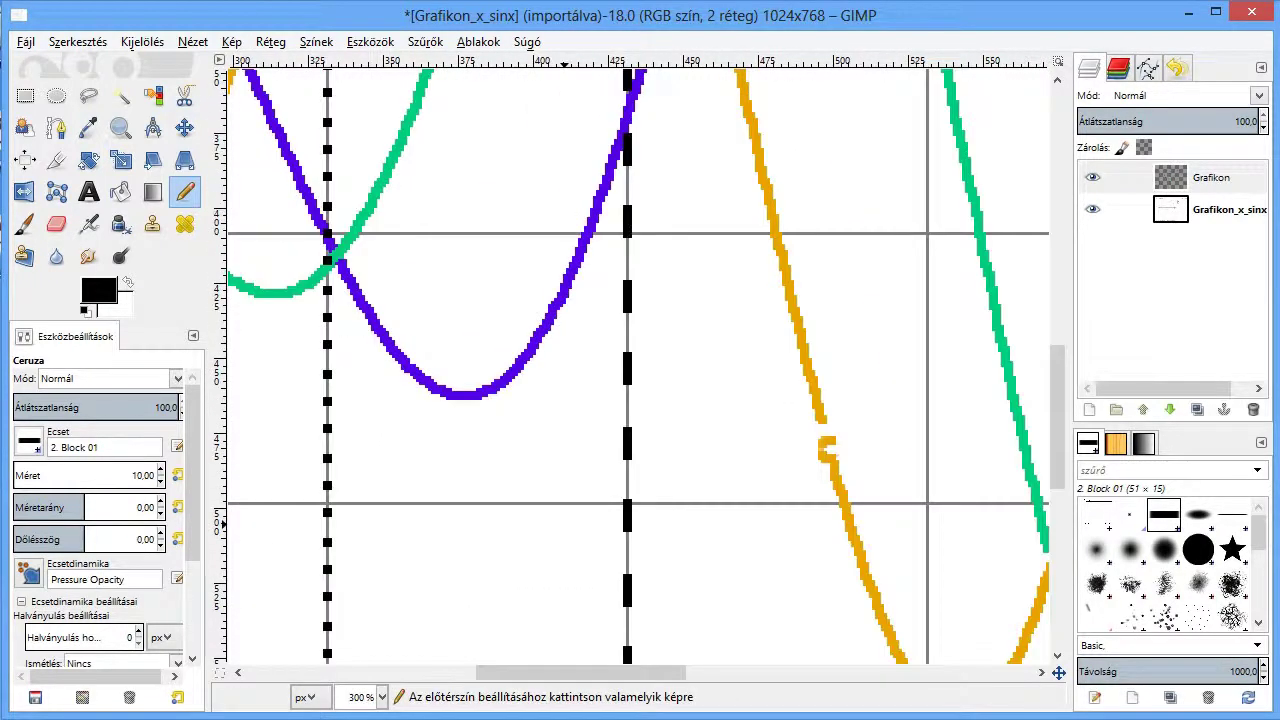
pyautogui.scroll(-2, 910, 548)
pyautogui.scroll(2, 908, 548)
pyautogui.scroll(2, 890, 470)
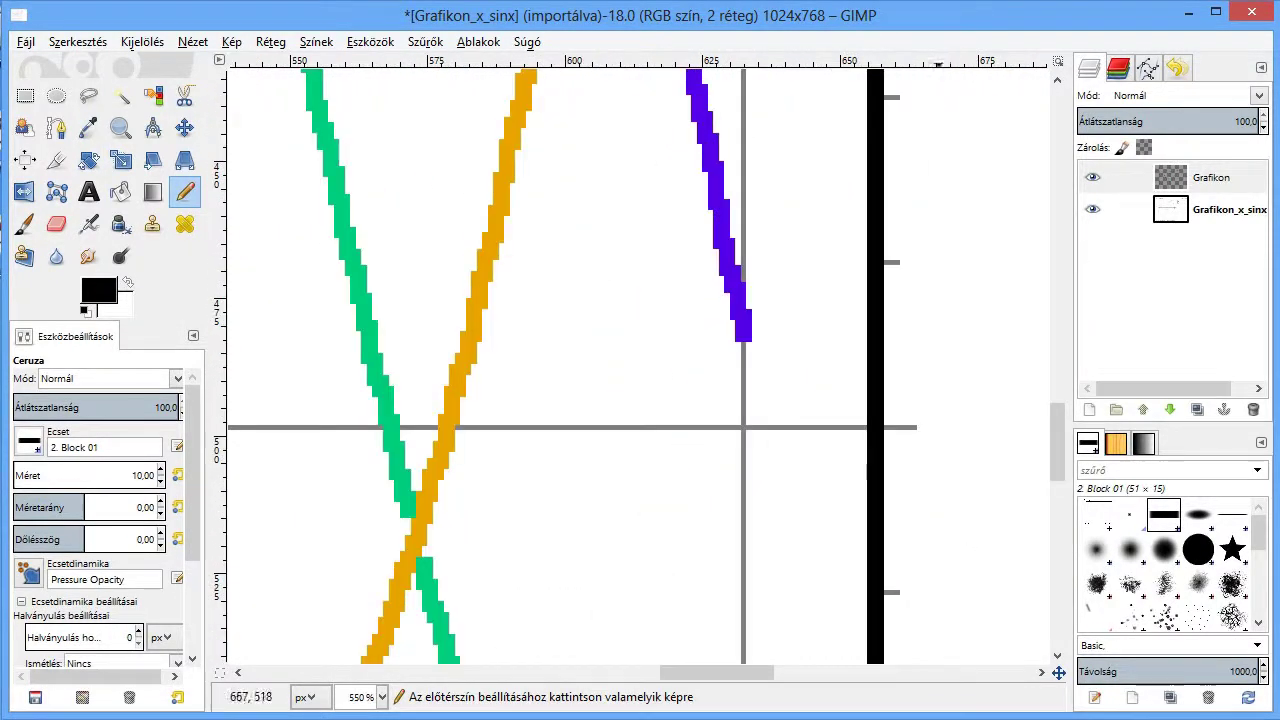
pyautogui.keyDown('shift'); pyautogui.click(876, 428); pyautogui.keyUp('shift')
pyautogui.scroll(-3, 782, 325)
pyautogui.scroll(3, 782, 473)
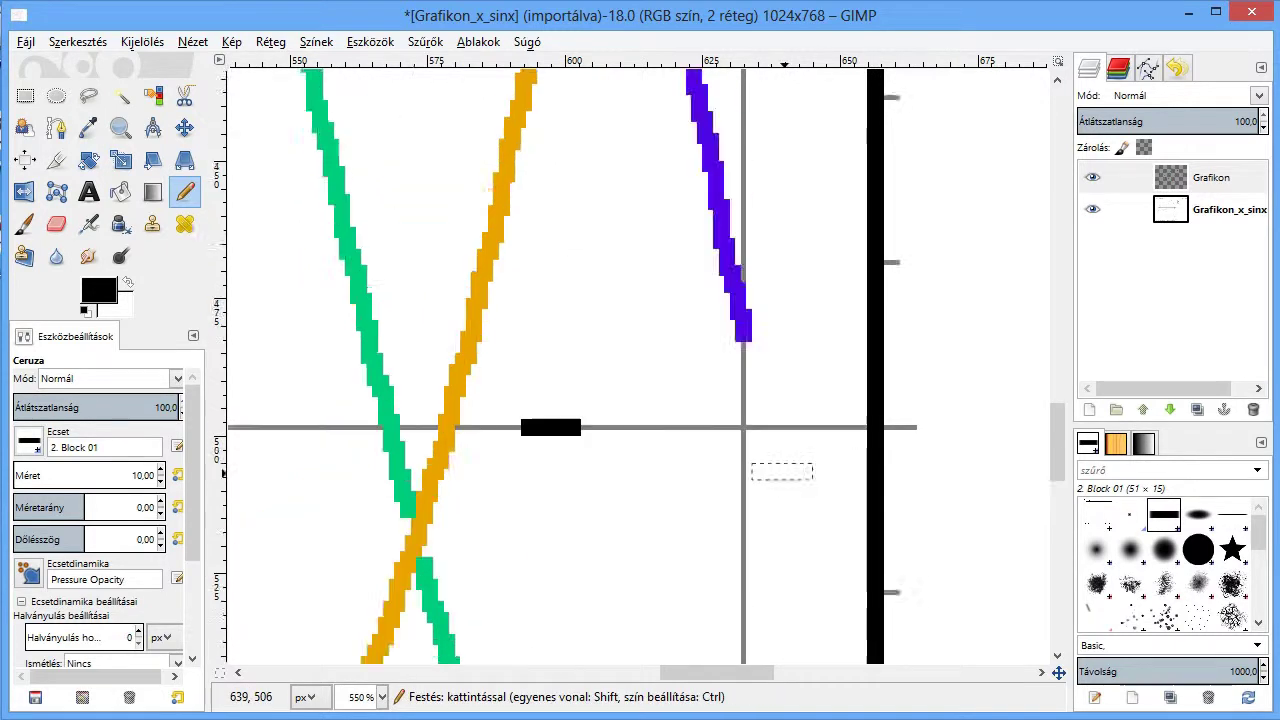
pyautogui.hscroll(-5, 637, 482)
pyautogui.scroll(-3, 637, 482)
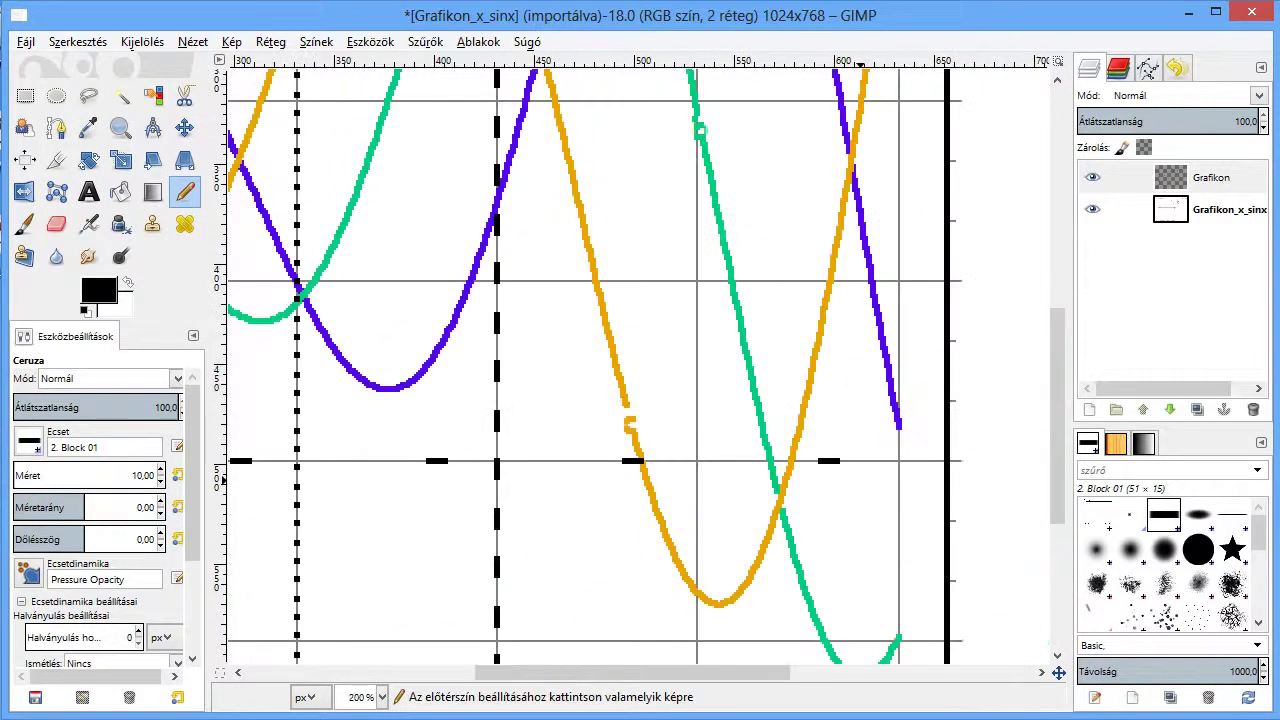
pyautogui.scroll(-3, 637, 482)
pyautogui.scroll(1, 632, 480)
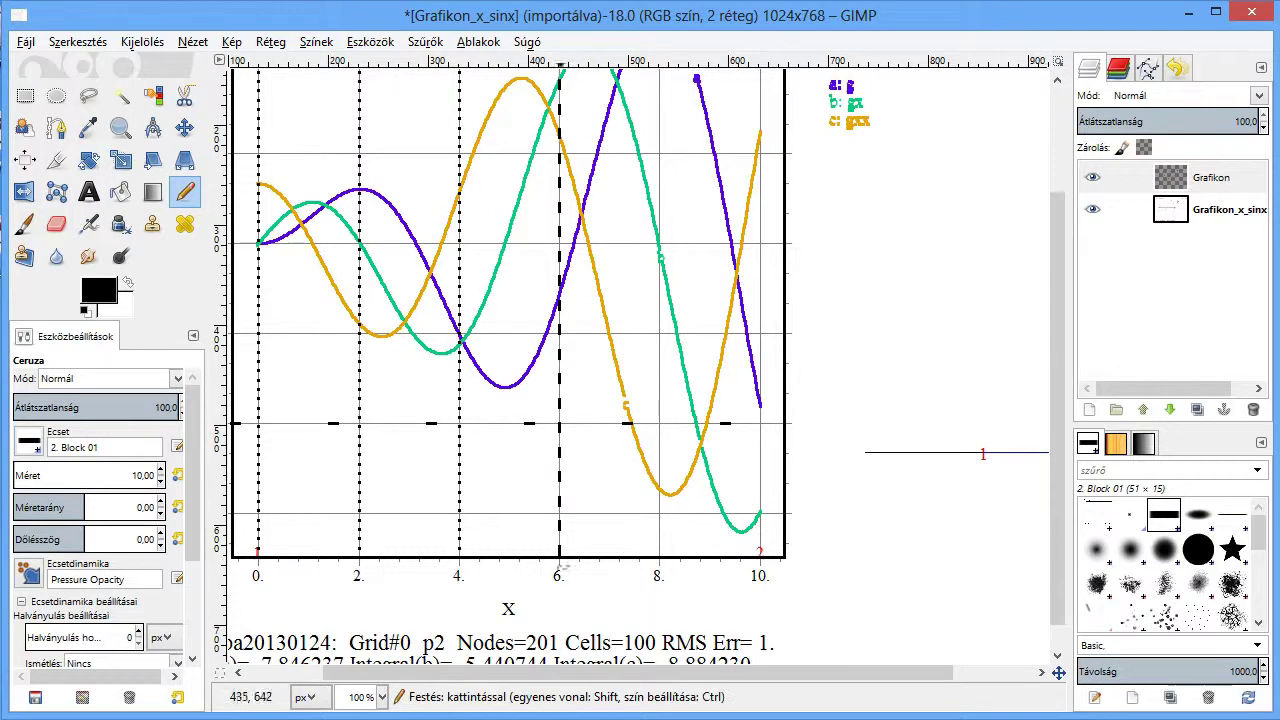
pyautogui.moveTo(625, 672); pyautogui.dragTo(585, 672)
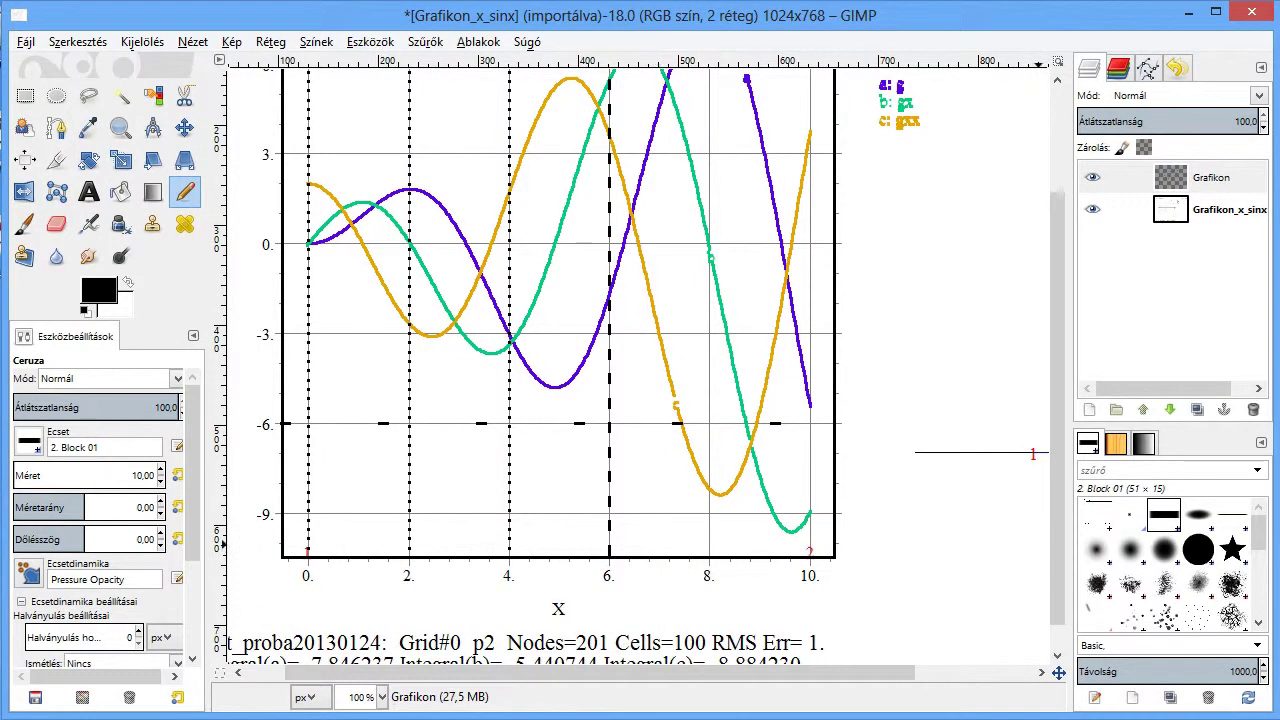
pyautogui.scroll(1, 640, 368)
pyautogui.scroll(1, 640, 368)
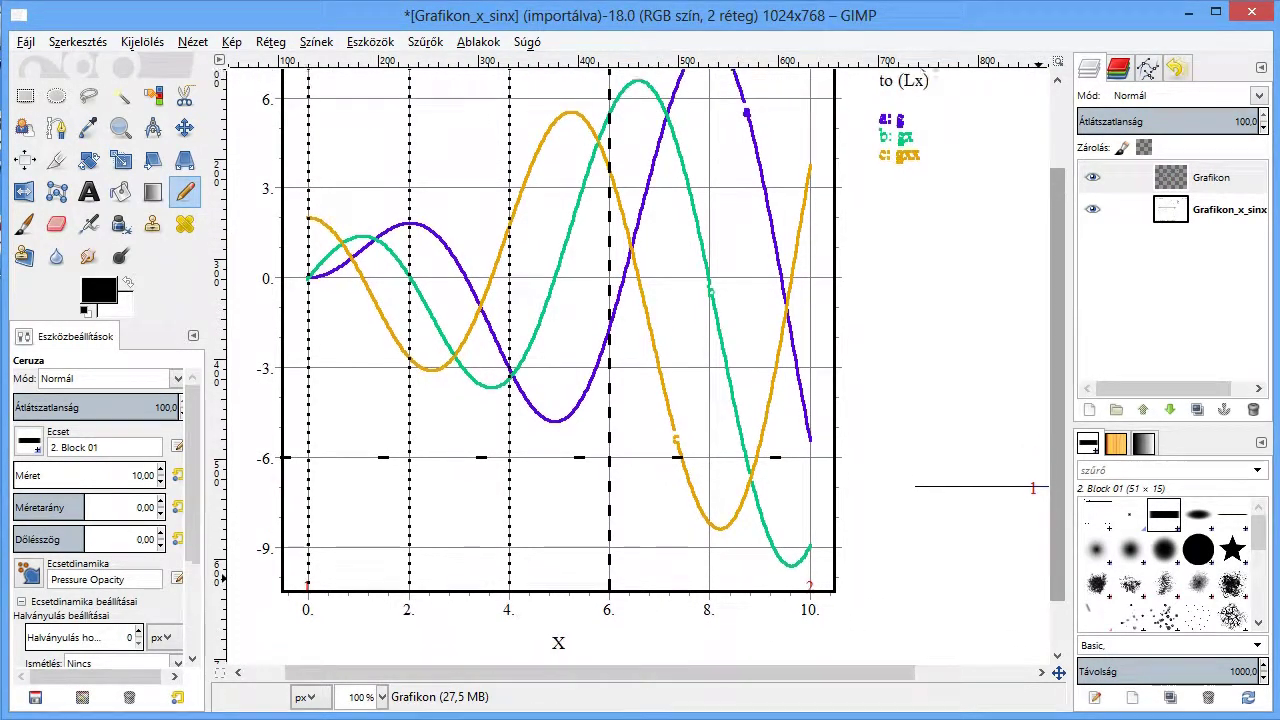
pyautogui.scroll(1, 640, 368)
pyautogui.scroll(1, 640, 368)
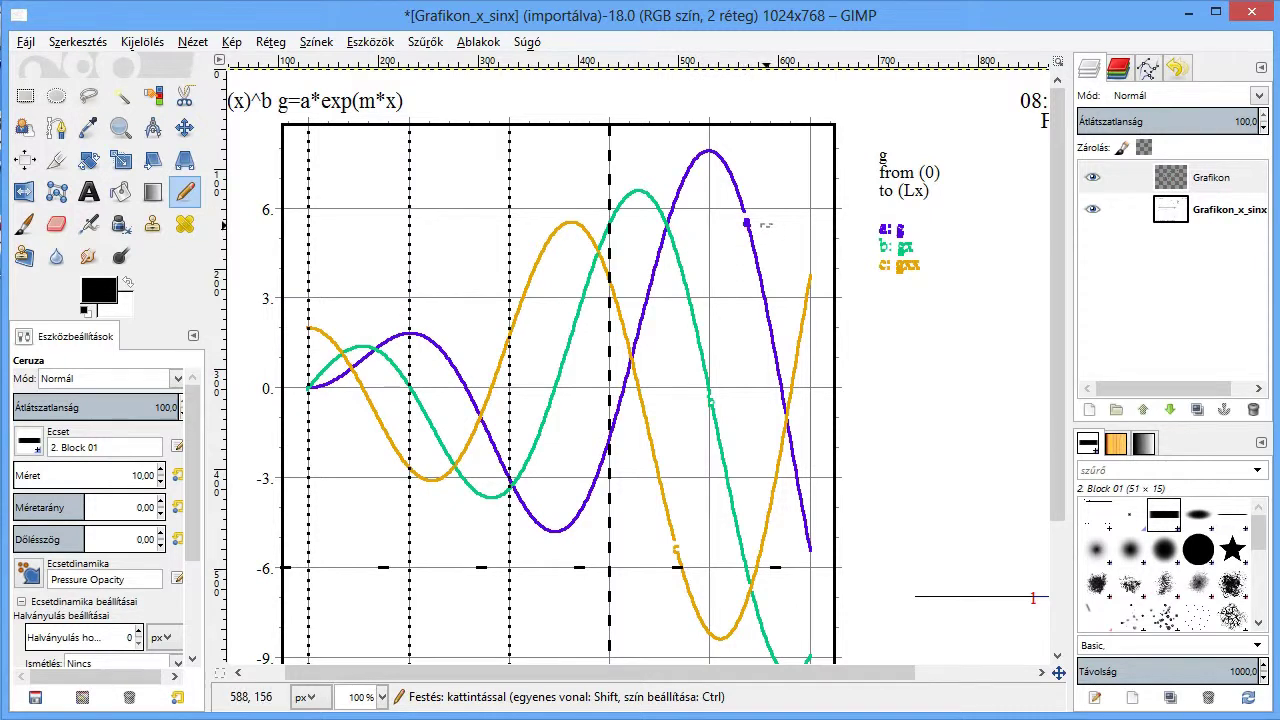
# Zoom in on the purple curve and set the Eraser to the '1. Pixel' brush.
pyautogui.keyDown('ctrl'); pyautogui.scroll(4, 750, 235); pyautogui.keyUp('ctrl')
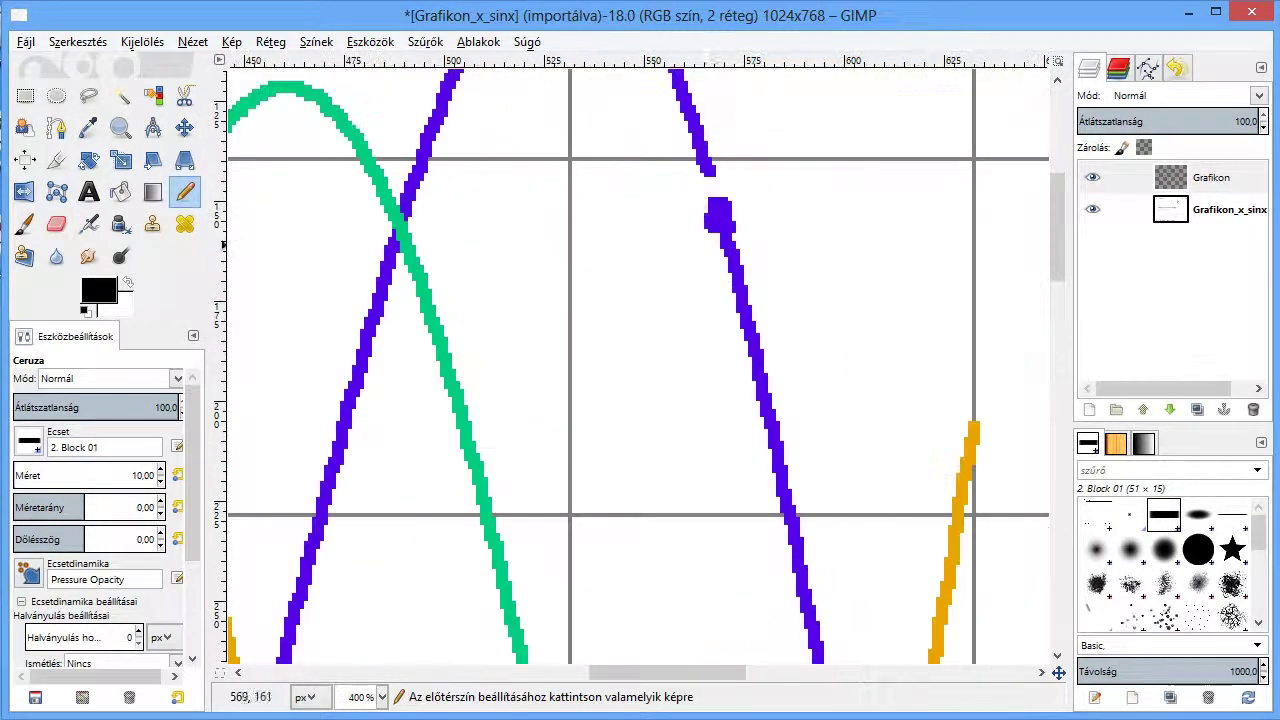
pyautogui.keyDown('ctrl'); pyautogui.scroll(2, 728, 78); pyautogui.keyUp('ctrl')
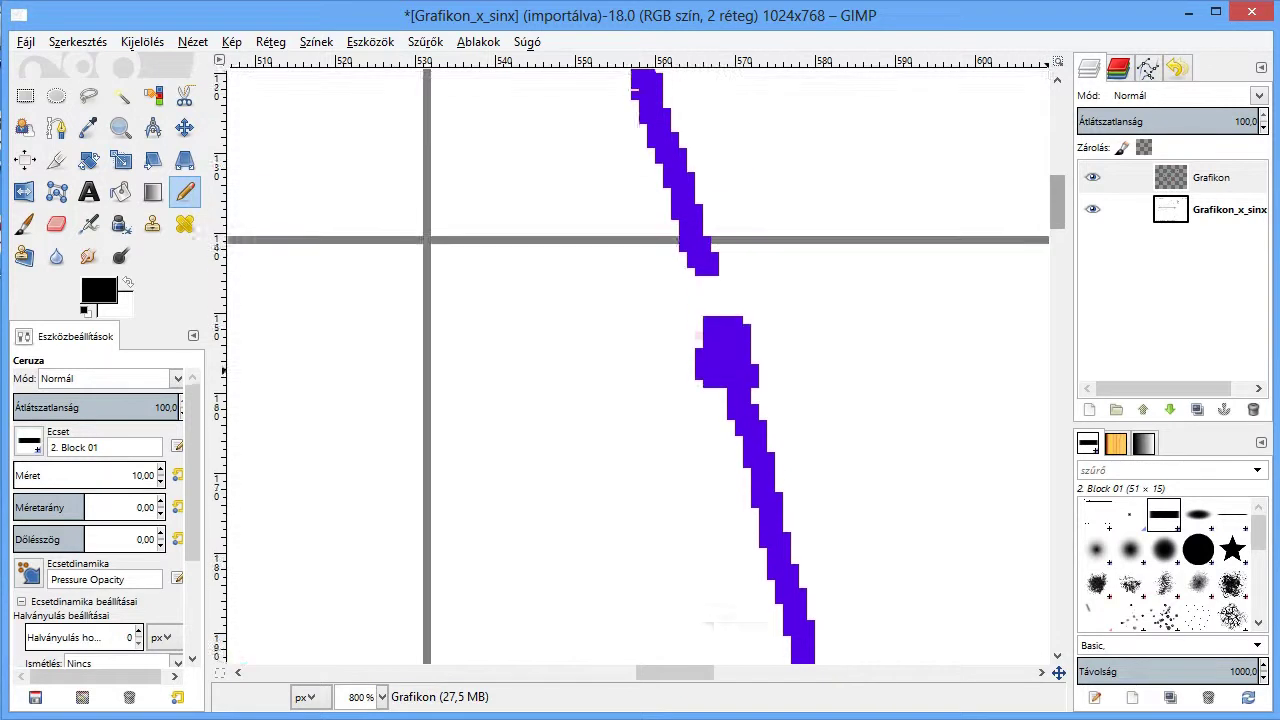
pyautogui.scroll(1, 628, 300)
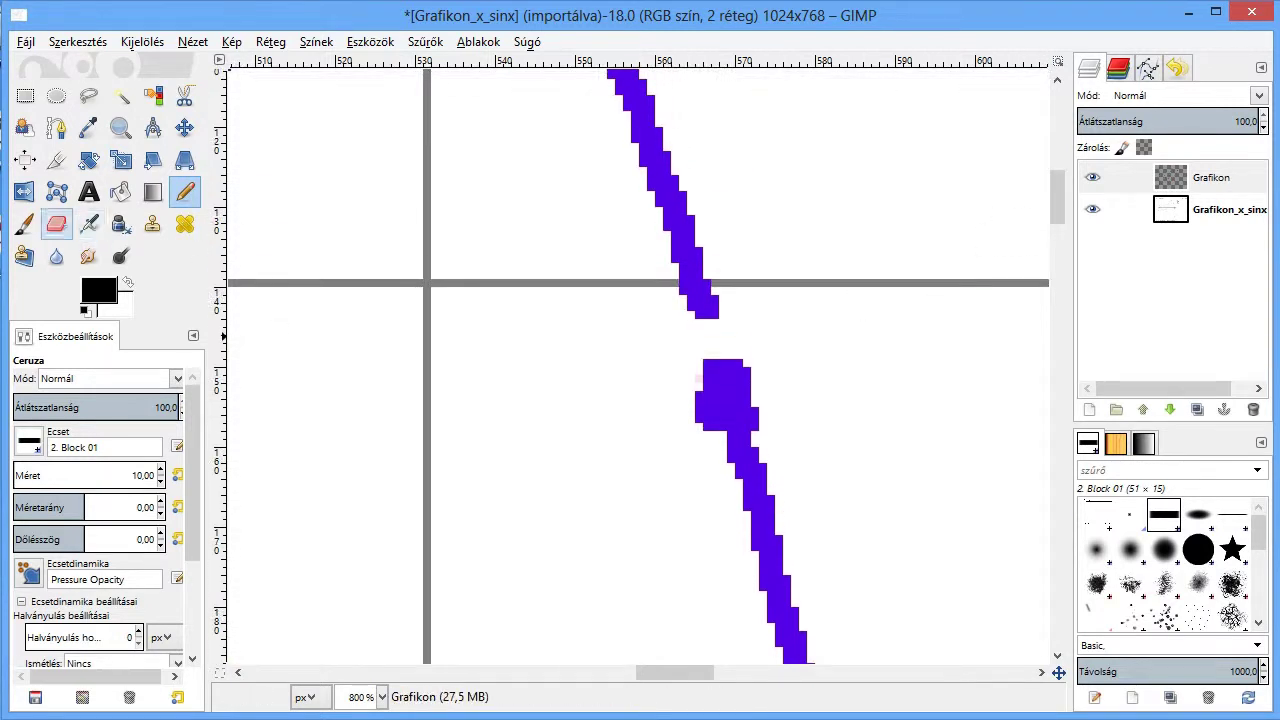
pyautogui.click(56, 224)
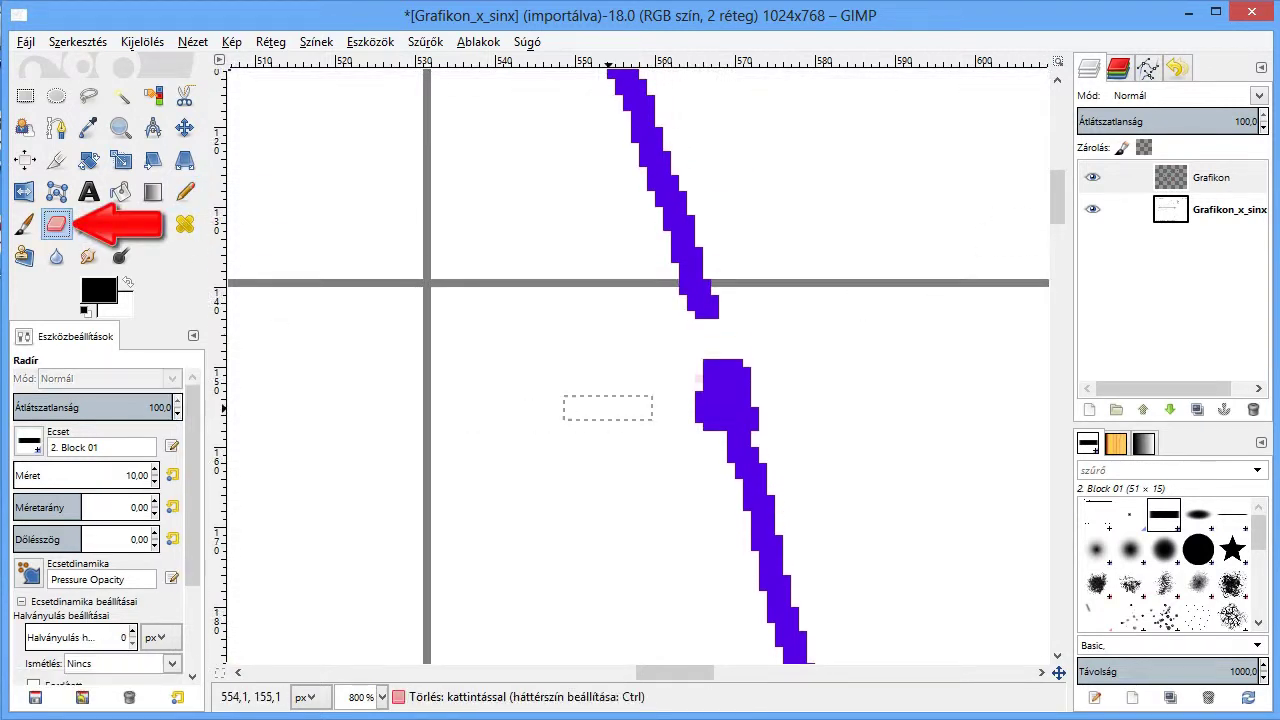
pyautogui.click(29, 440)
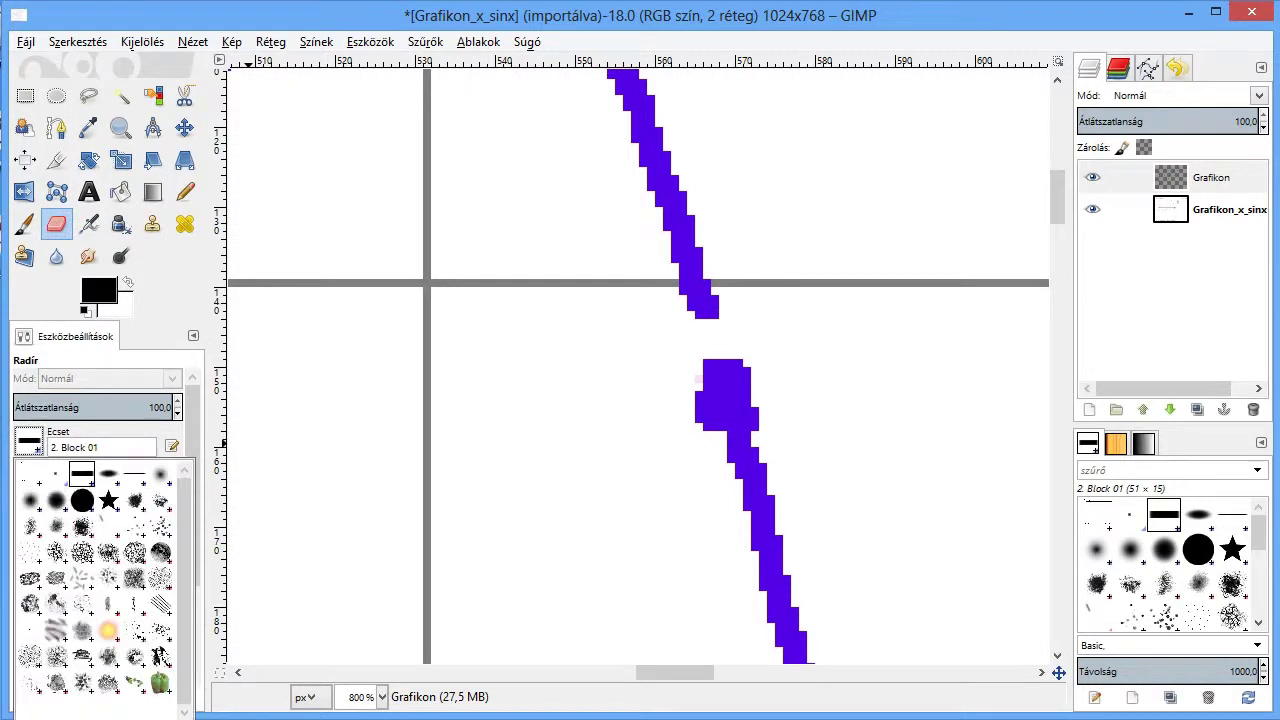
pyautogui.click(55, 473)
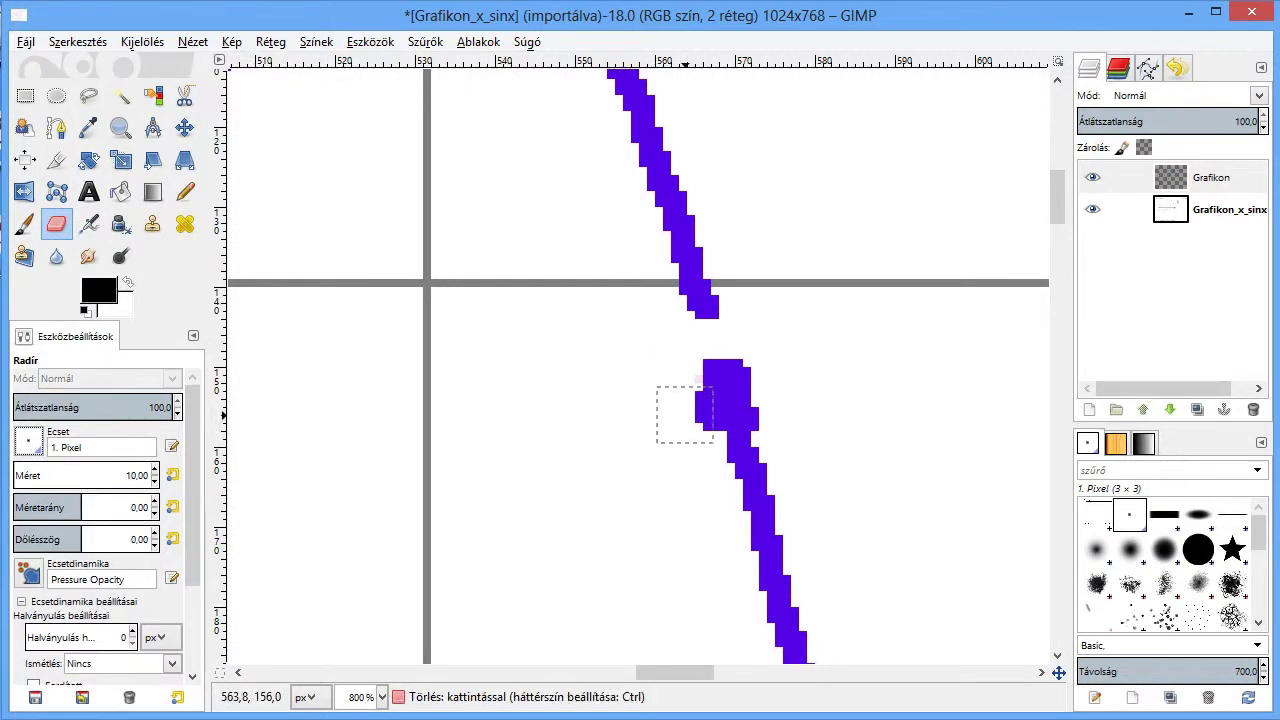
# Erase the stray bump beside the gap in the purple curve.
pyautogui.moveTo(685, 414); pyautogui.dragTo(690, 434)
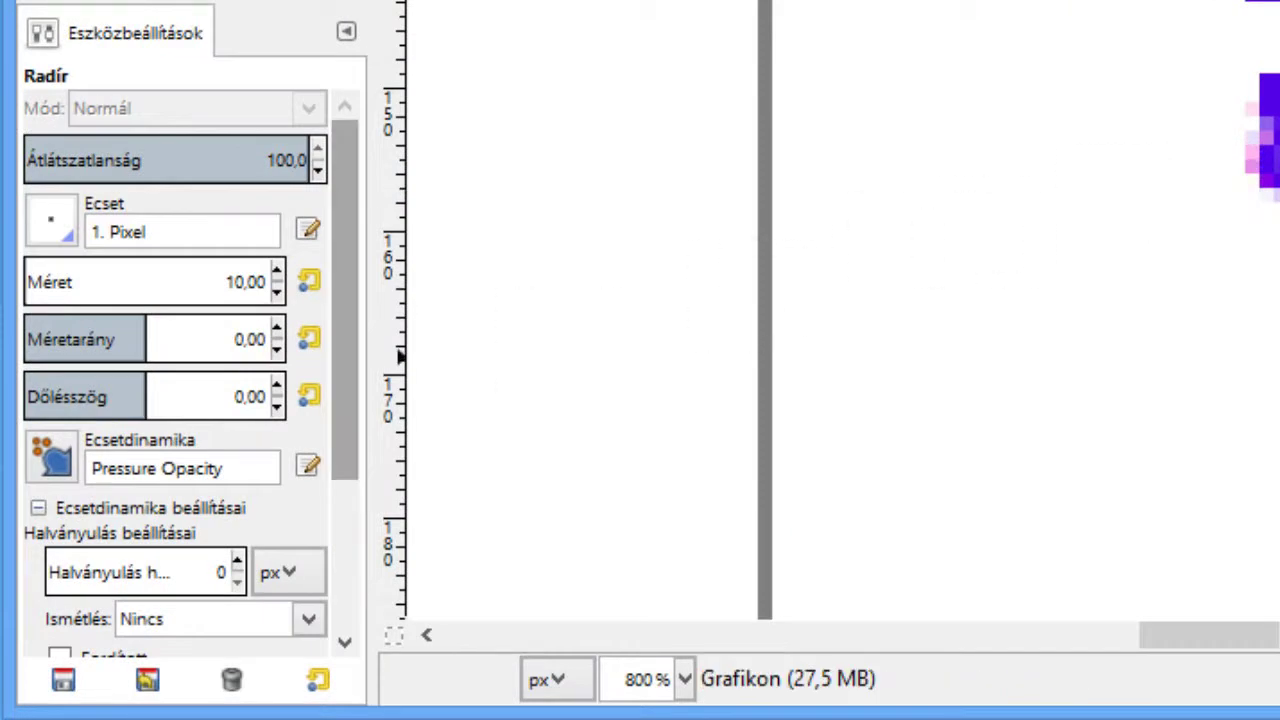
pyautogui.scroll(-1, 175, 370)
pyautogui.scroll(-3, 175, 370)
pyautogui.scroll(-1, 175, 370)
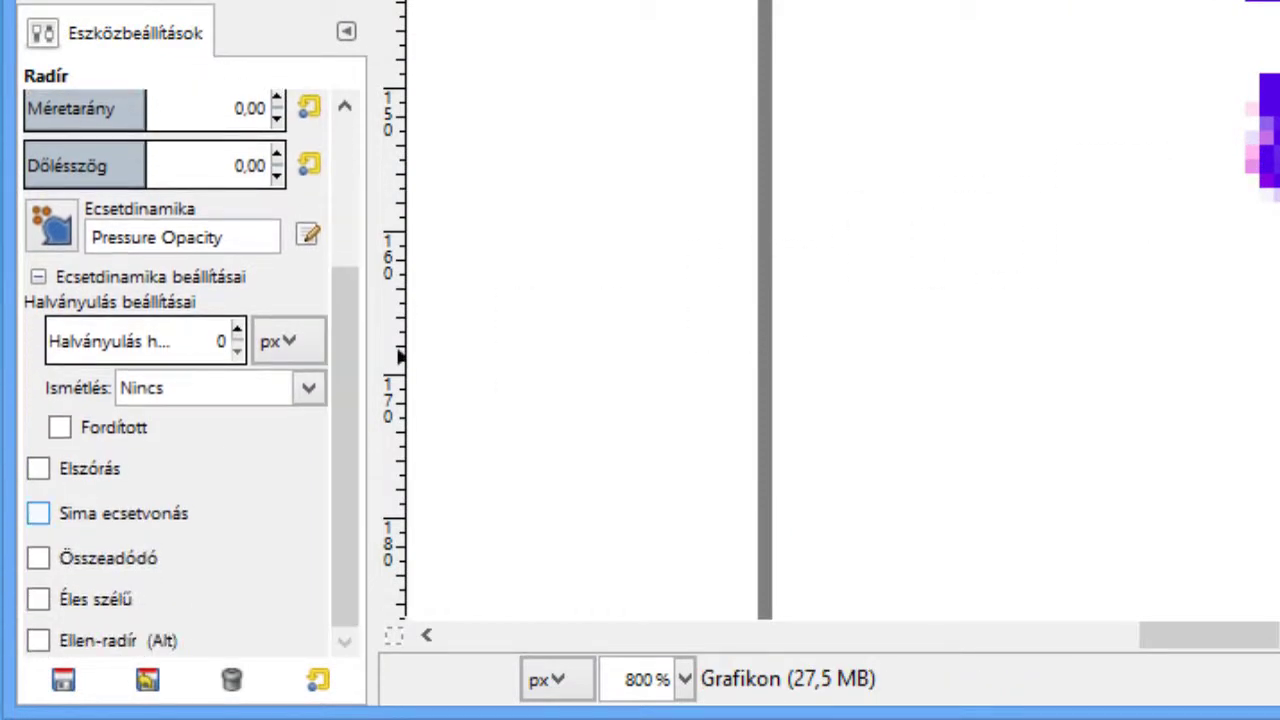
# Enable hard edges, erase leftover purple specks, and hide the Grafikon_x_sinx layer.
pyautogui.click(38, 599)
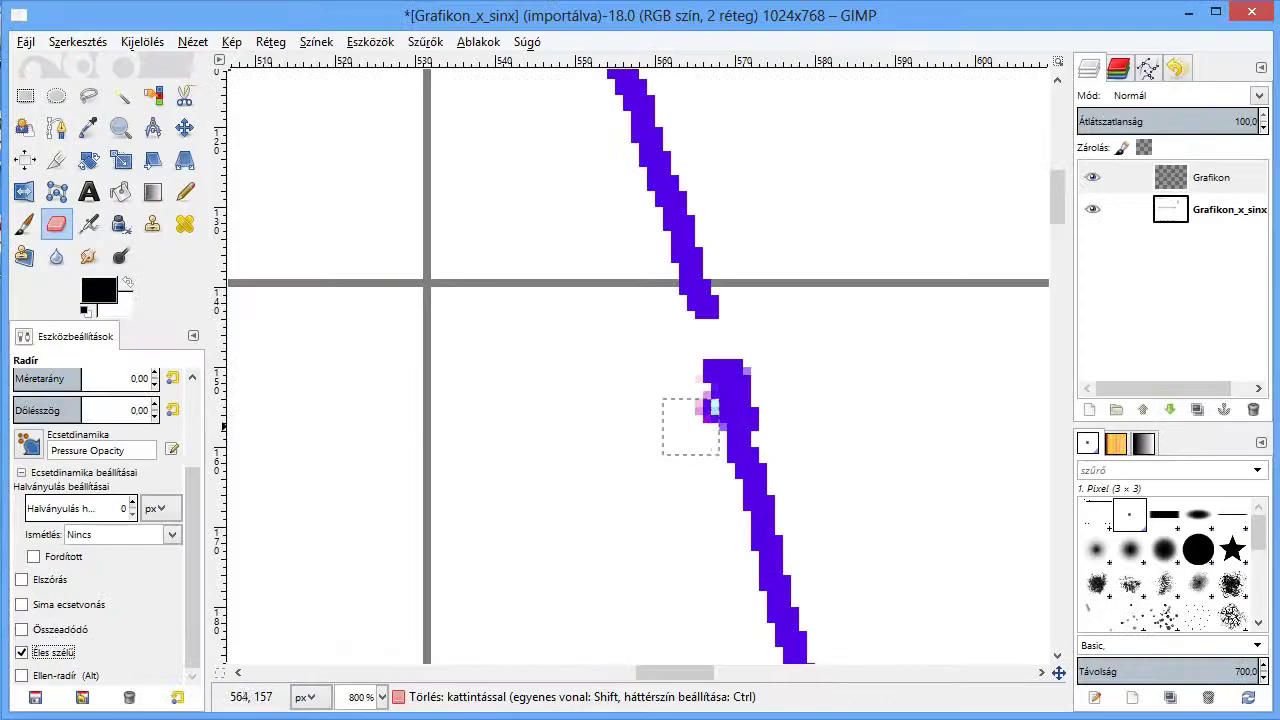
pyautogui.moveTo(686, 421); pyautogui.dragTo(683, 418)
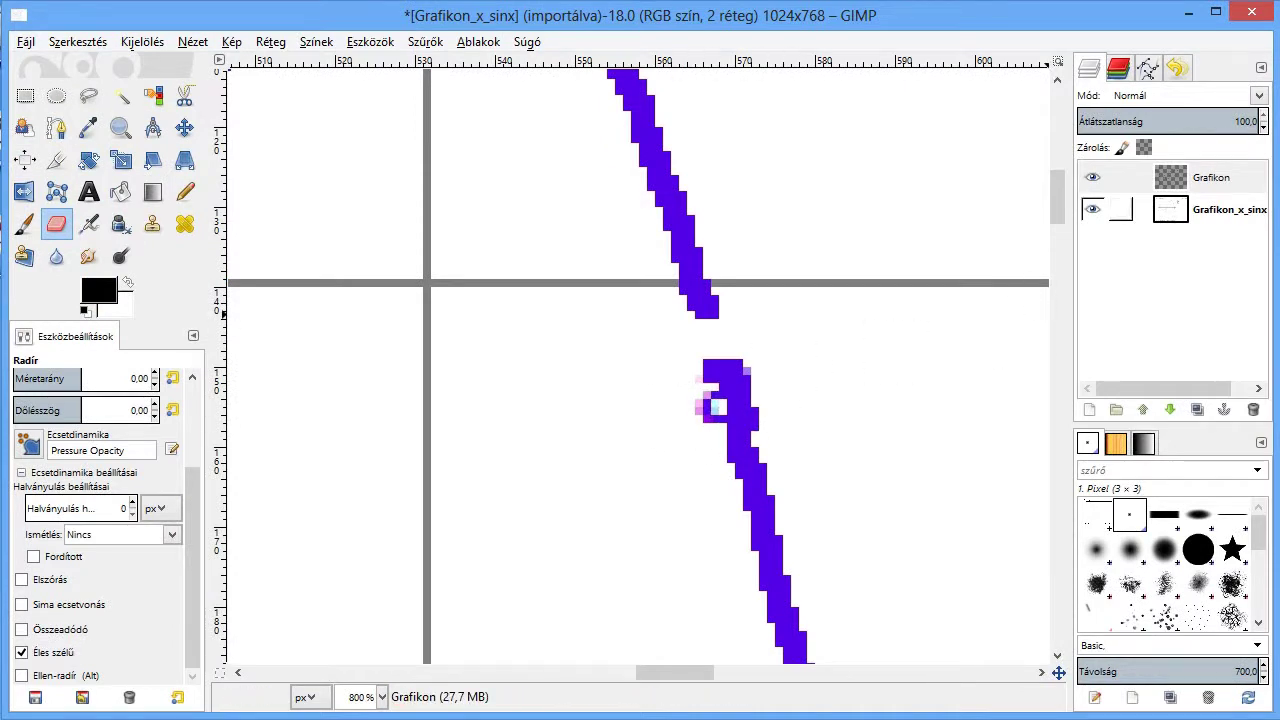
pyautogui.click(1092, 209)
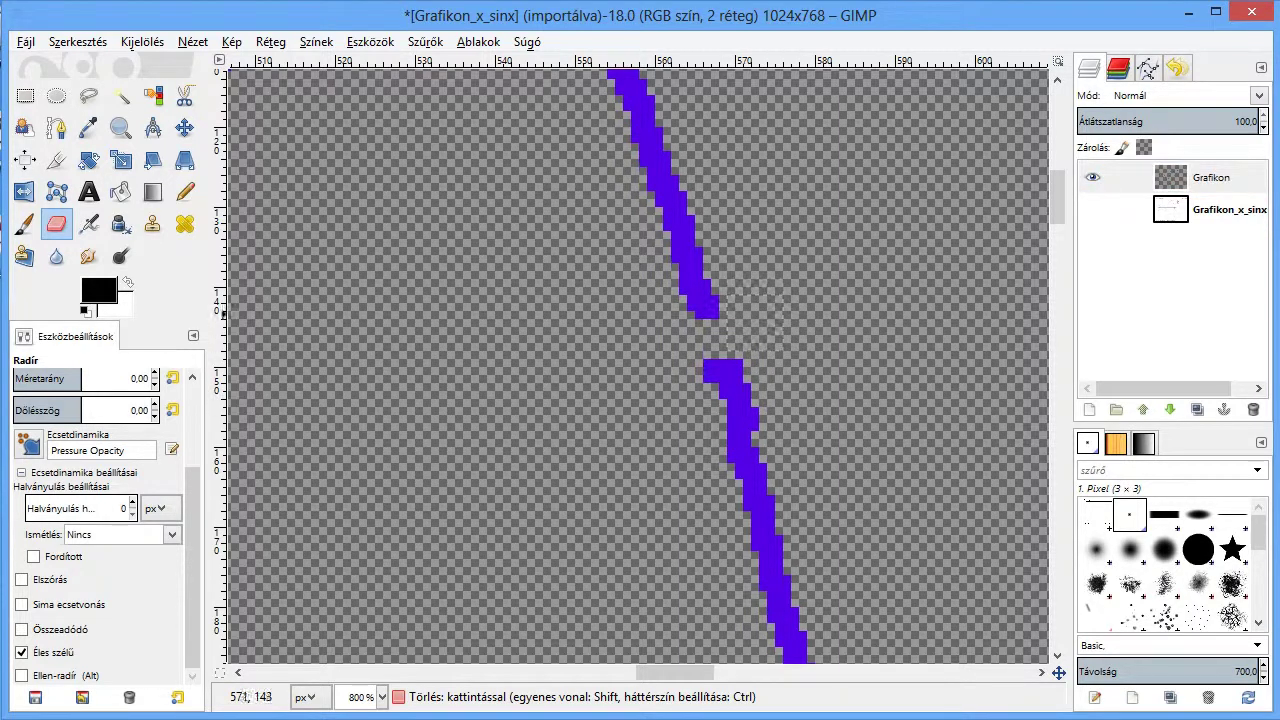
# Erase leftover pixels at the upper segment's end and sample the curve's purple.
pyautogui.moveTo(739, 305); pyautogui.dragTo(704, 349)
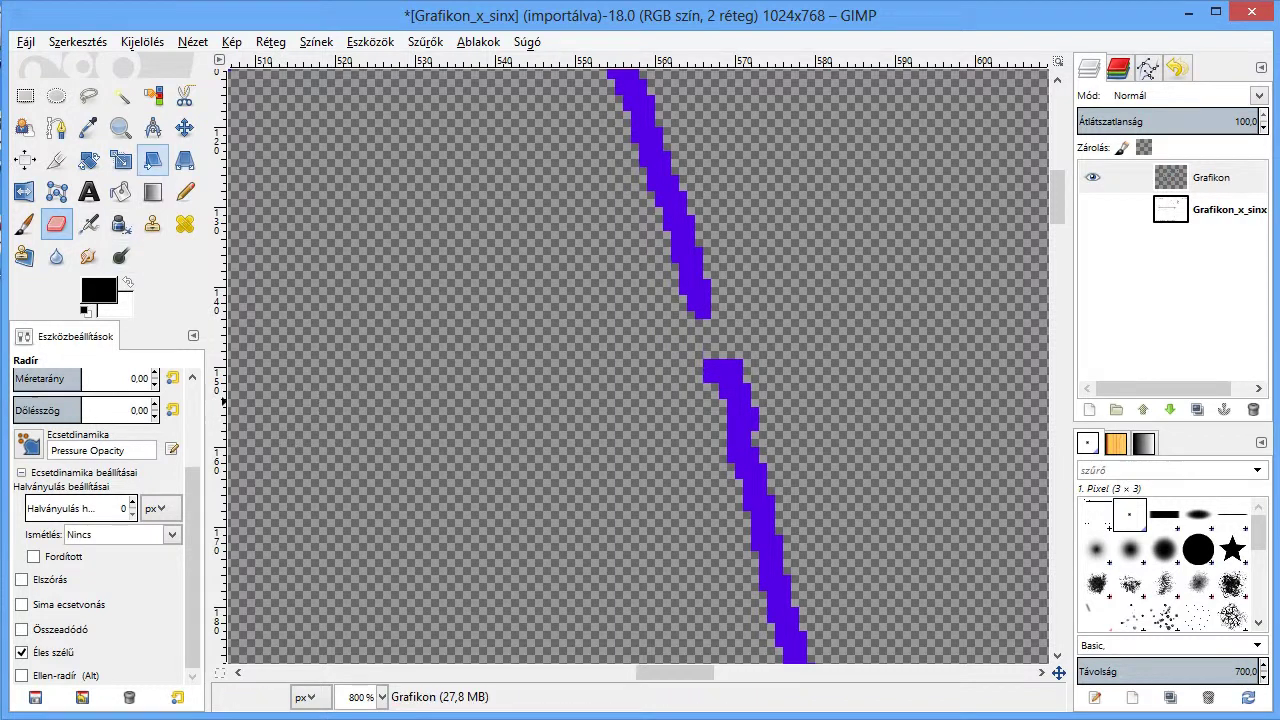
pyautogui.click(88, 127)
pyautogui.click(706, 305)
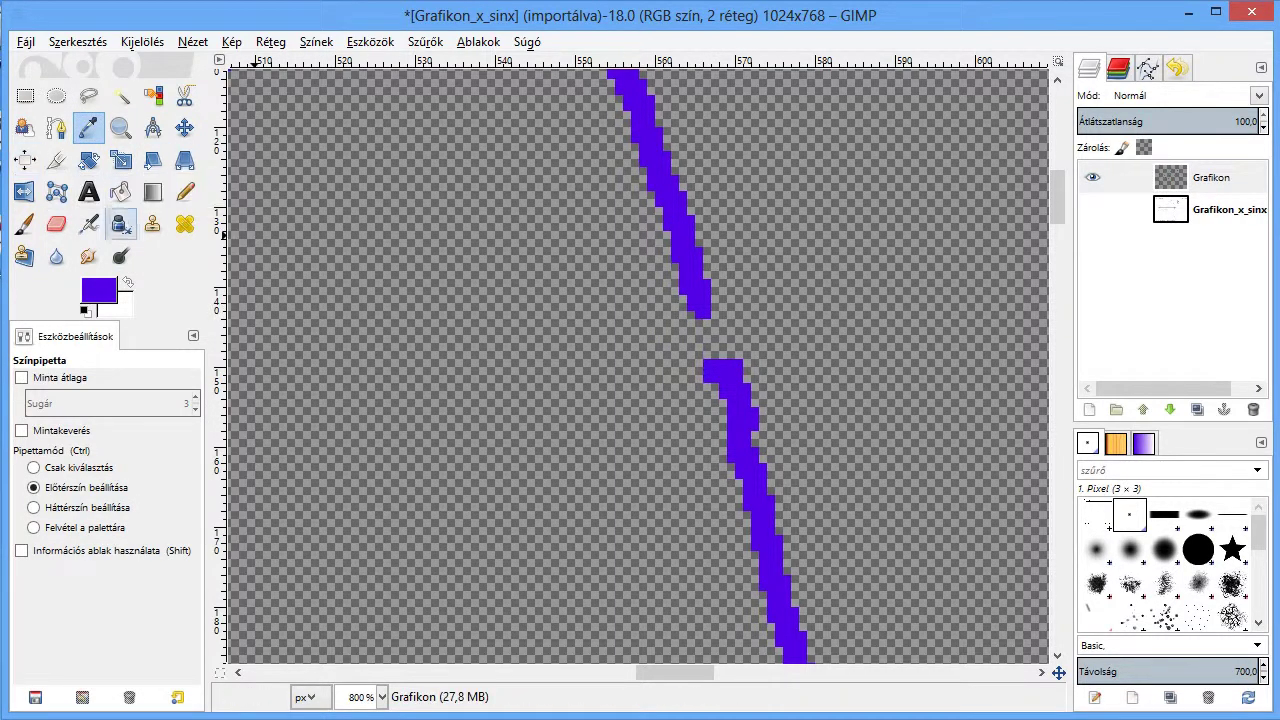
# Fill the gap between the two purple segments with a 2-pixel Pencil.
pyautogui.click(184, 192)
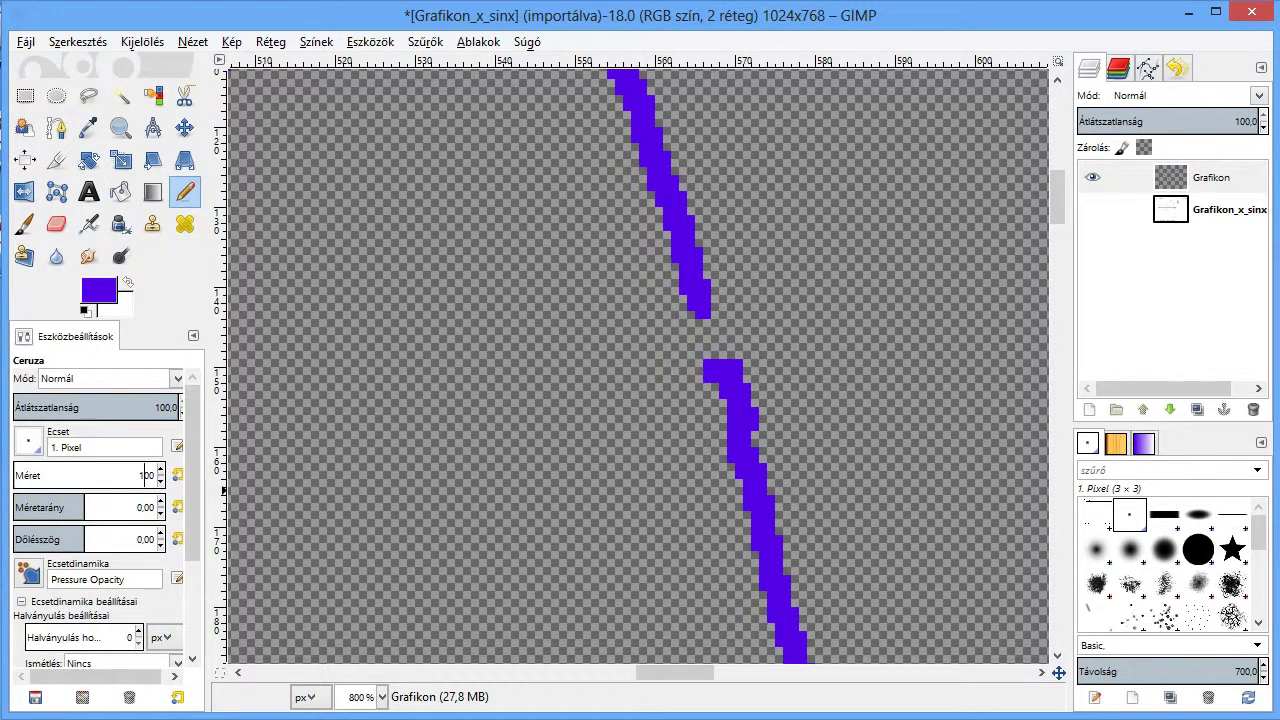
pyautogui.write('200')
pyautogui.press('Return')
pyautogui.write('2')
pyautogui.press('Return')
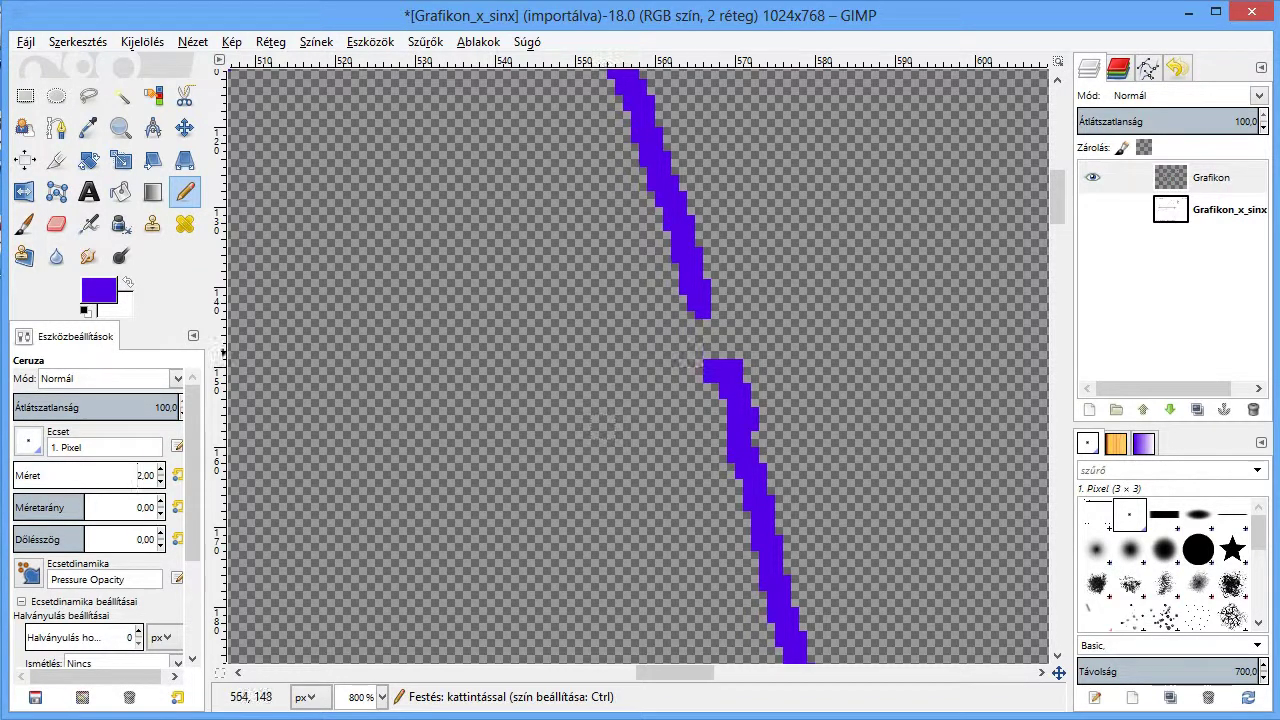
pyautogui.click(706, 331)
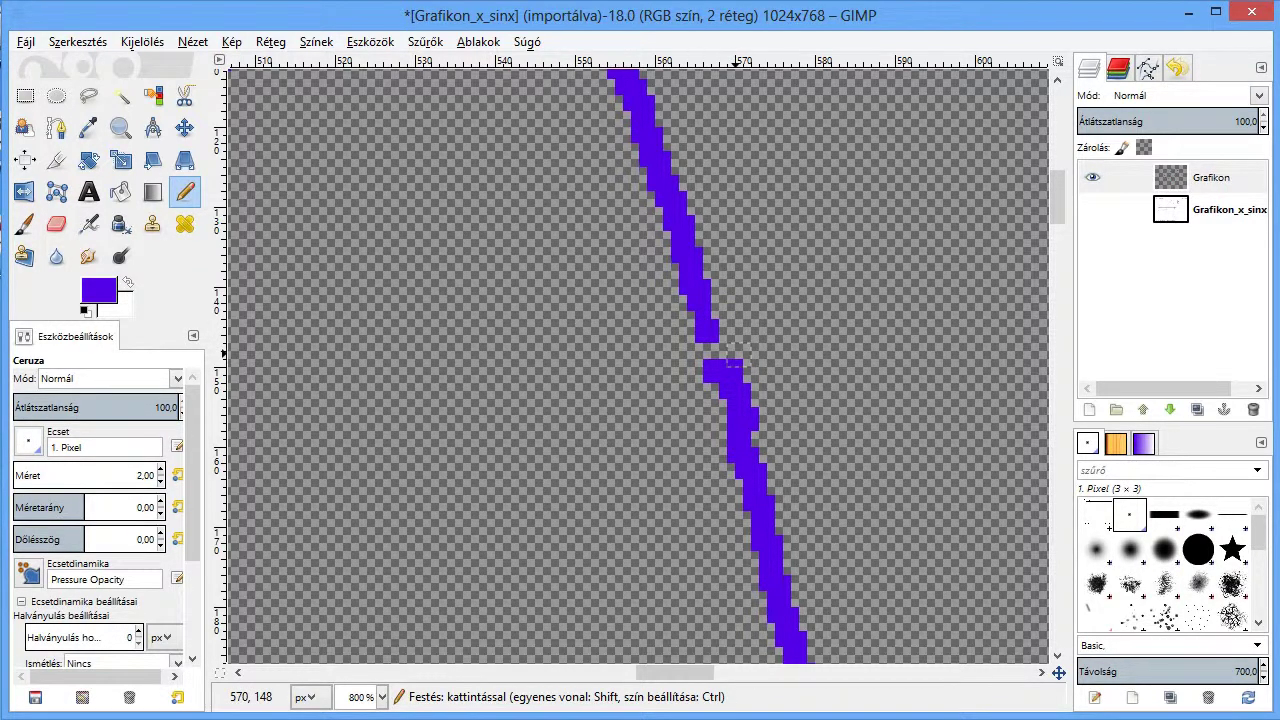
pyautogui.click(716, 354)
# Wipe the small purple, green and orange legend marks with a size-100 eraser.
pyautogui.scroll(-2, 777, 537)
pyautogui.scroll(-1, 777, 537)
pyautogui.scroll(-1, 777, 537)
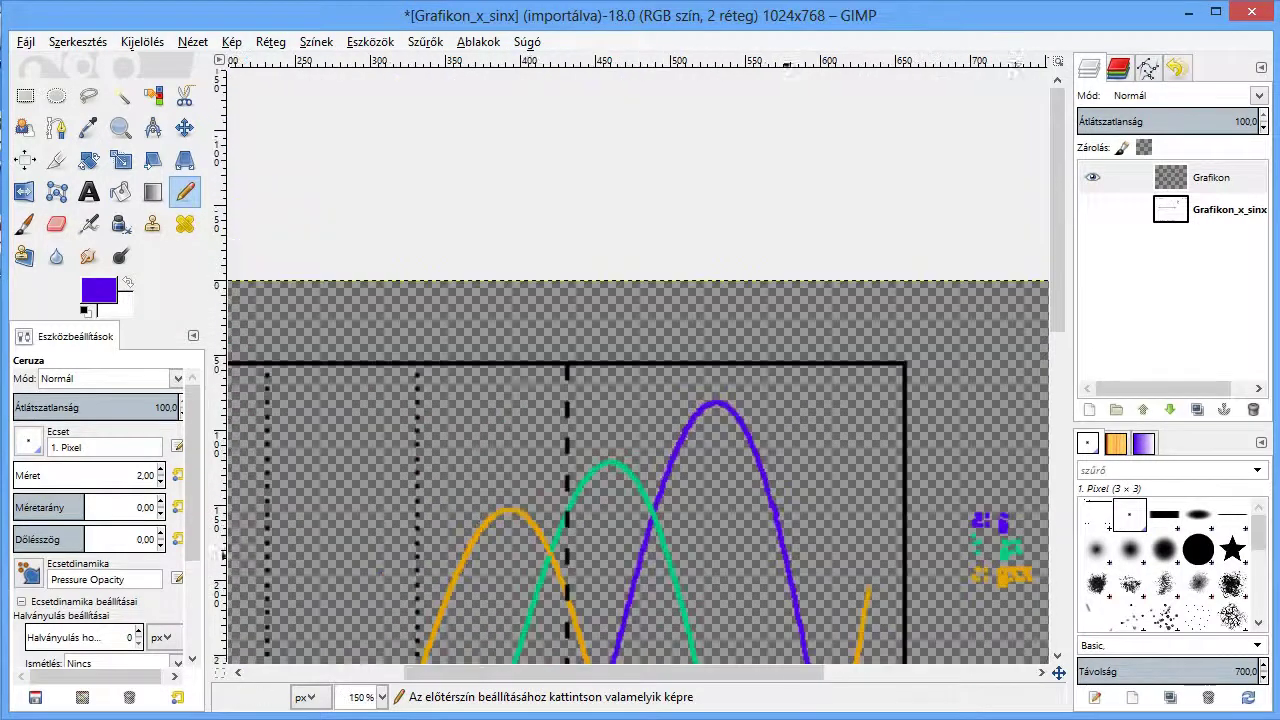
pyautogui.scroll(-5, 640, 465)
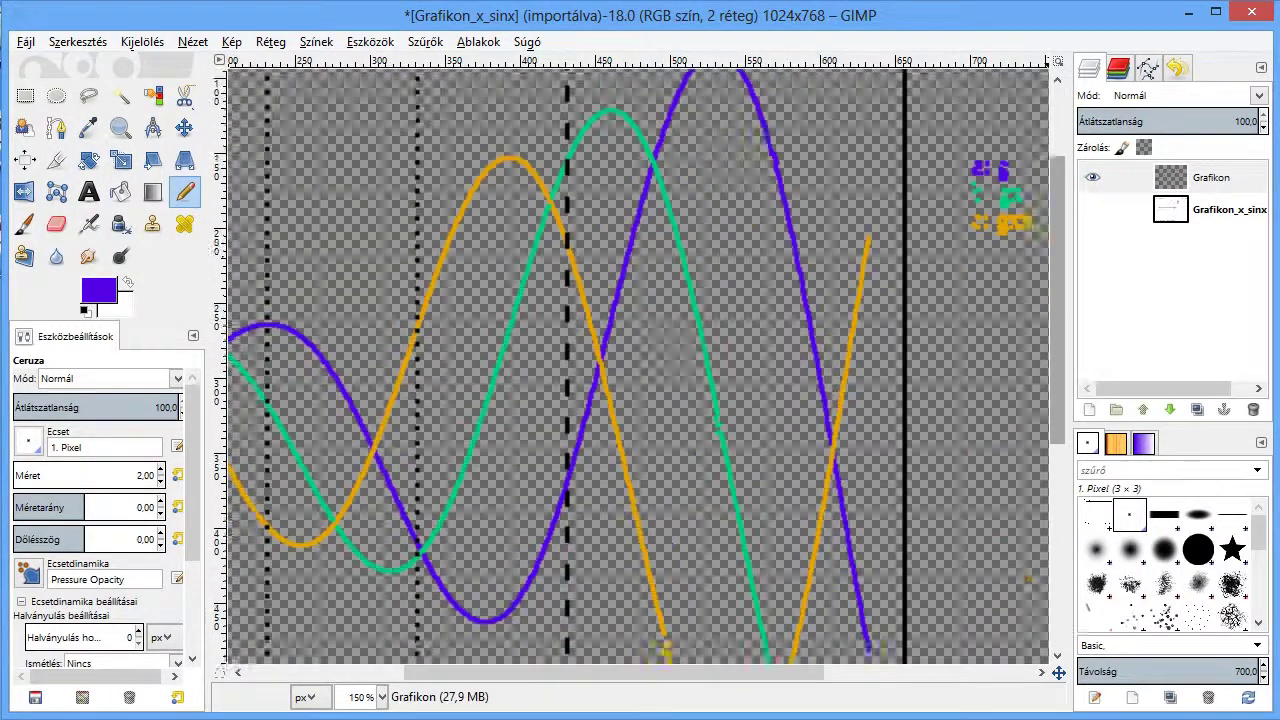
pyautogui.scroll(-1, 640, 465)
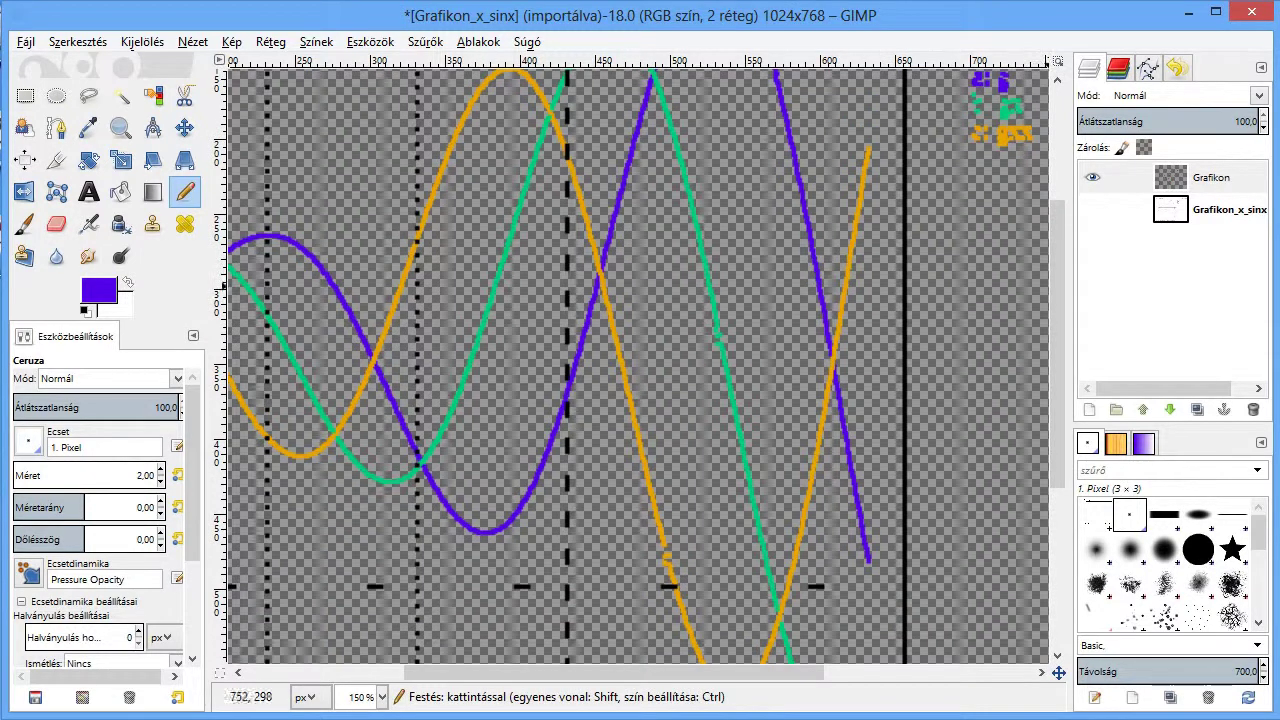
pyautogui.scroll(2, 740, 400)
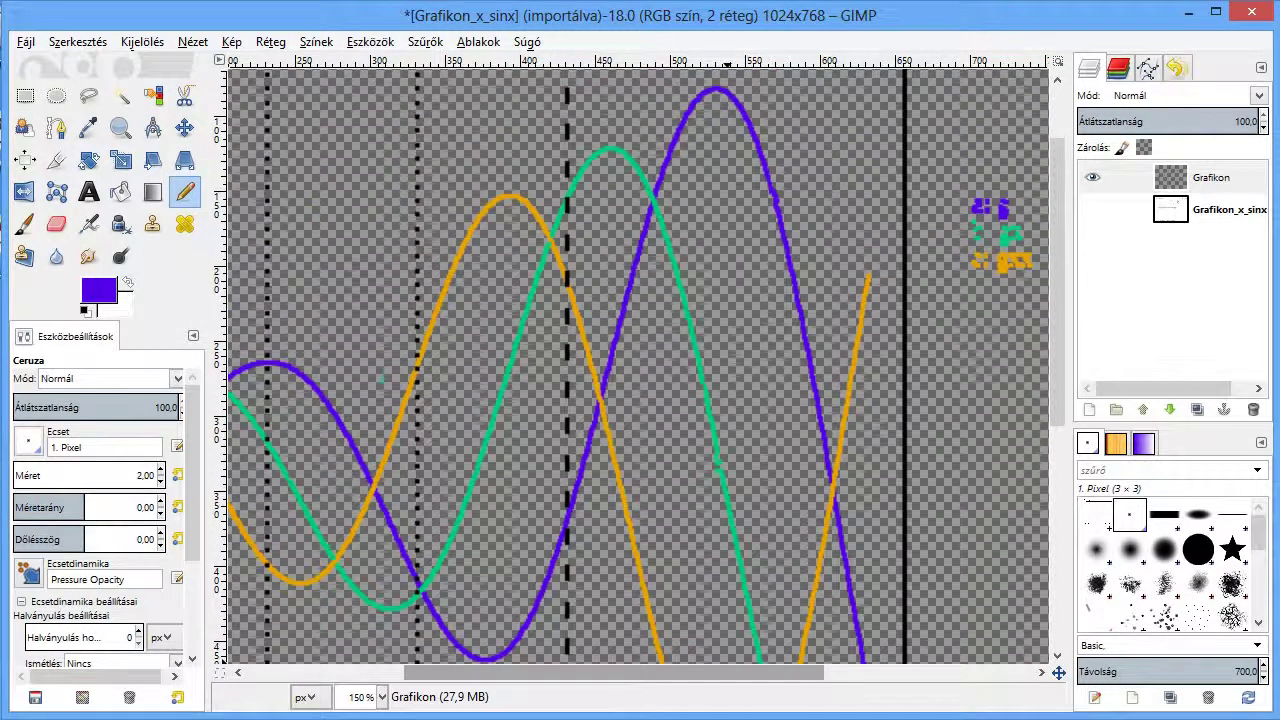
pyautogui.hscroll(2, 727, 365)
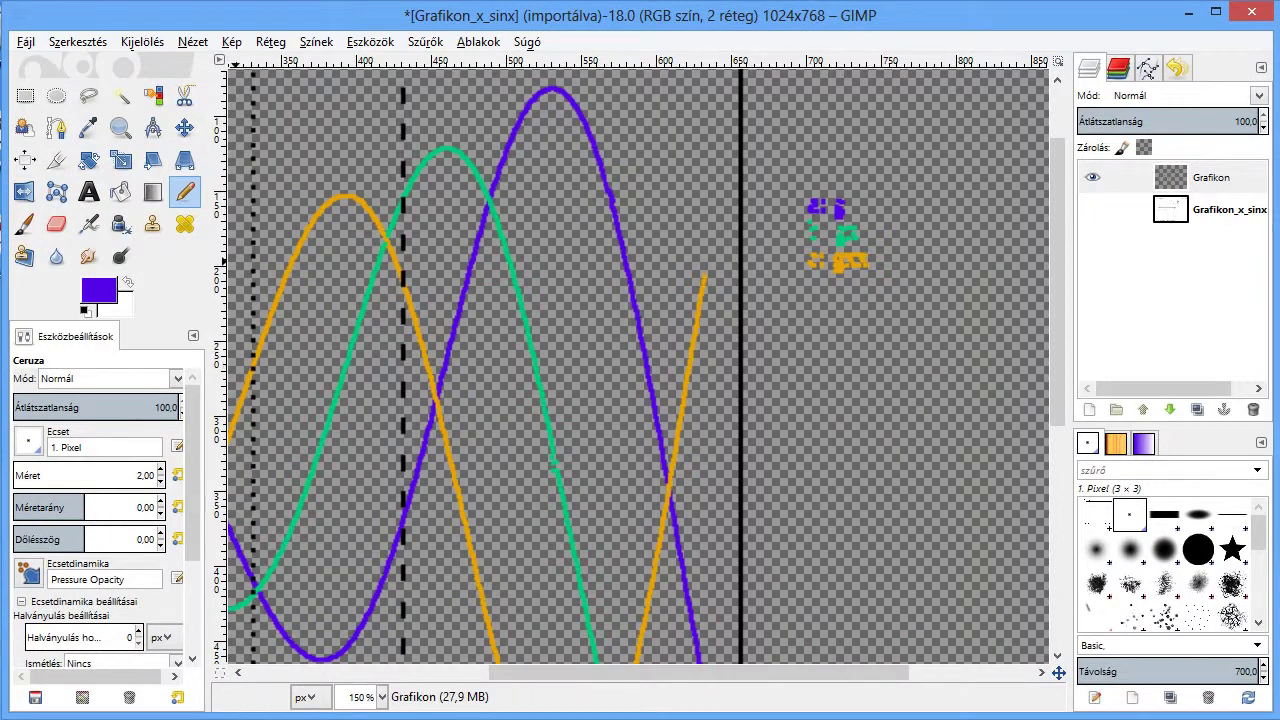
pyautogui.click(56, 224)
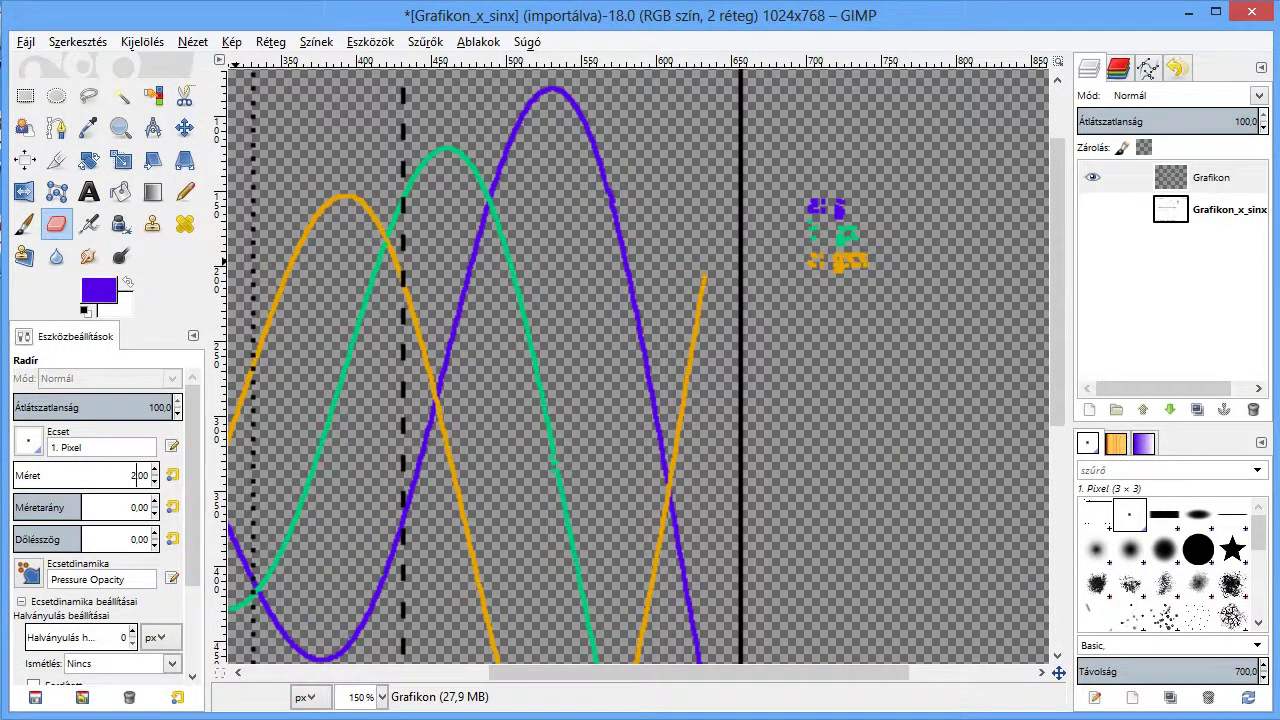
pyautogui.write('100')
pyautogui.press('Return')
pyautogui.moveTo(896, 250); pyautogui.dragTo(904, 304)
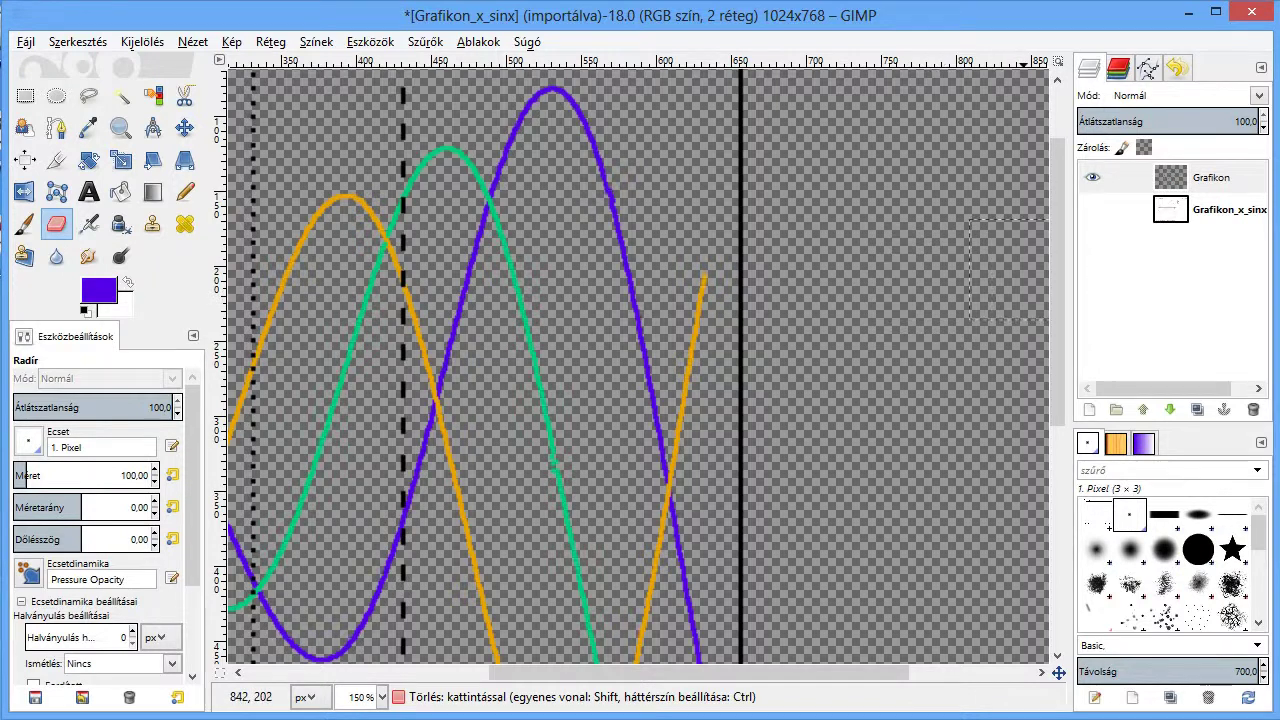
# Show the Grafikon_x_sinx layer again and choose the Text tool with black colour.
pyautogui.click(1092, 209)
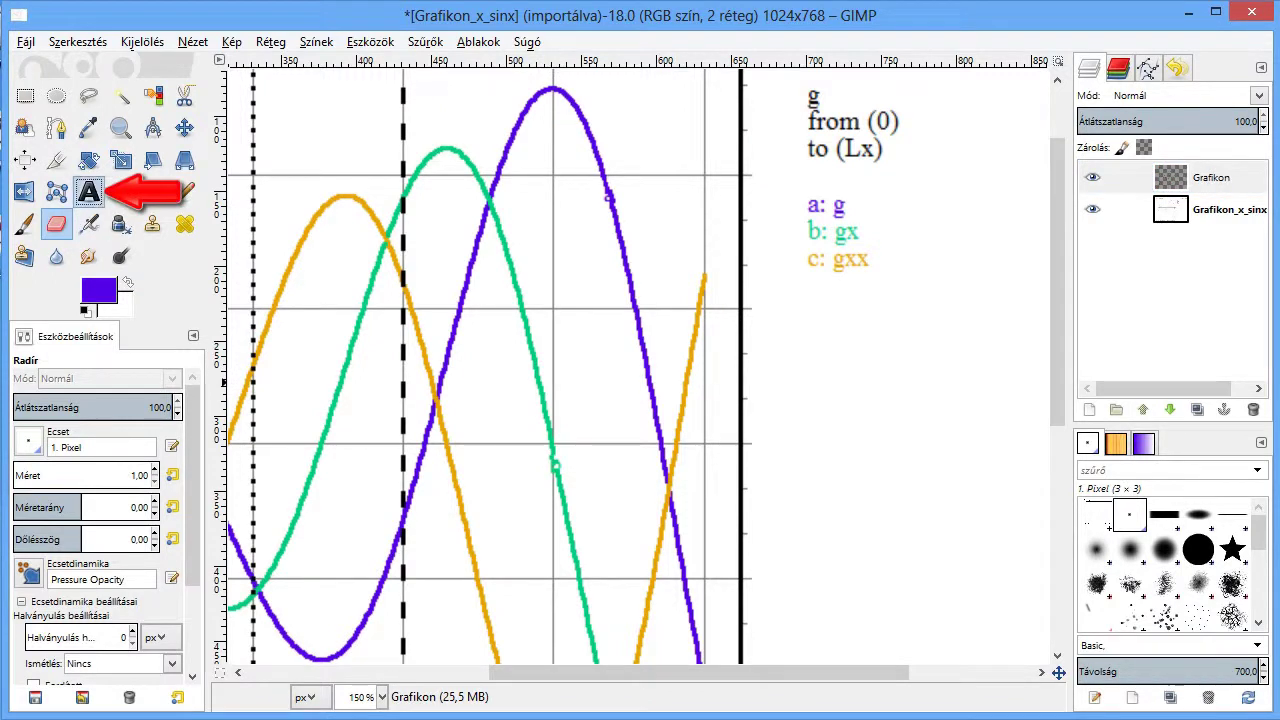
pyautogui.click(88, 191)
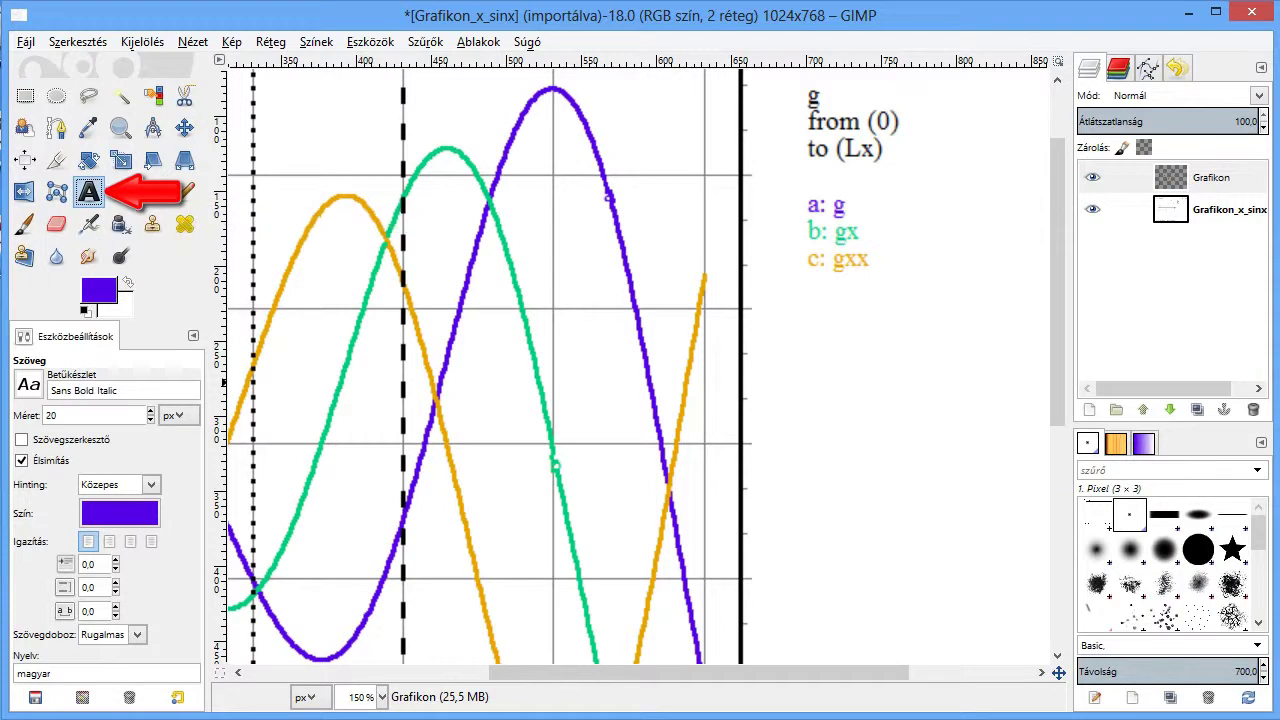
pyautogui.click(86, 311)
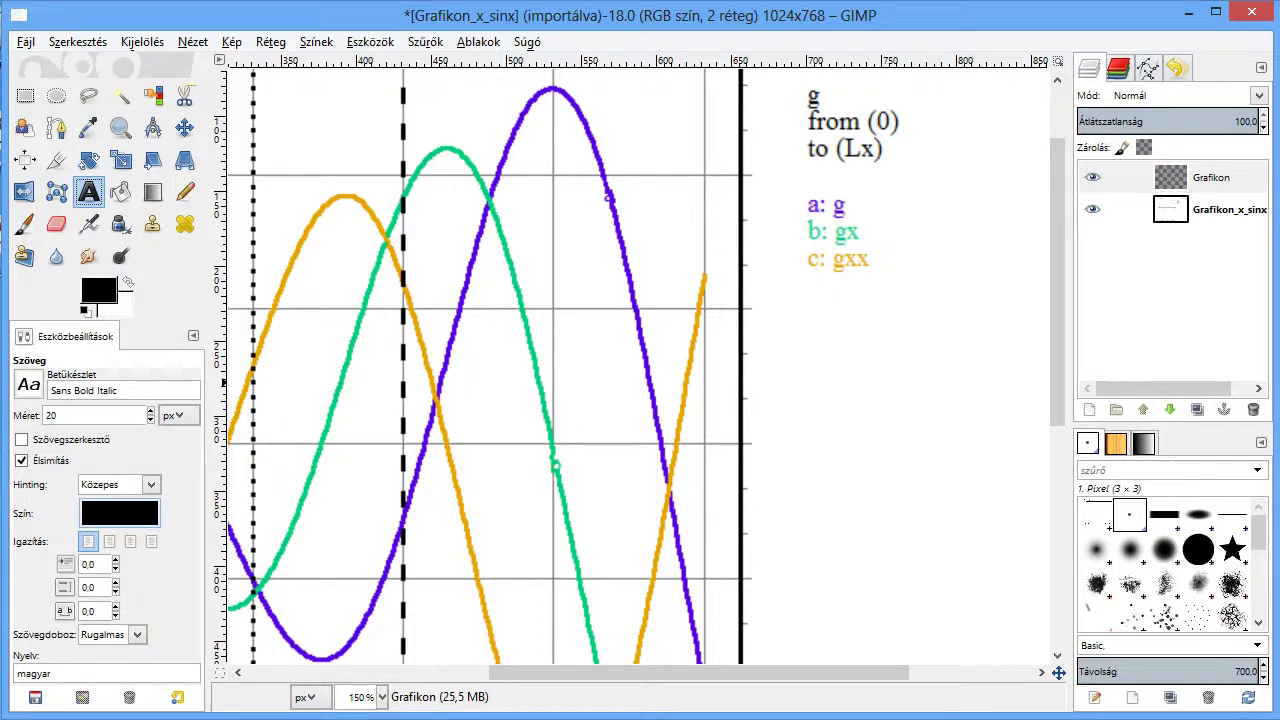
pyautogui.scroll(3, 1057, 250)
pyautogui.scroll(1, 640, 370)
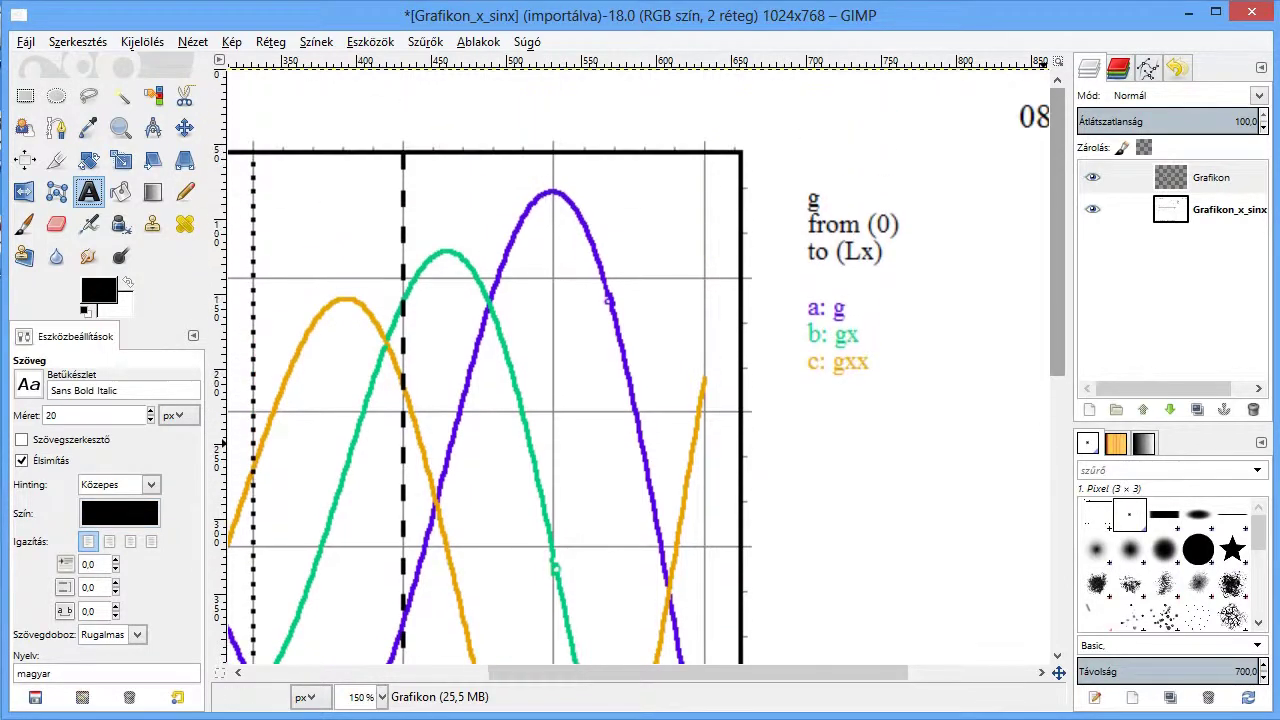
pyautogui.moveTo(700, 672); pyautogui.dragTo(460, 672)
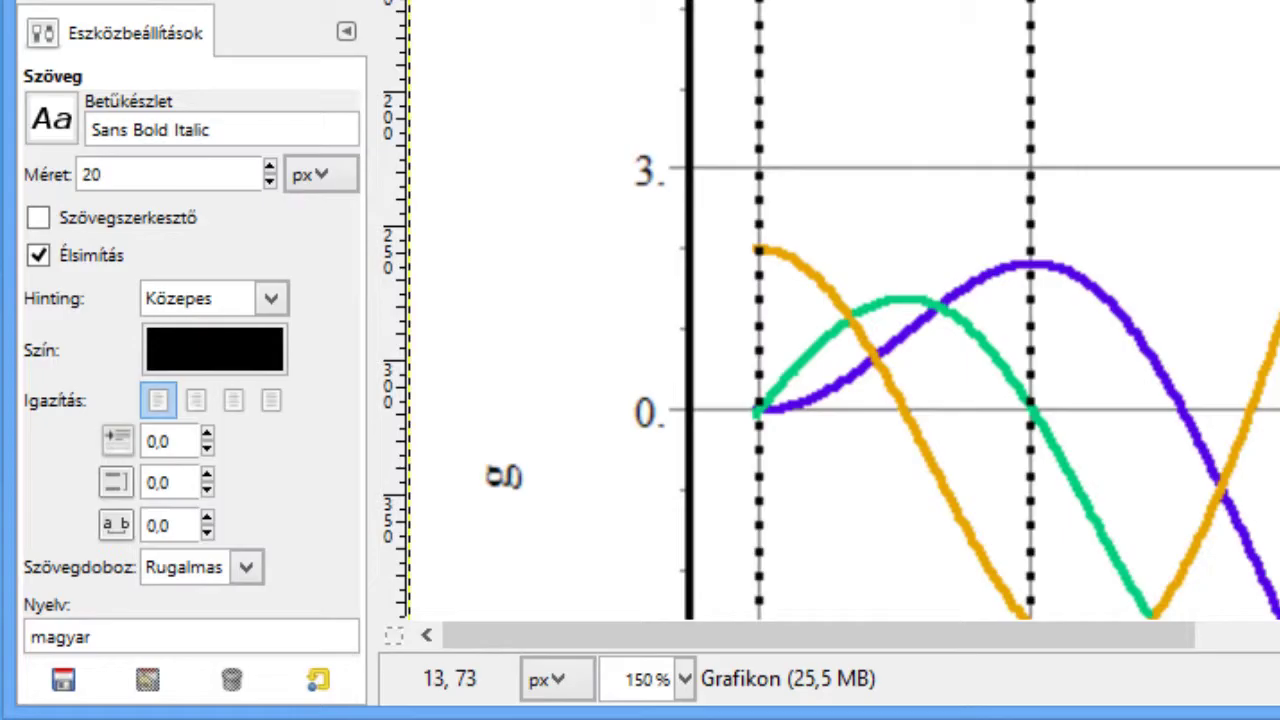
# Set the text font to Times New Roman, Bold at size 35.
pyautogui.click(52, 118)
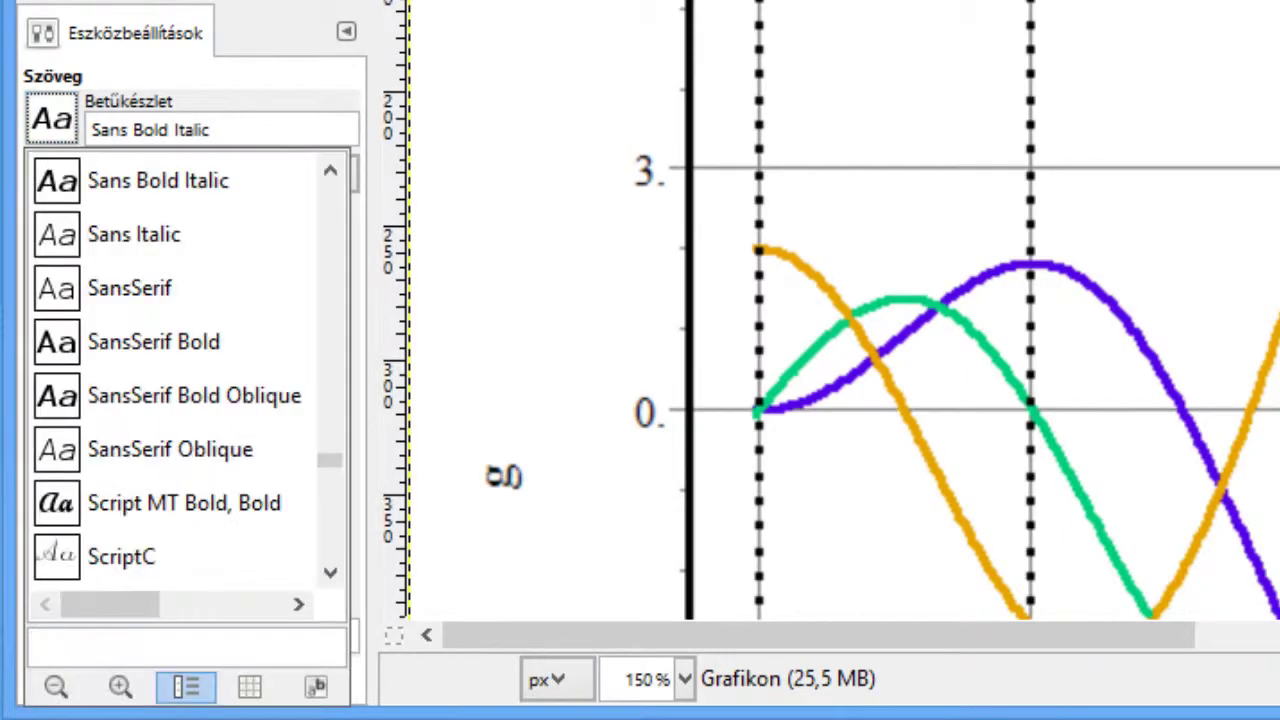
pyautogui.press('Escape')
pyautogui.moveTo(210, 130); pyautogui.dragTo(90, 130)
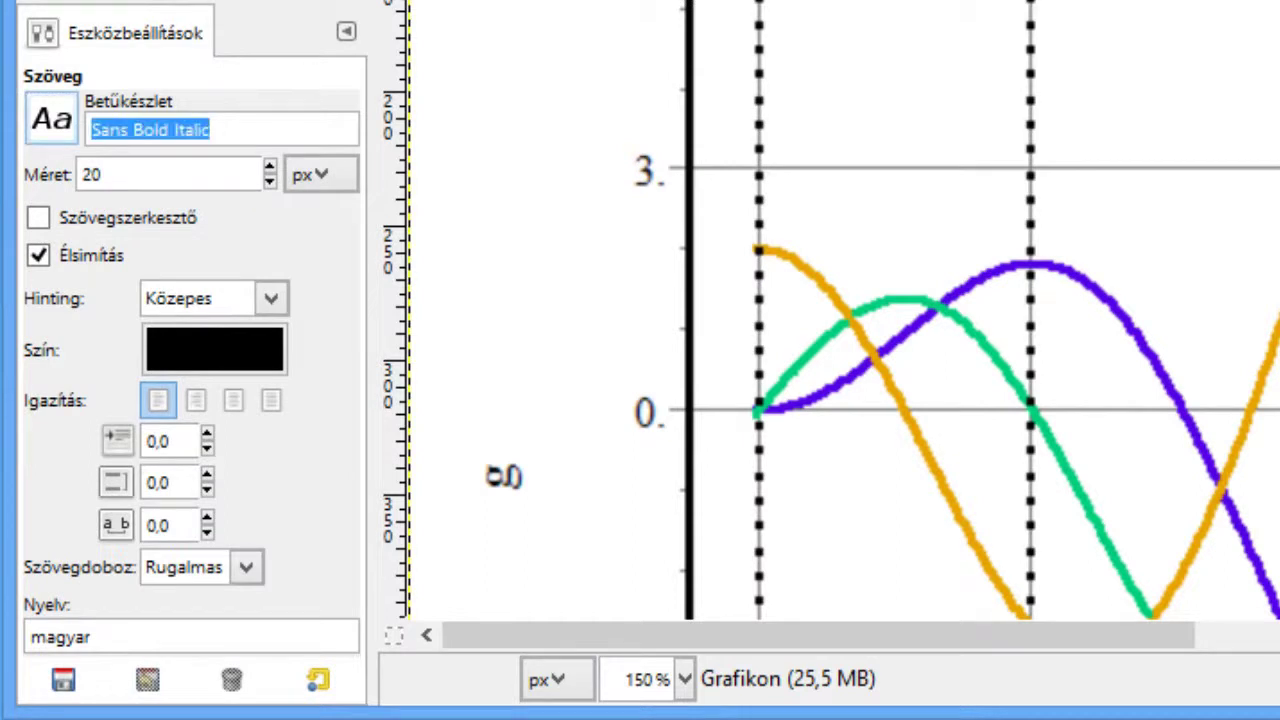
pyautogui.write('Times')
pyautogui.press('Return')
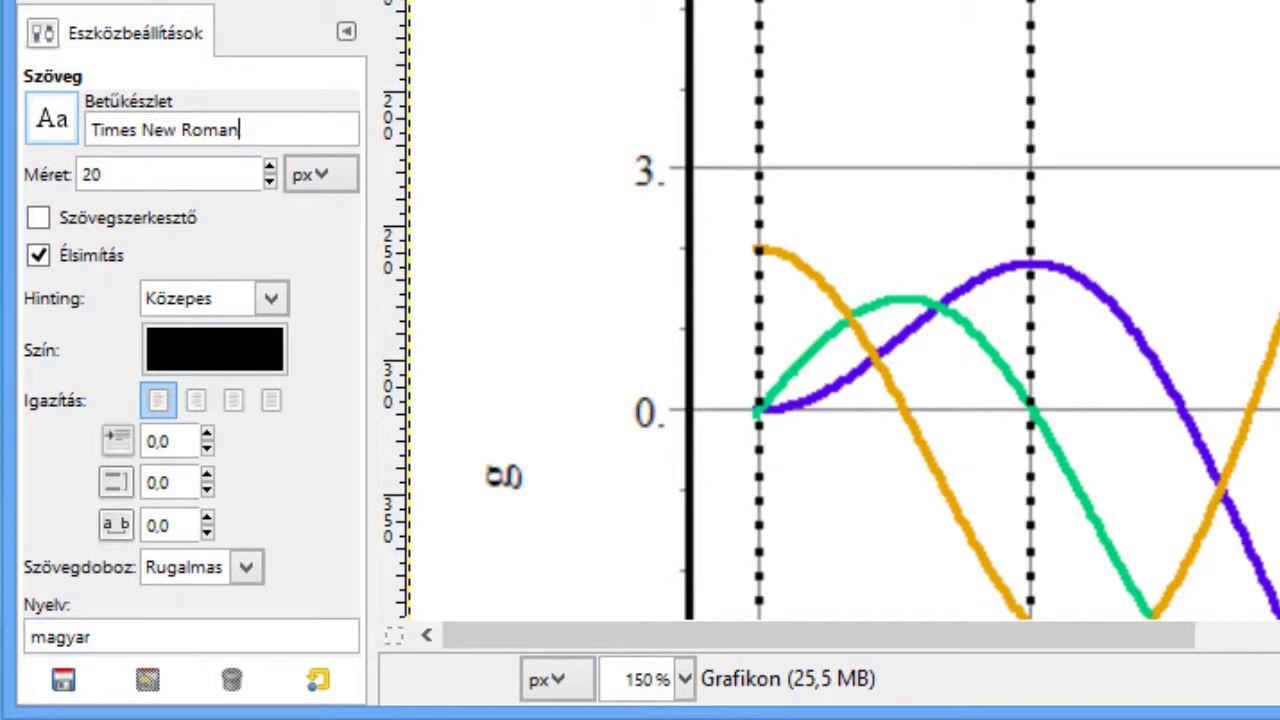
pyautogui.press('Down')
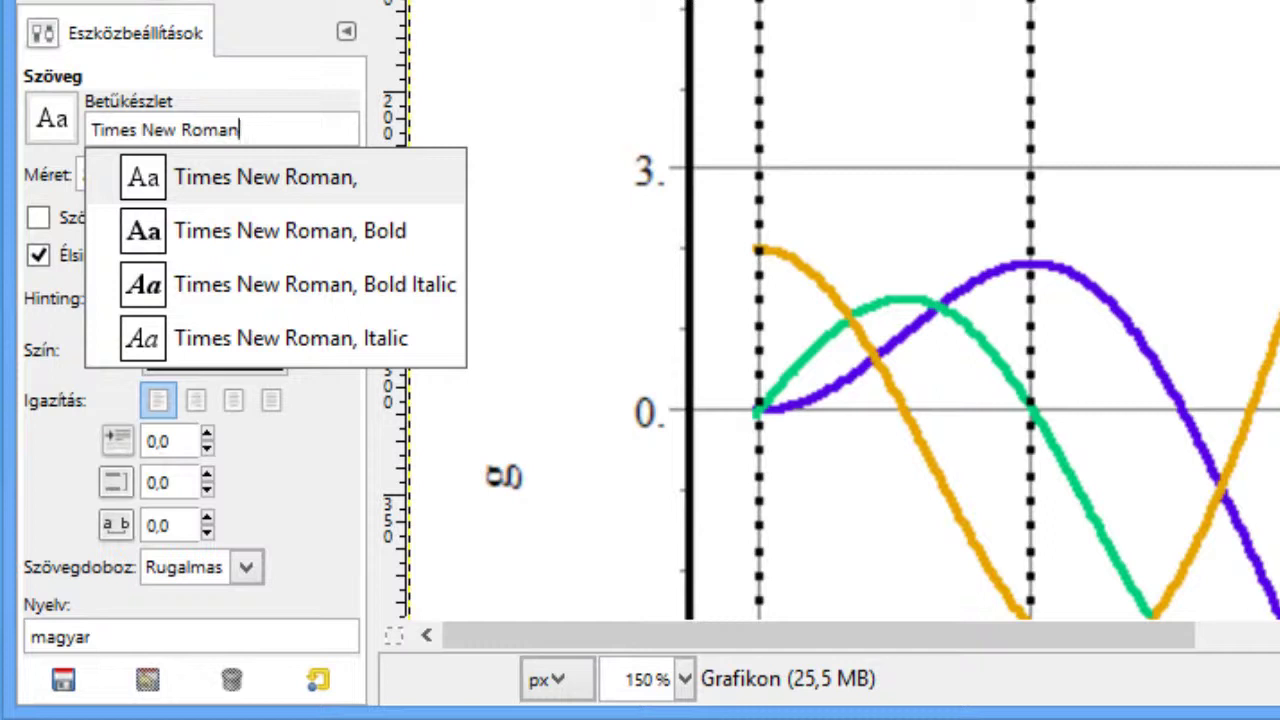
pyautogui.press('Down')
pyautogui.press('Return')
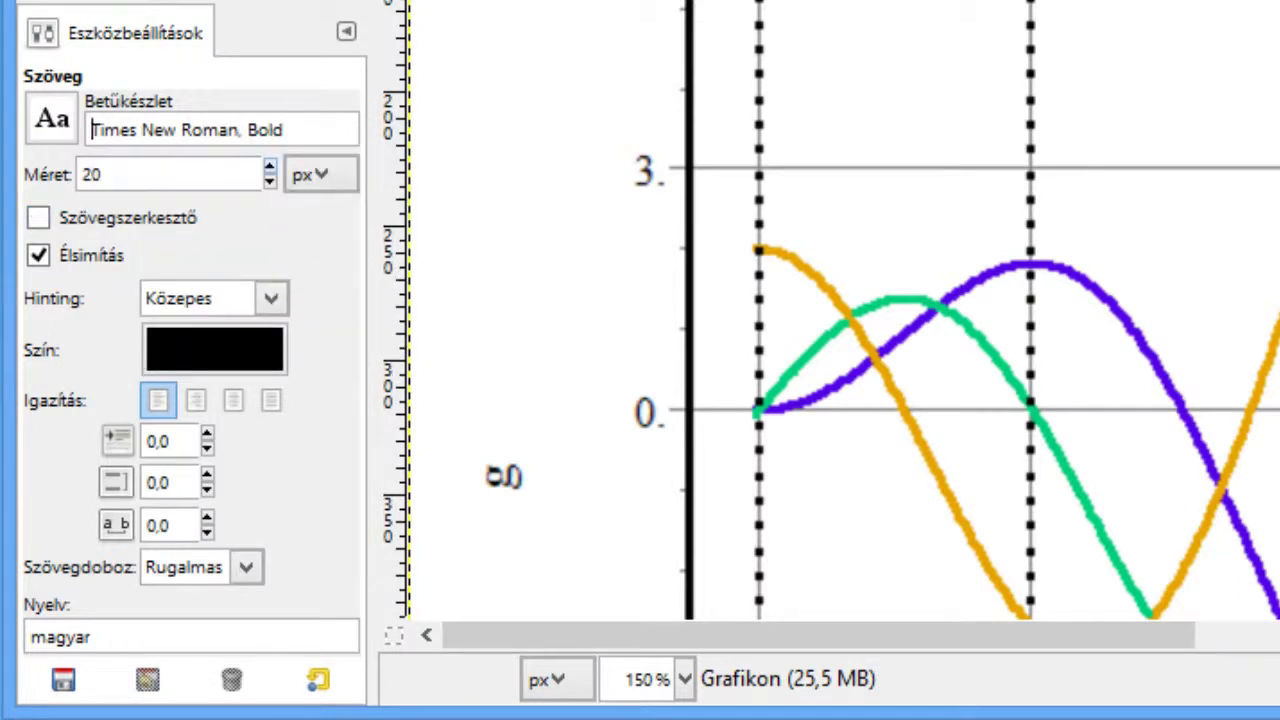
pyautogui.scroll(3, 269, 170)
pyautogui.scroll(20, 269, 170)
pyautogui.scroll(1, 269, 170)
pyautogui.scroll(-2, 269, 178)
pyautogui.scroll(-4, 269, 178)
pyautogui.scroll(-4, 269, 178)
pyautogui.scroll(-2, 269, 178)
pyautogui.scroll(-3, 269, 178)
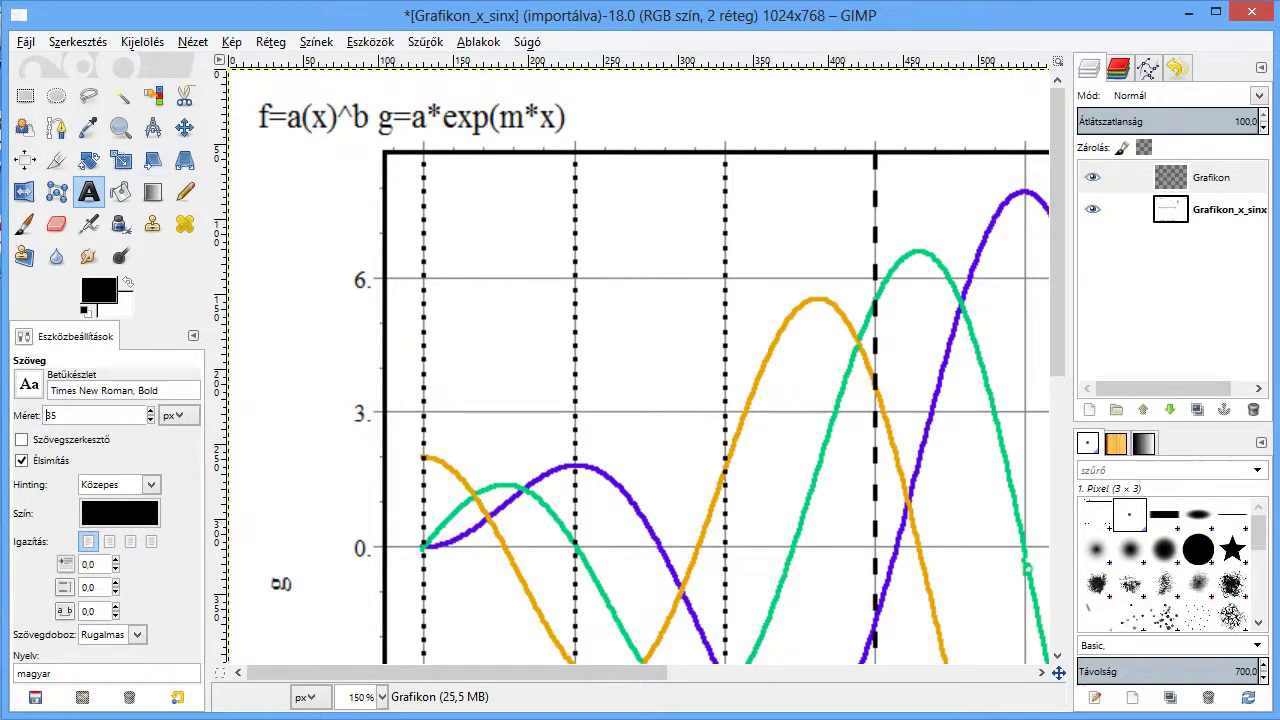
# Type the label 'g = axb' over the title, dropping the parenthesis, and select all of it.
pyautogui.click(265, 119)
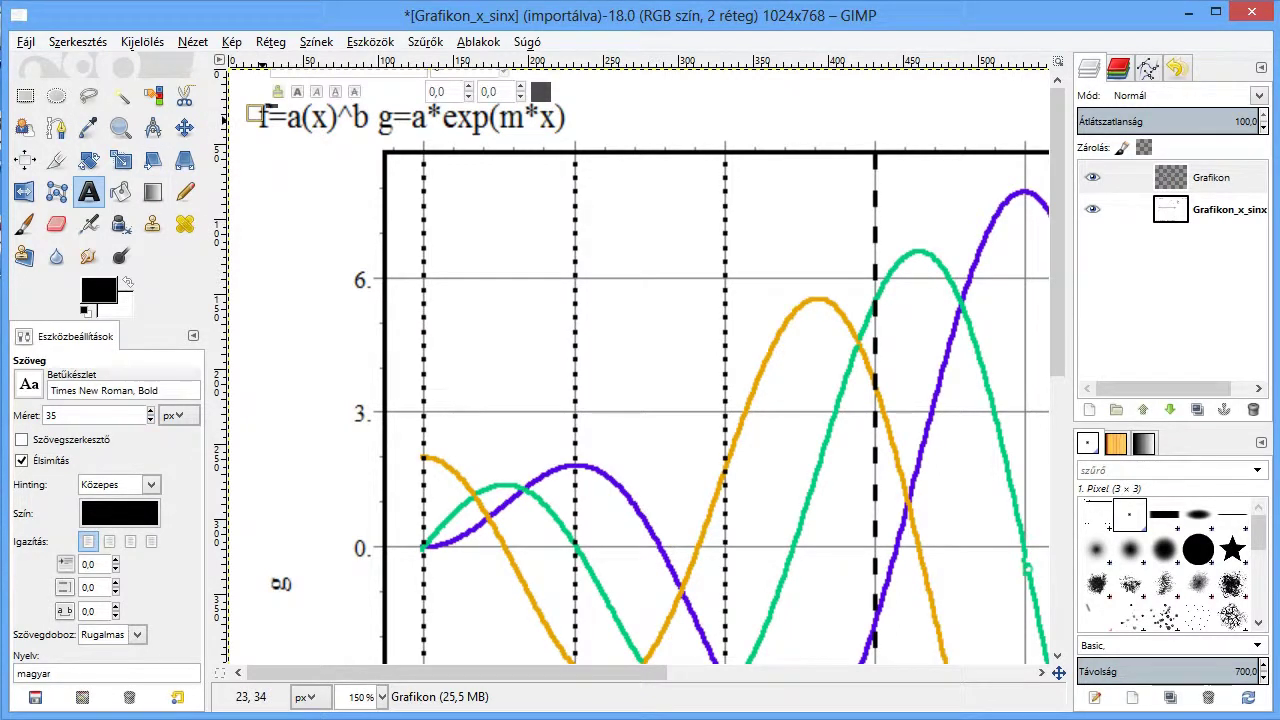
pyautogui.write('g')
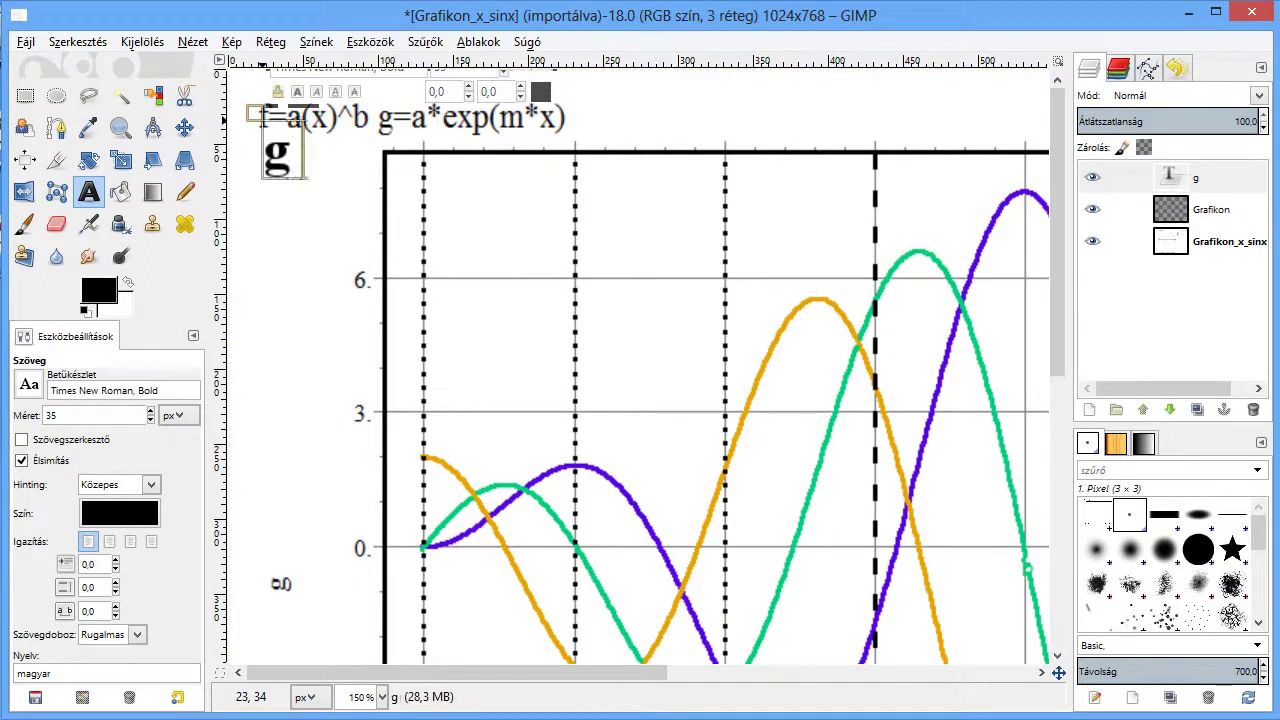
pyautogui.write(' = ')
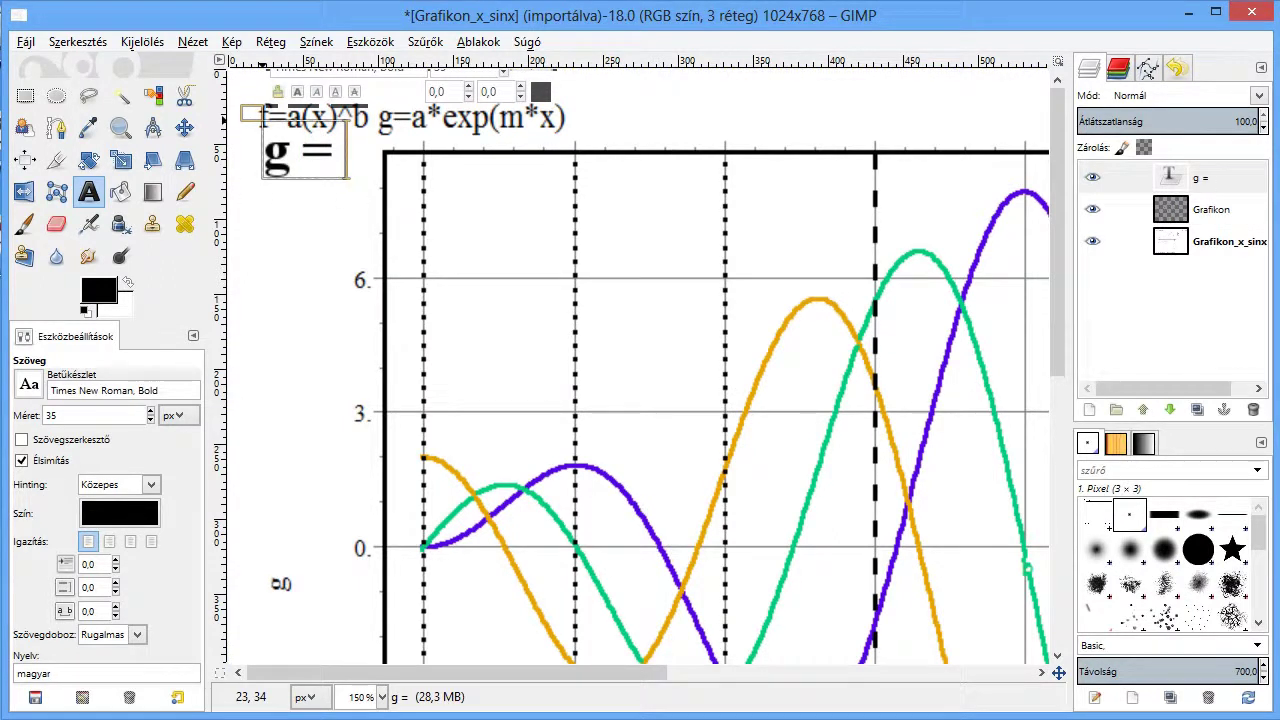
pyautogui.write('a(')
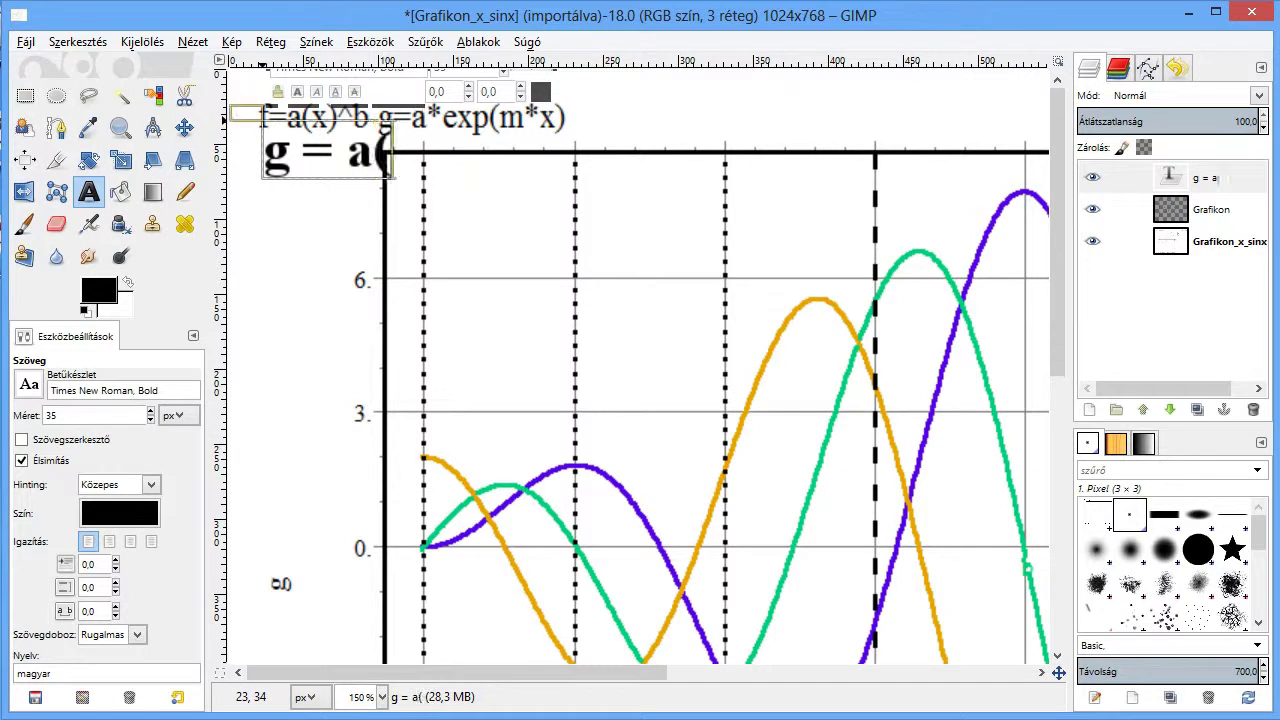
pyautogui.write('x')
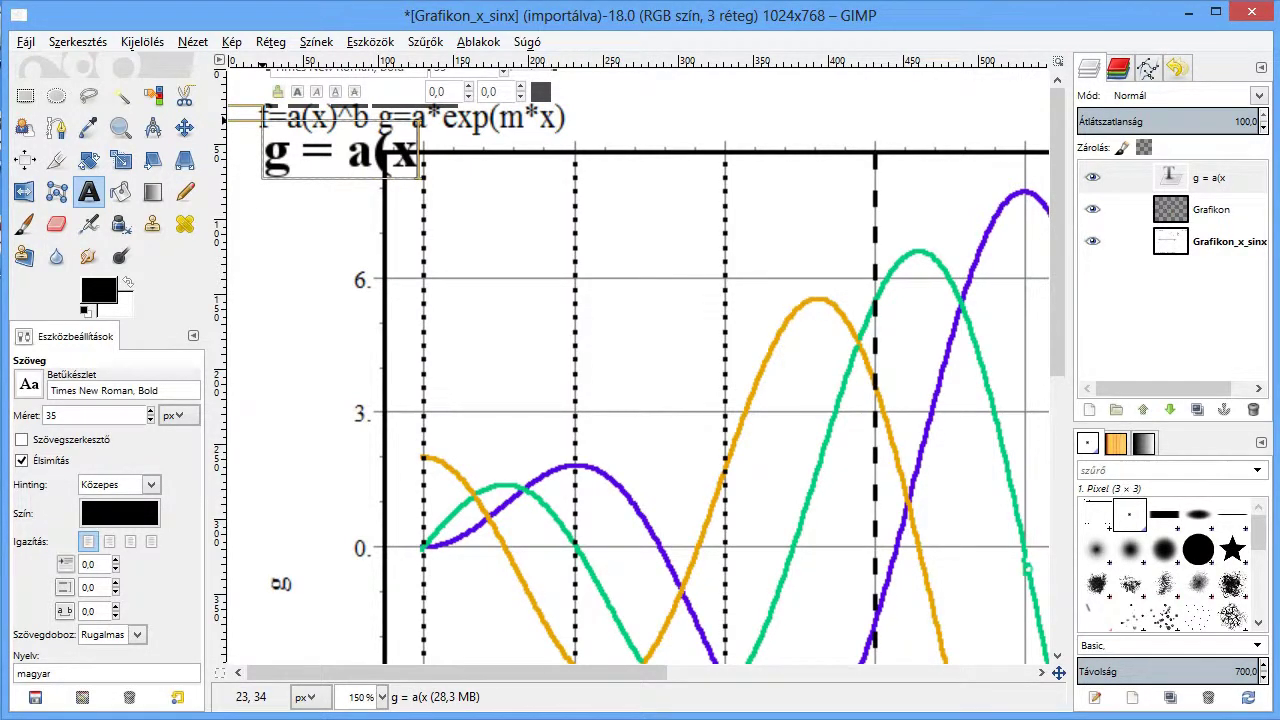
pyautogui.press('BackSpace')
pyautogui.press('BackSpace')
pyautogui.write('x')
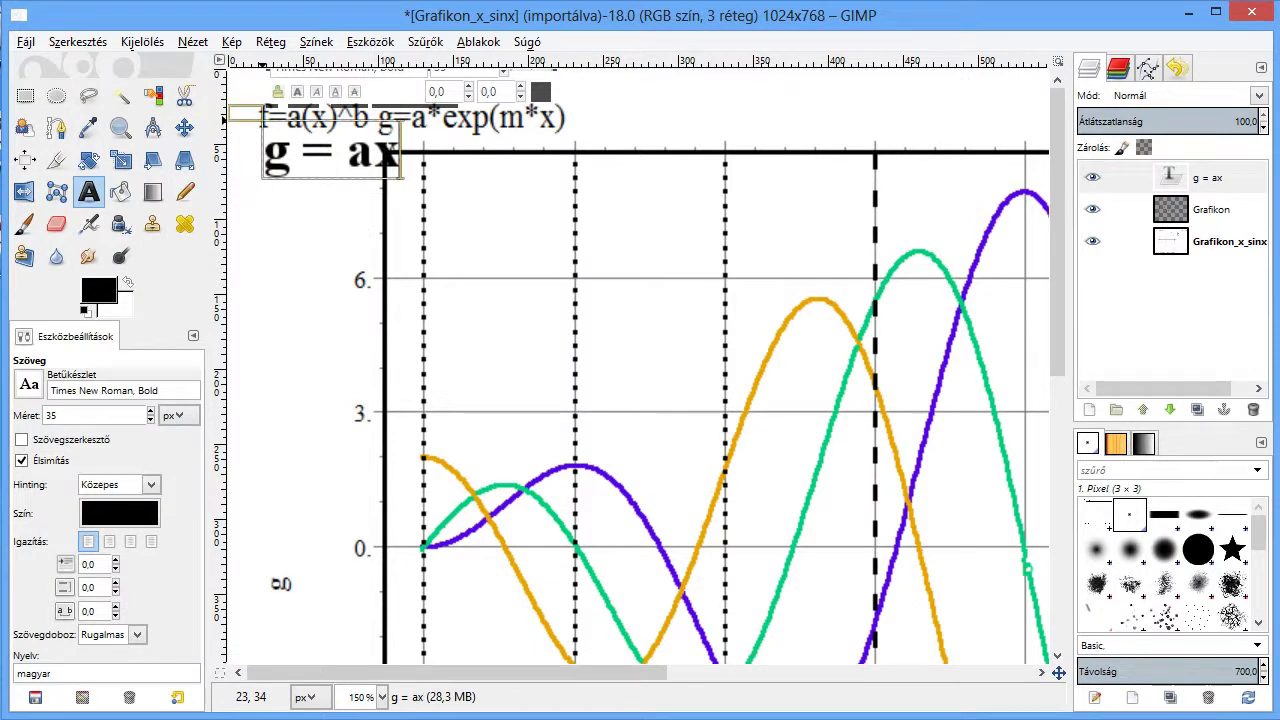
pyautogui.write('b')
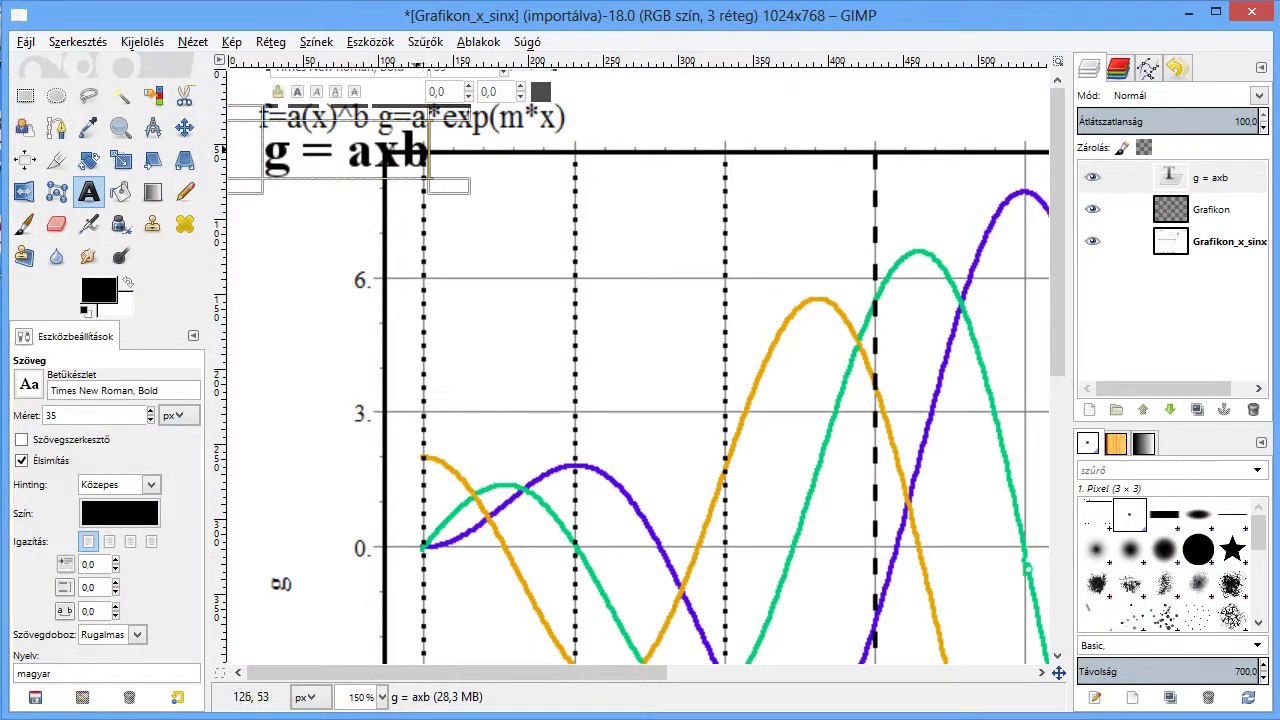
pyautogui.moveTo(264, 125)
pyautogui.mouseDown()
pyautogui.moveTo(373, 170)
pyautogui.moveTo(439, 160)
pyautogui.mouseUp()
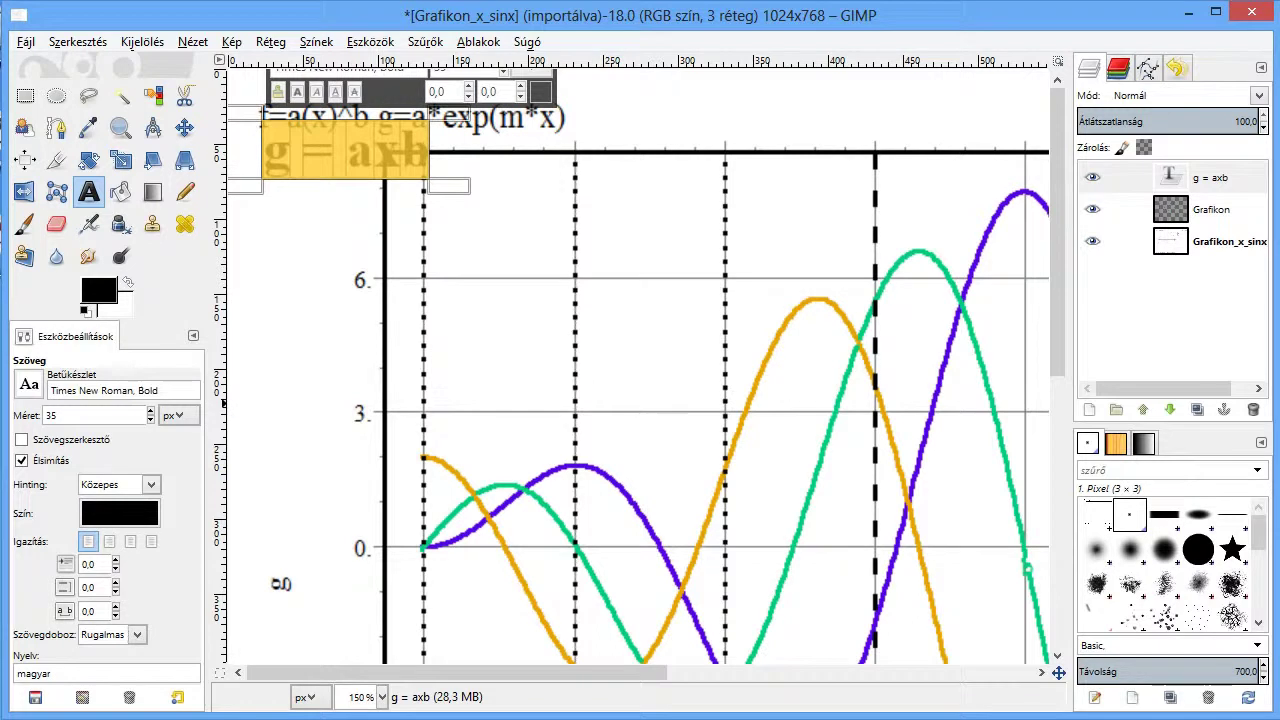
# Reduce the label's font size to 28 px and select the letter b.
pyautogui.scroll(-2, 150, 415)
pyautogui.scroll(-1, 150, 415)
pyautogui.scroll(-1, 150, 415)
pyautogui.scroll(-1, 150, 415)
pyautogui.scroll(-1, 150, 415)
pyautogui.scroll(-1, 150, 415)
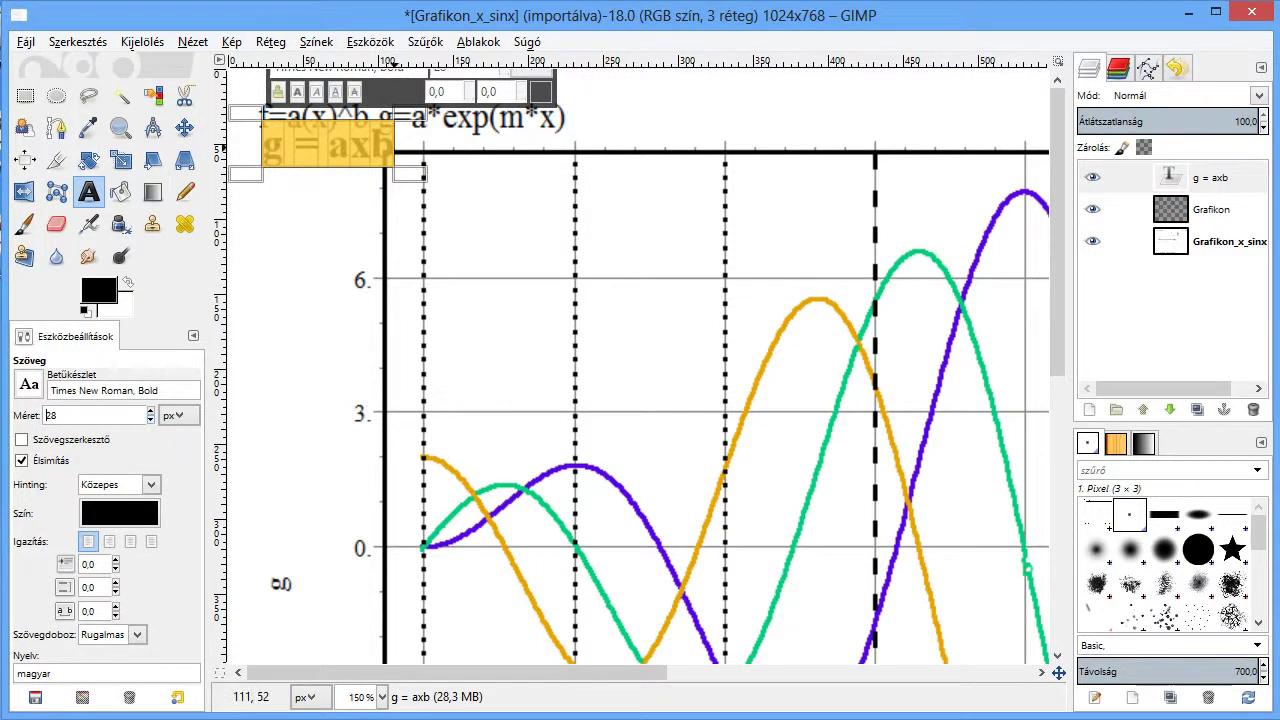
pyautogui.moveTo(376, 145); pyautogui.dragTo(390, 145)
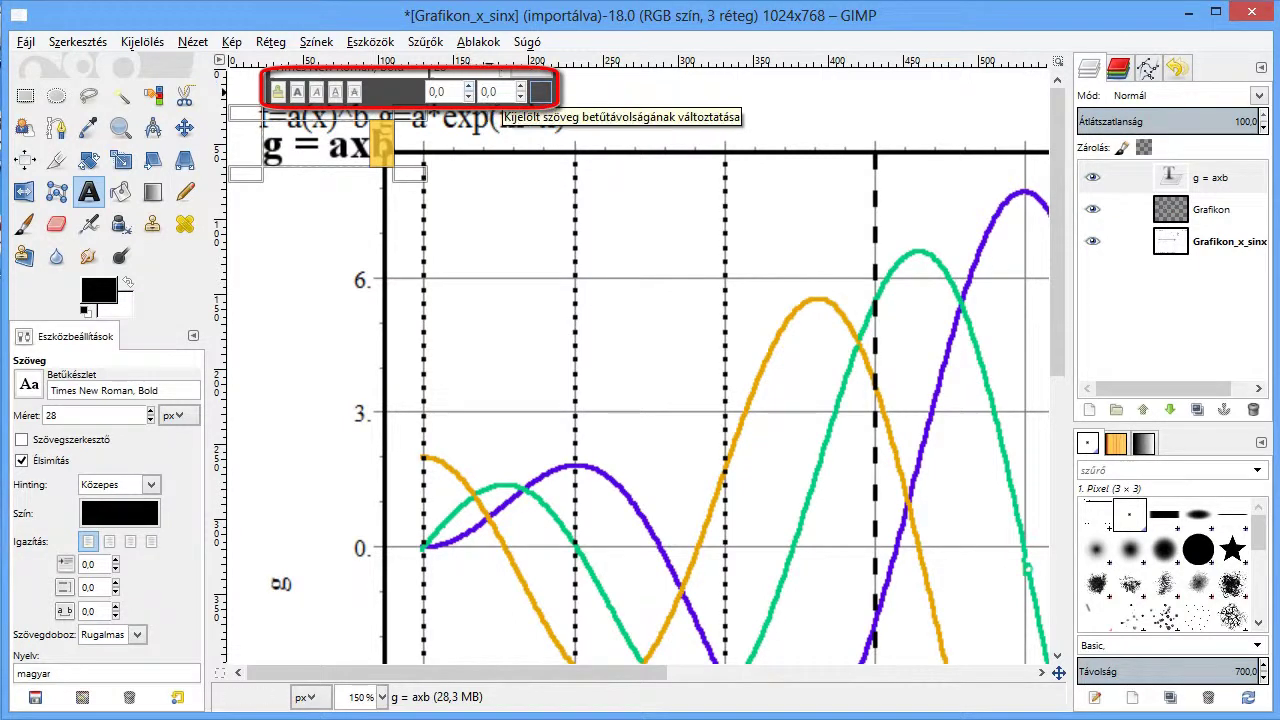
# Raise the b as a superscript with a baseline offset of about 8.
pyautogui.scroll(3, 445, 92)
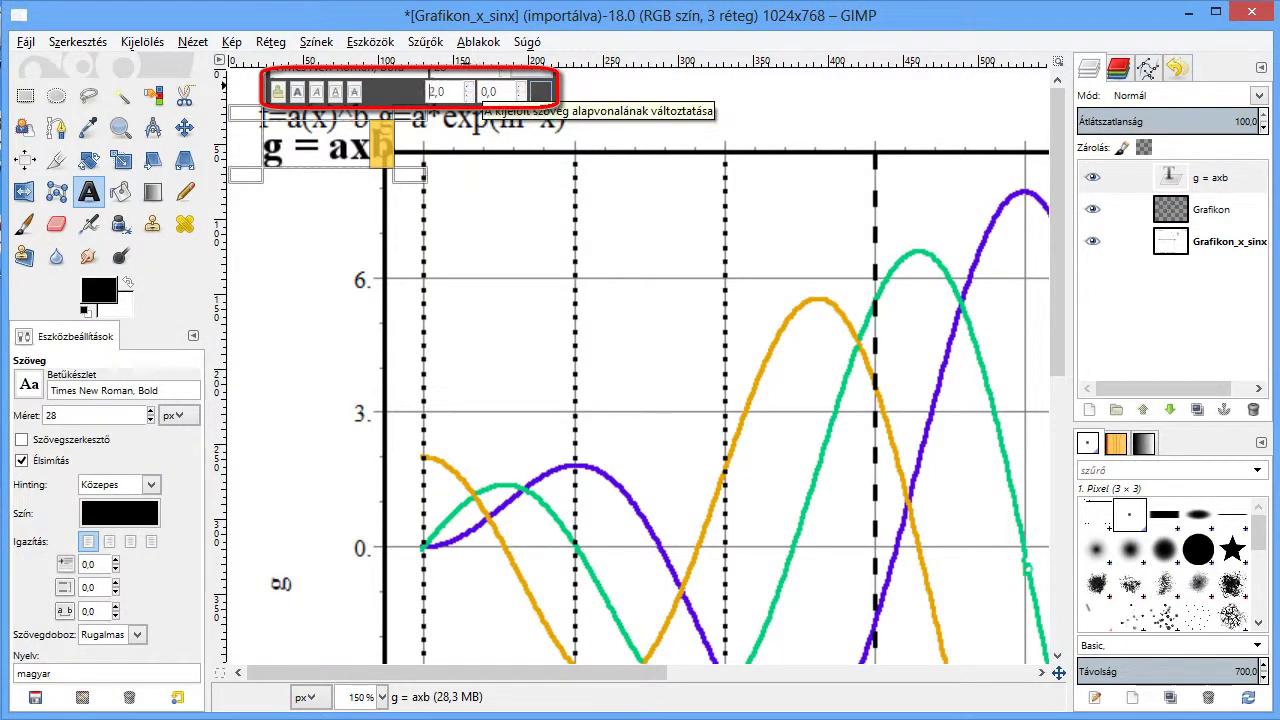
pyautogui.scroll(1, 432, 92)
pyautogui.scroll(1, 432, 92)
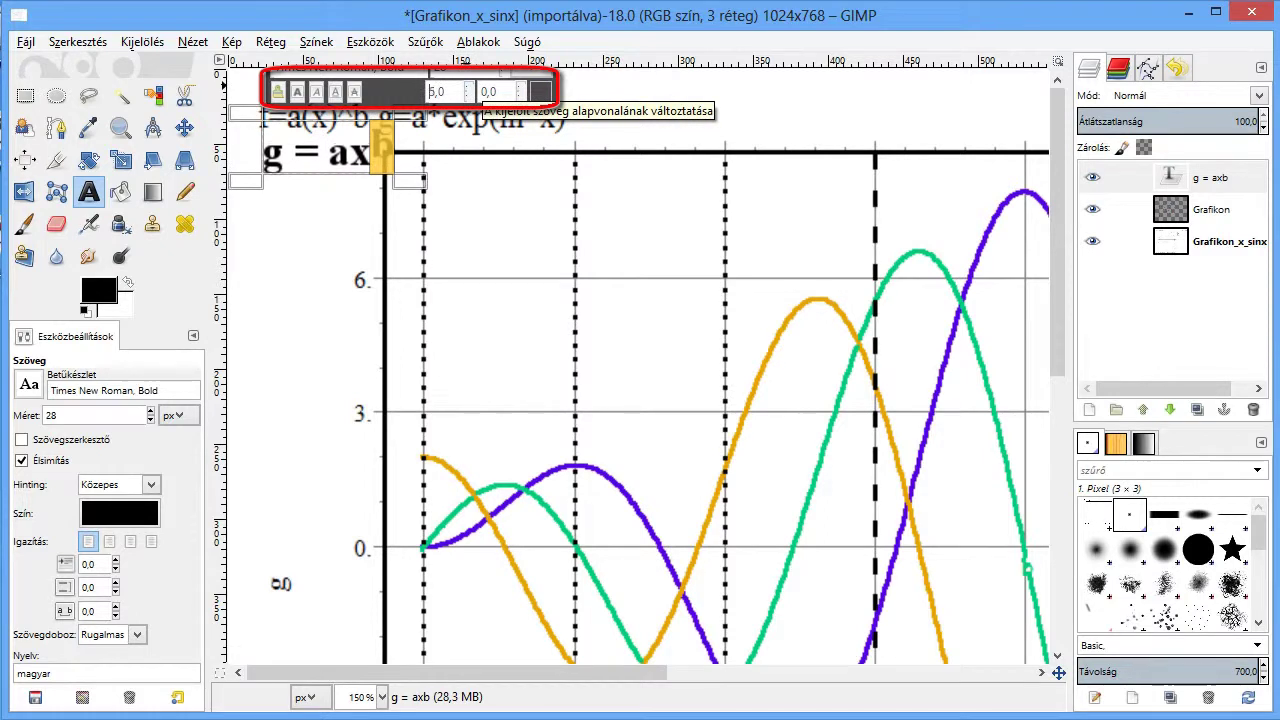
pyautogui.click(432, 92)
pyautogui.write('-')
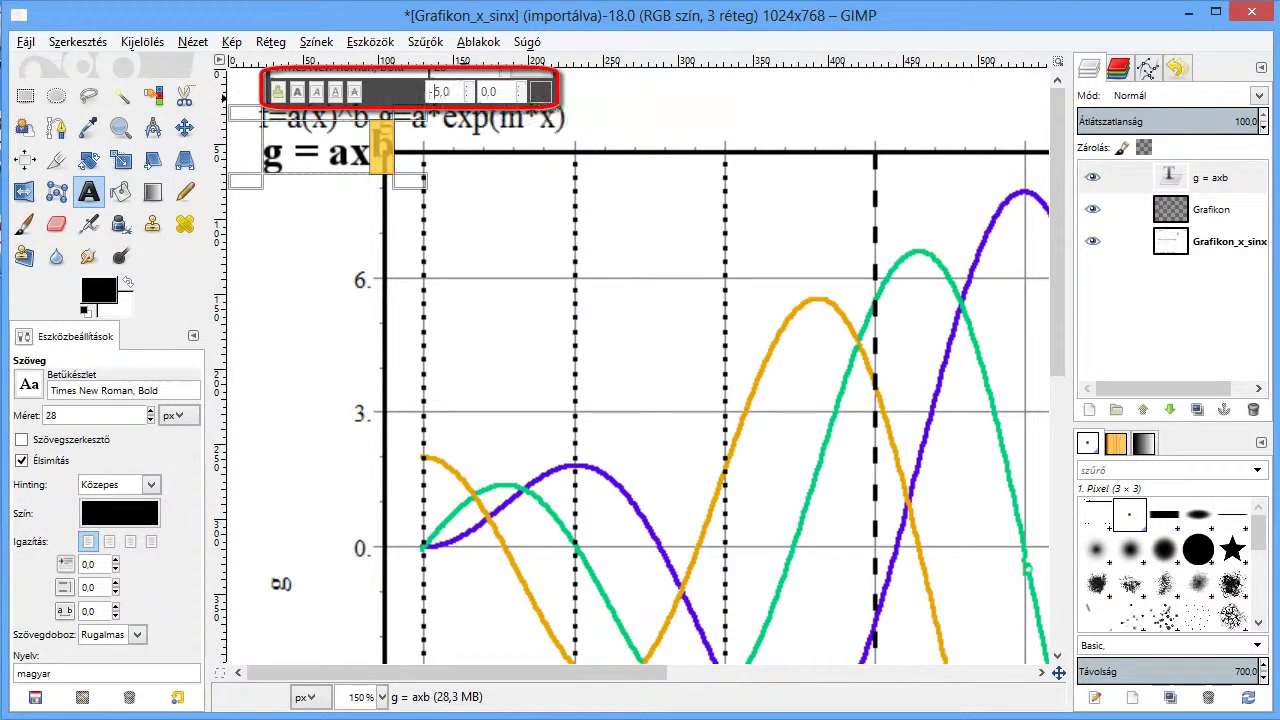
pyautogui.scroll(-1, 432, 92)
pyautogui.scroll(-1, 432, 92)
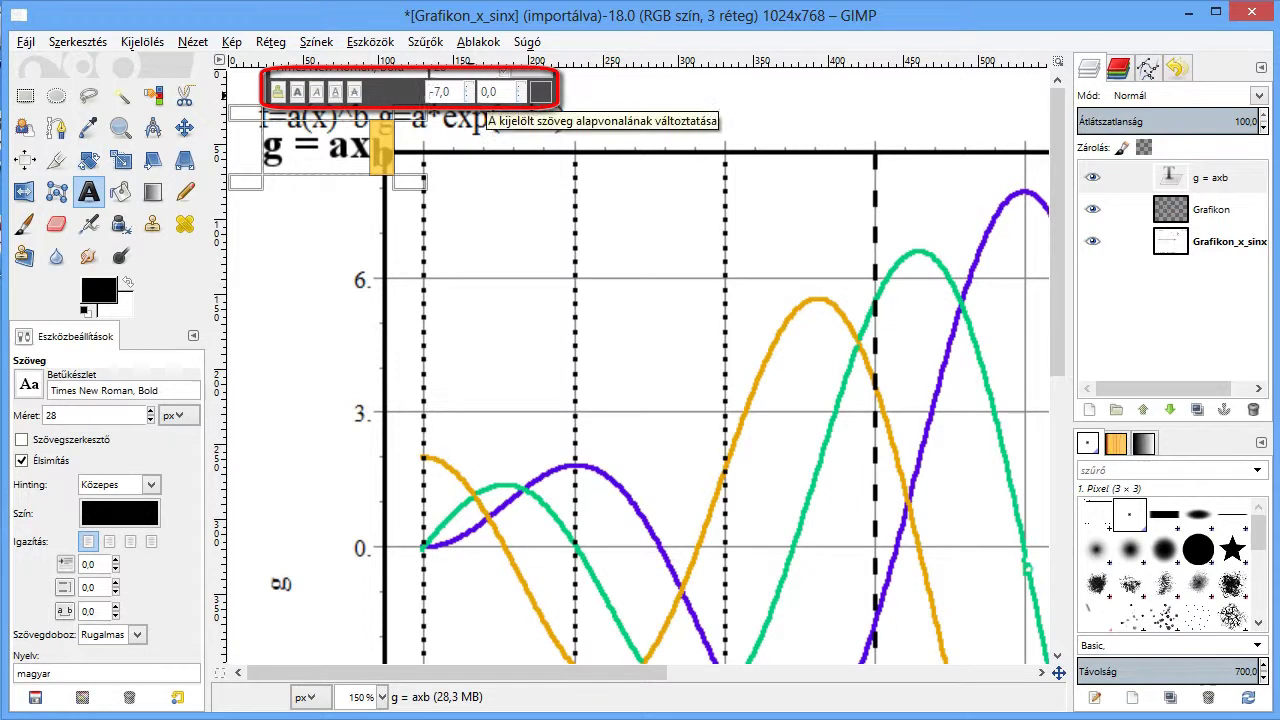
pyautogui.scroll(-1, 432, 92)
pyautogui.scroll(-1, 432, 92)
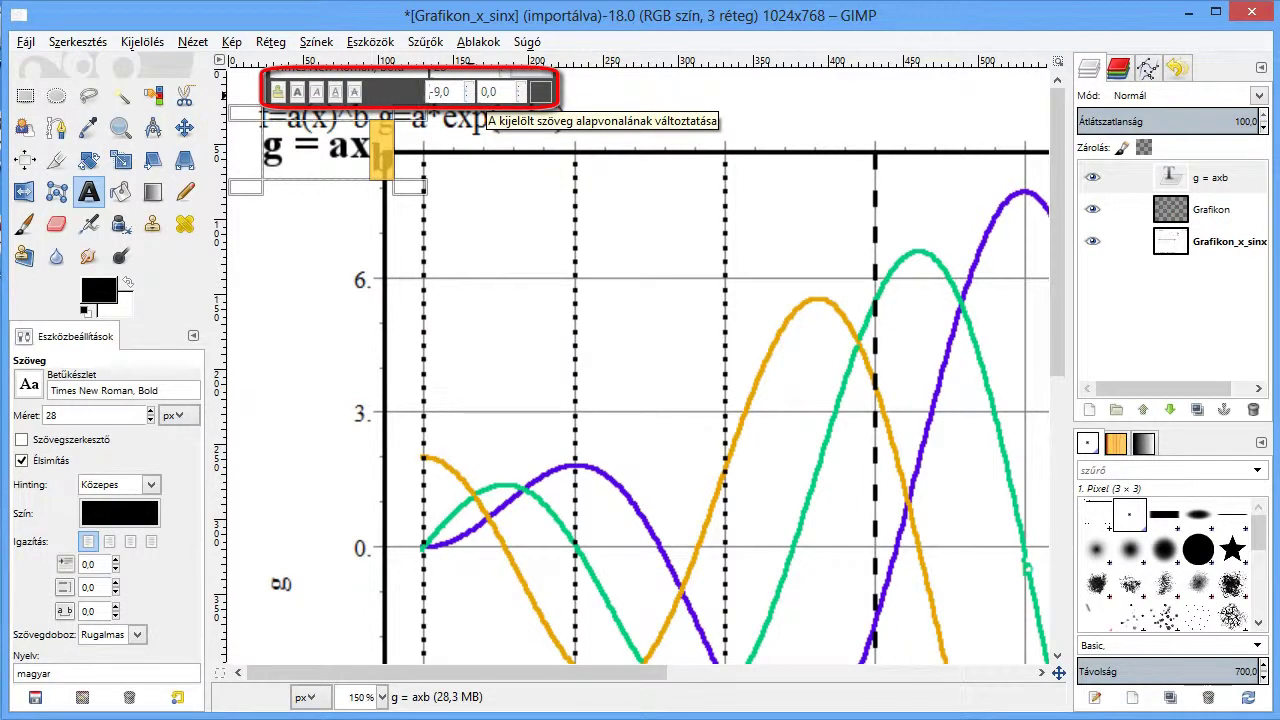
pyautogui.scroll(-1, 440, 92)
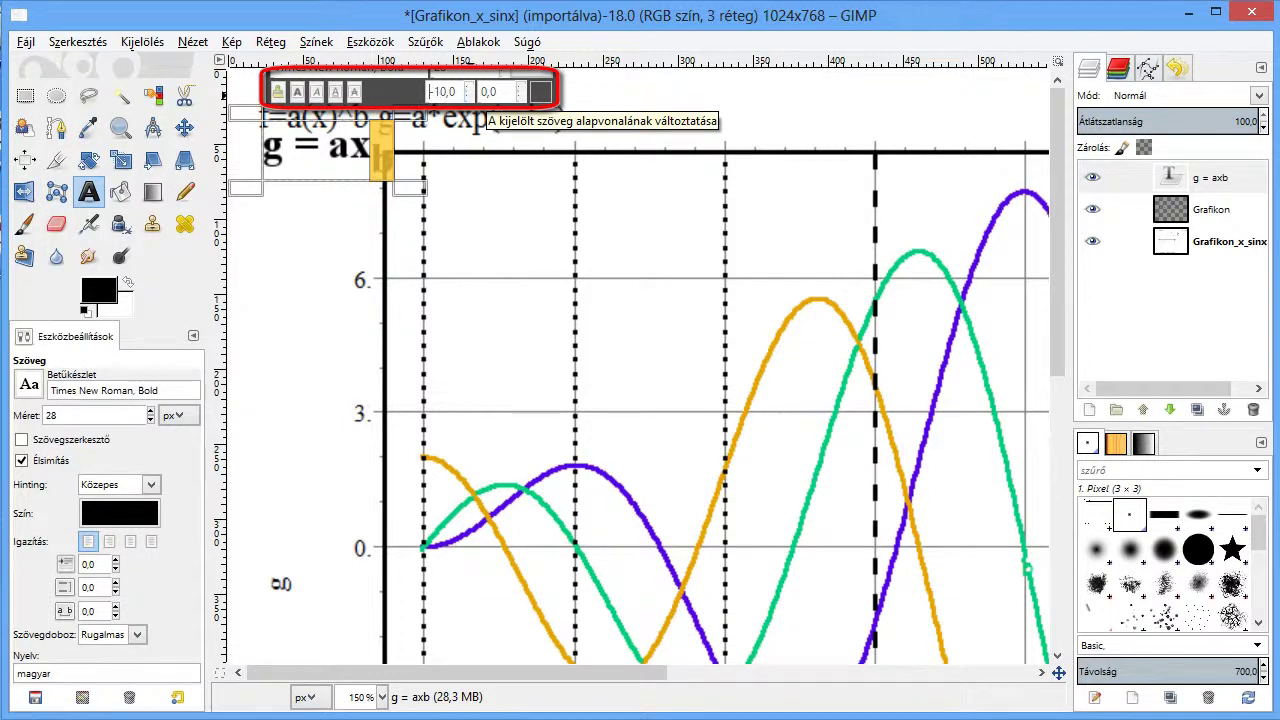
pyautogui.write('10.0')
pyautogui.press('Return')
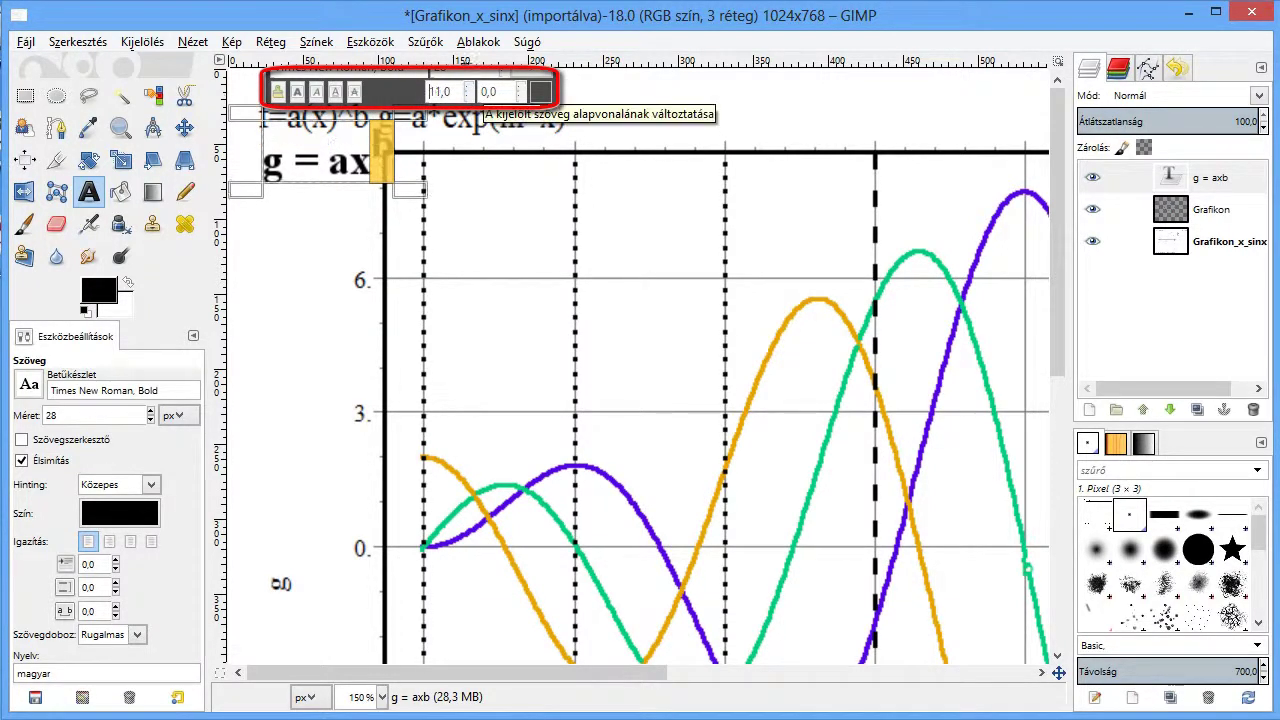
pyautogui.scroll(-1, 450, 92)
pyautogui.scroll(-1, 450, 92)
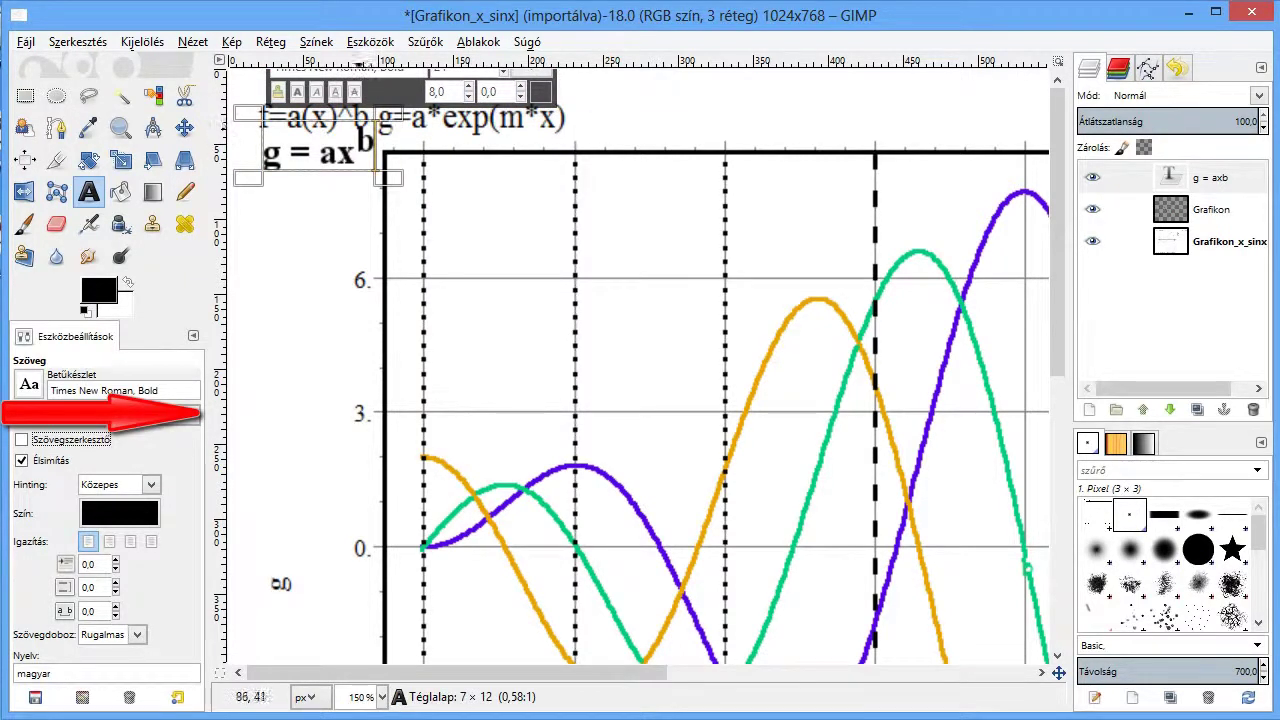
pyautogui.hotkey('shift', 'Left')
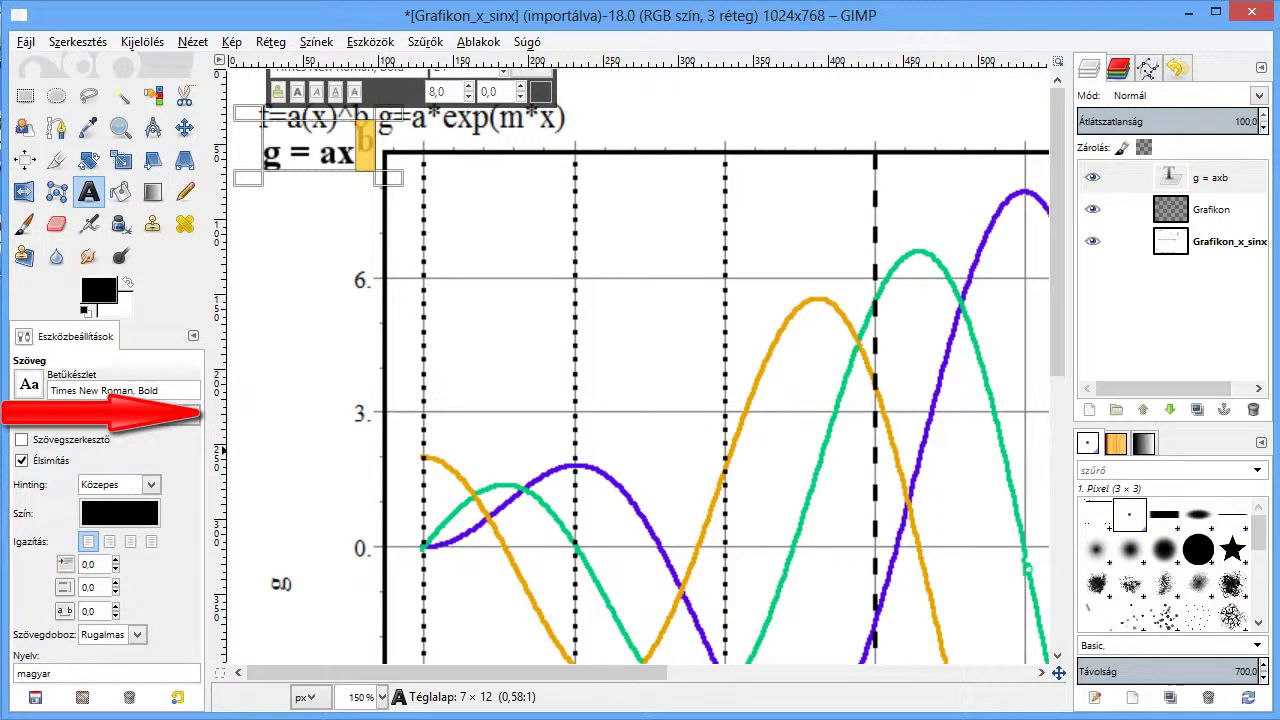
pyautogui.scroll(-1, 180, 418)
pyautogui.scroll(-1, 180, 418)
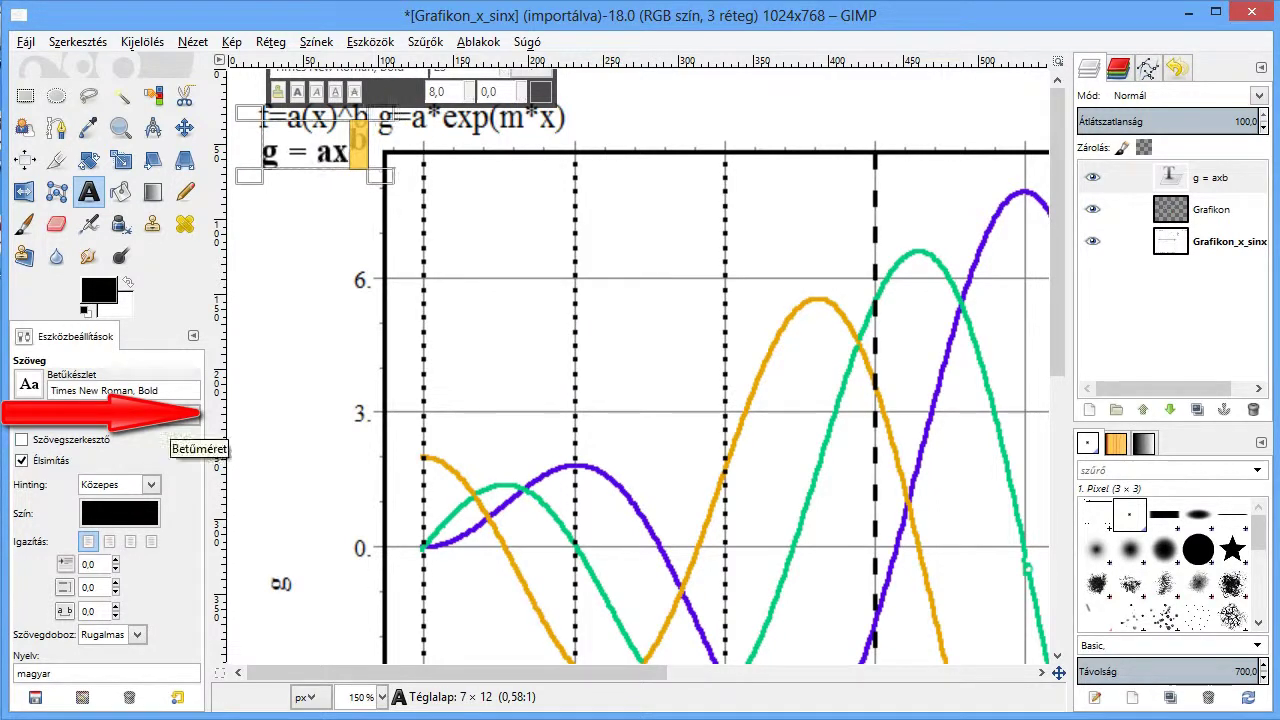
pyautogui.scroll(-3, 180, 418)
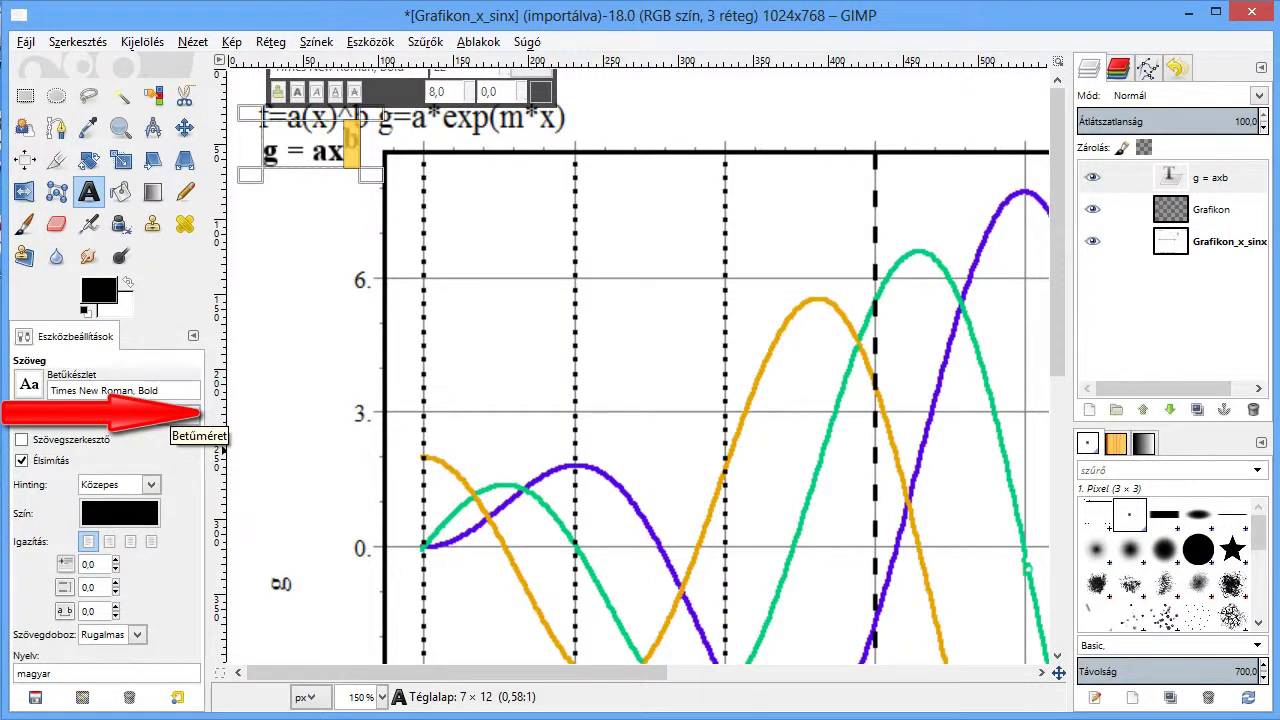
pyautogui.scroll(2, 180, 418)
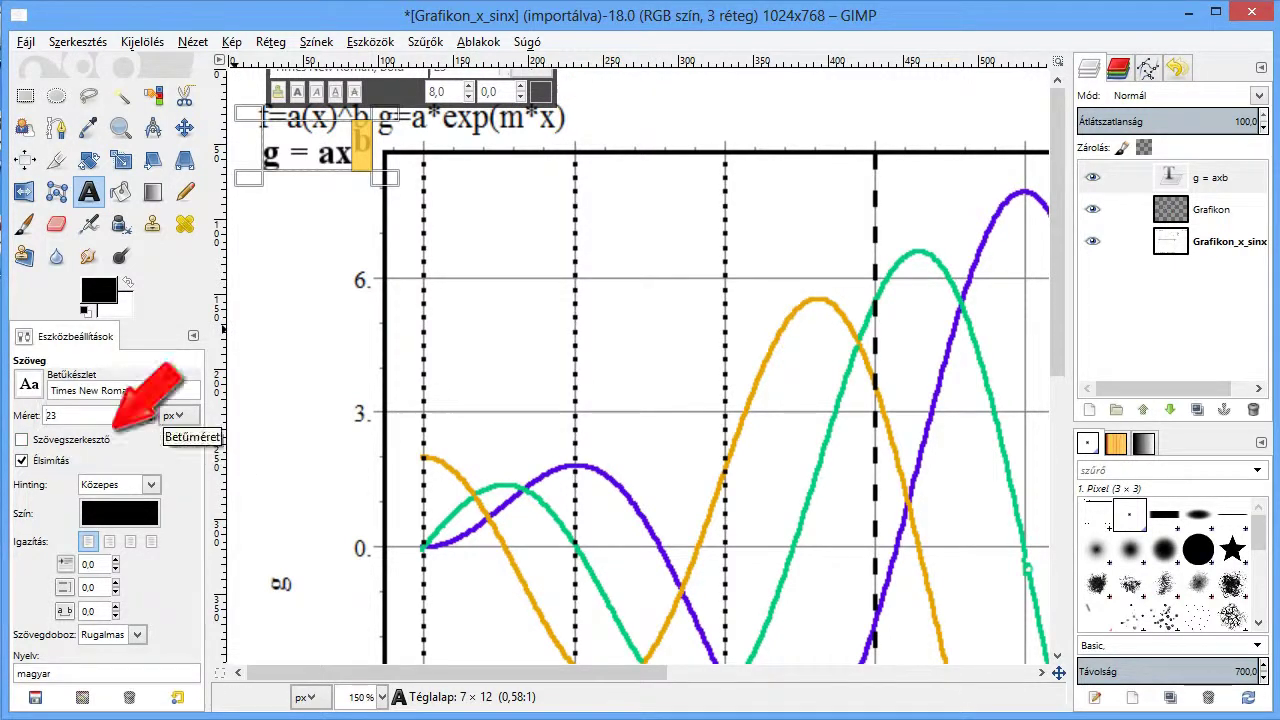
# Set the superscript b to 18 px through the text editor window.
pyautogui.click(150, 410)
pyautogui.click(150, 411)
pyautogui.click(22, 439)
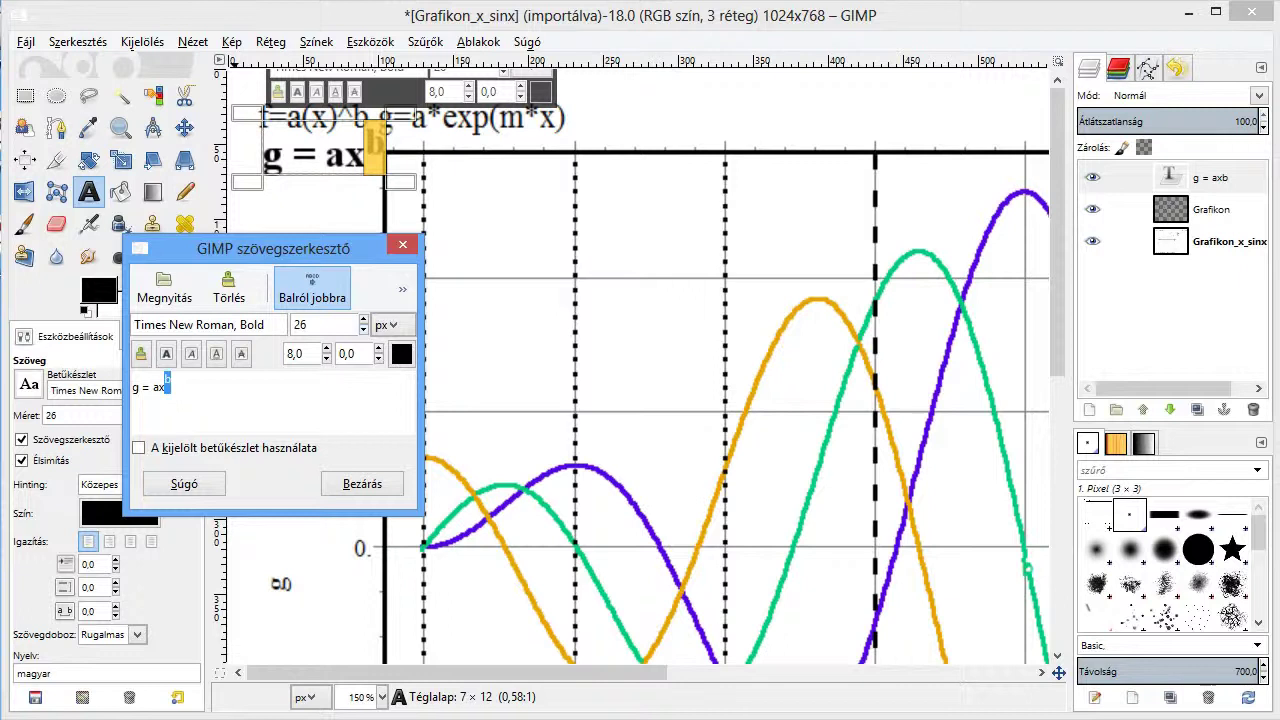
pyautogui.scroll(-1, 365, 328)
pyautogui.scroll(-1, 365, 328)
pyautogui.scroll(-1, 365, 328)
pyautogui.scroll(-1, 363, 328)
pyautogui.scroll(-2, 363, 328)
pyautogui.scroll(-1, 363, 328)
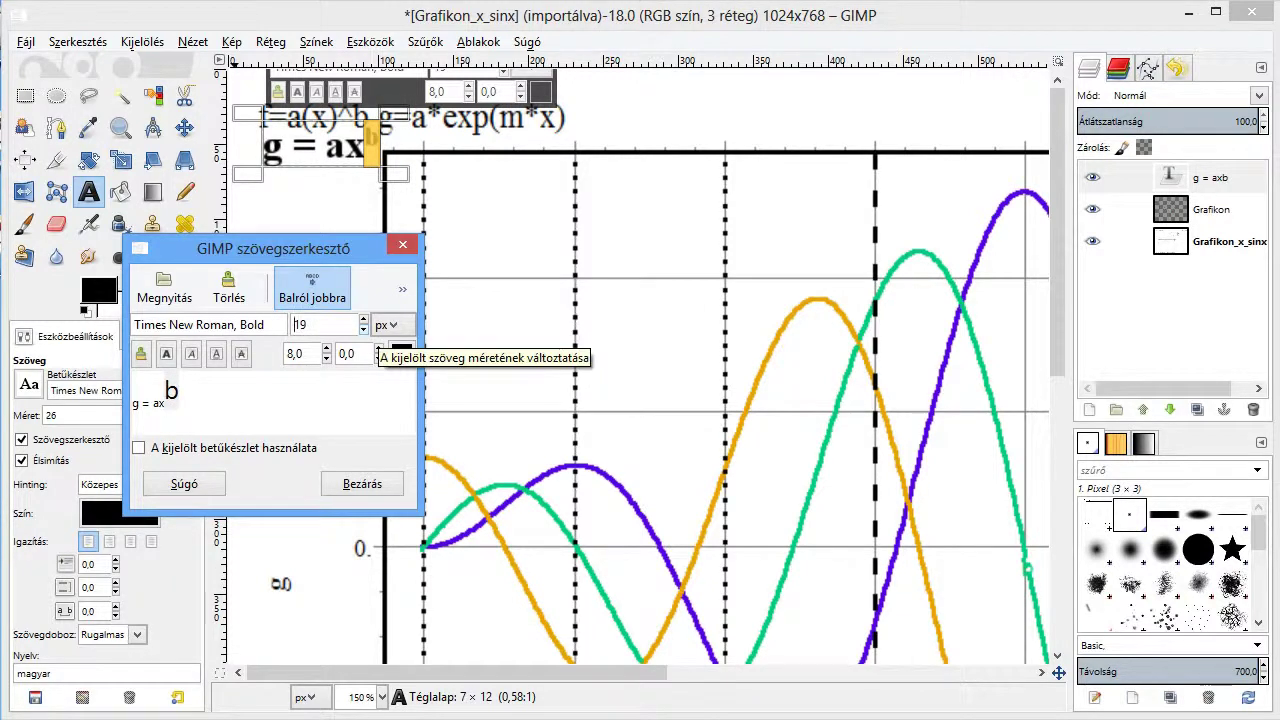
pyautogui.scroll(-1, 363, 328)
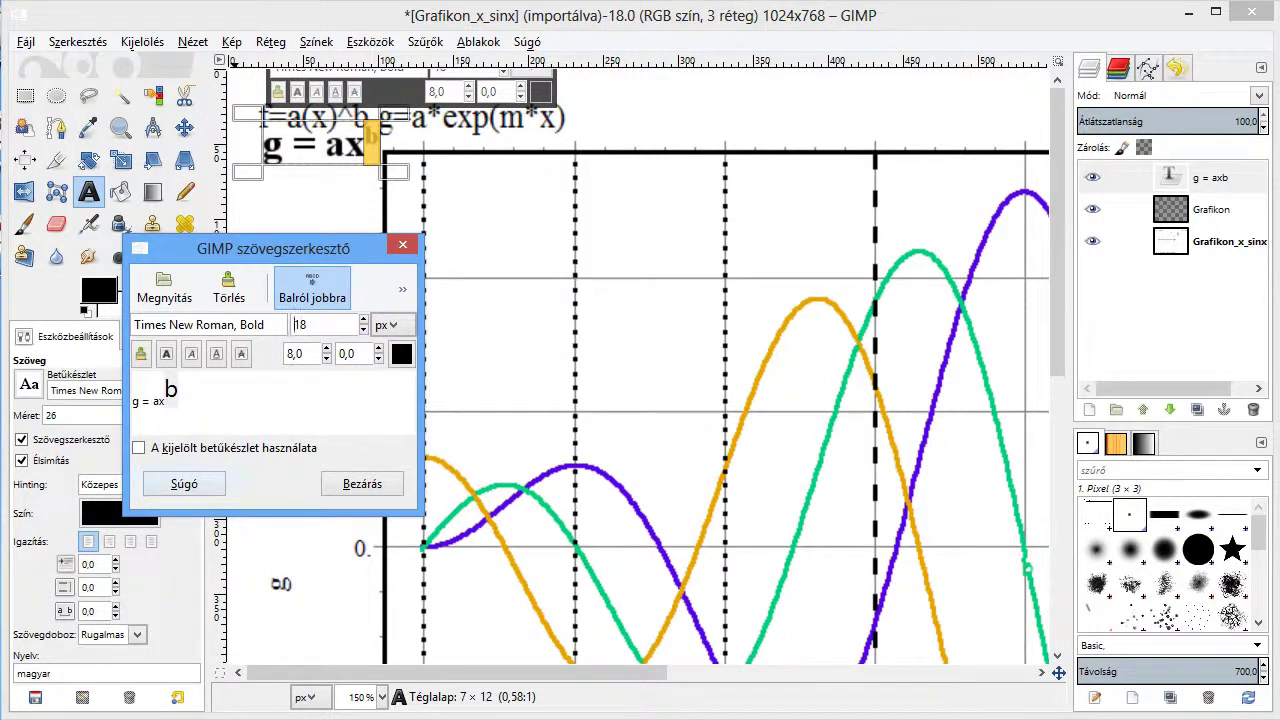
pyautogui.click(402, 245)
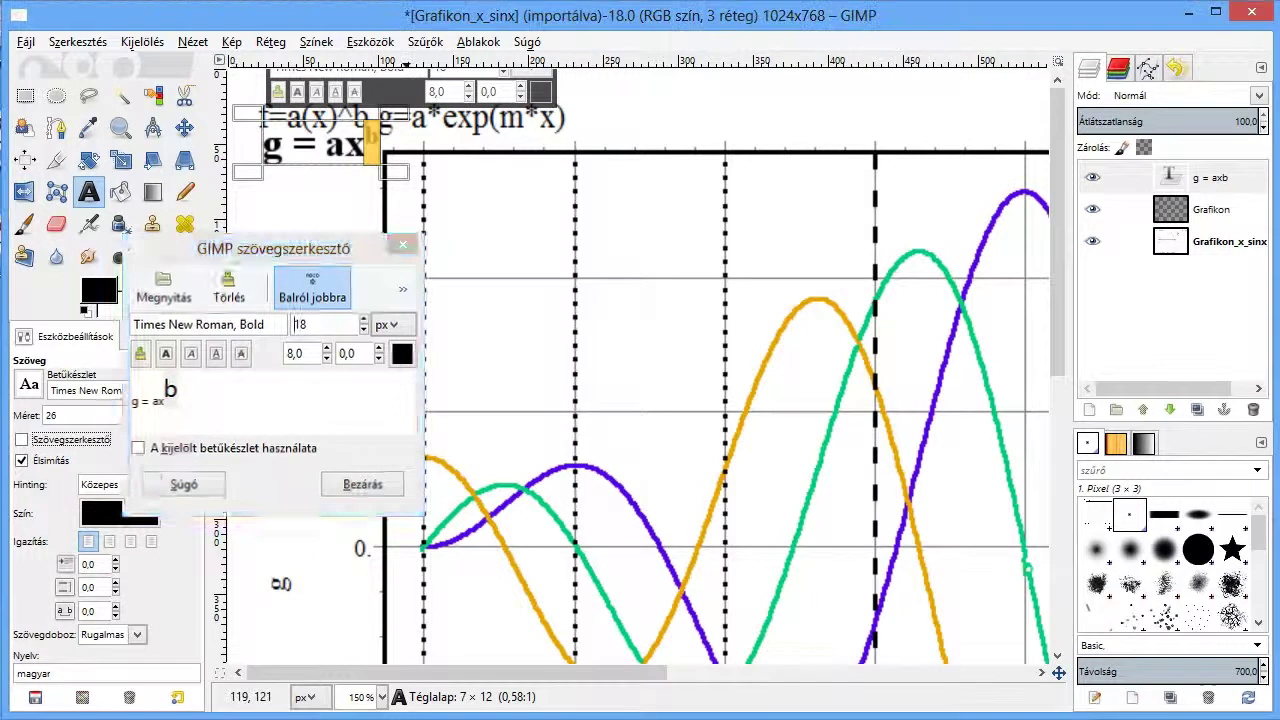
# Move the g = axb label up onto the title line and zoom out to 66.7%.
pyautogui.click(185, 128)
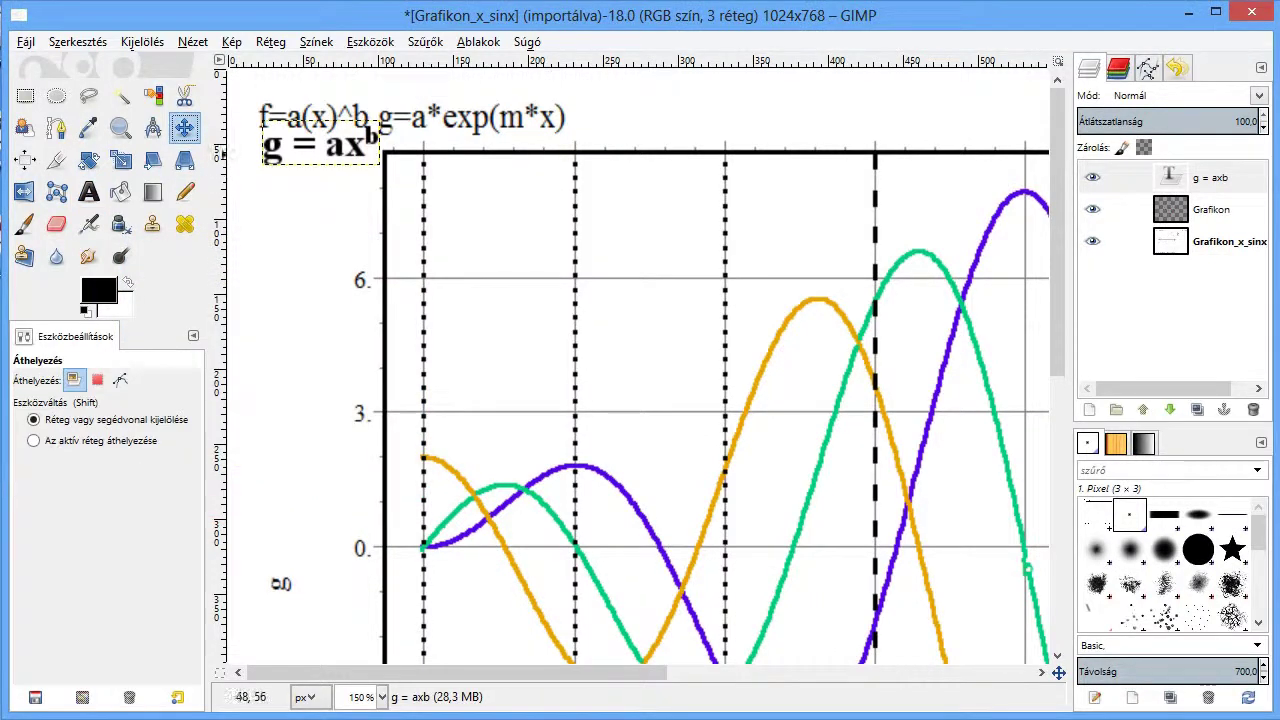
pyautogui.moveTo(329, 146); pyautogui.dragTo(330, 113)
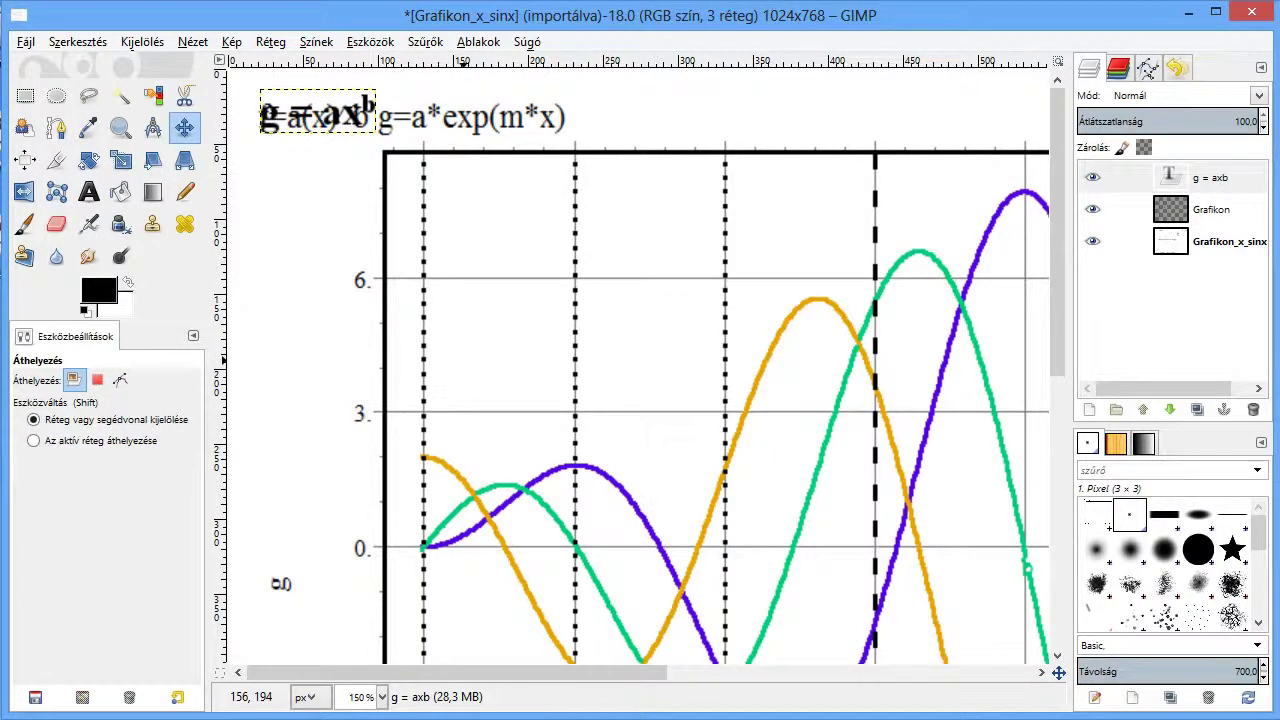
pyautogui.press('-')
pyautogui.press('-')
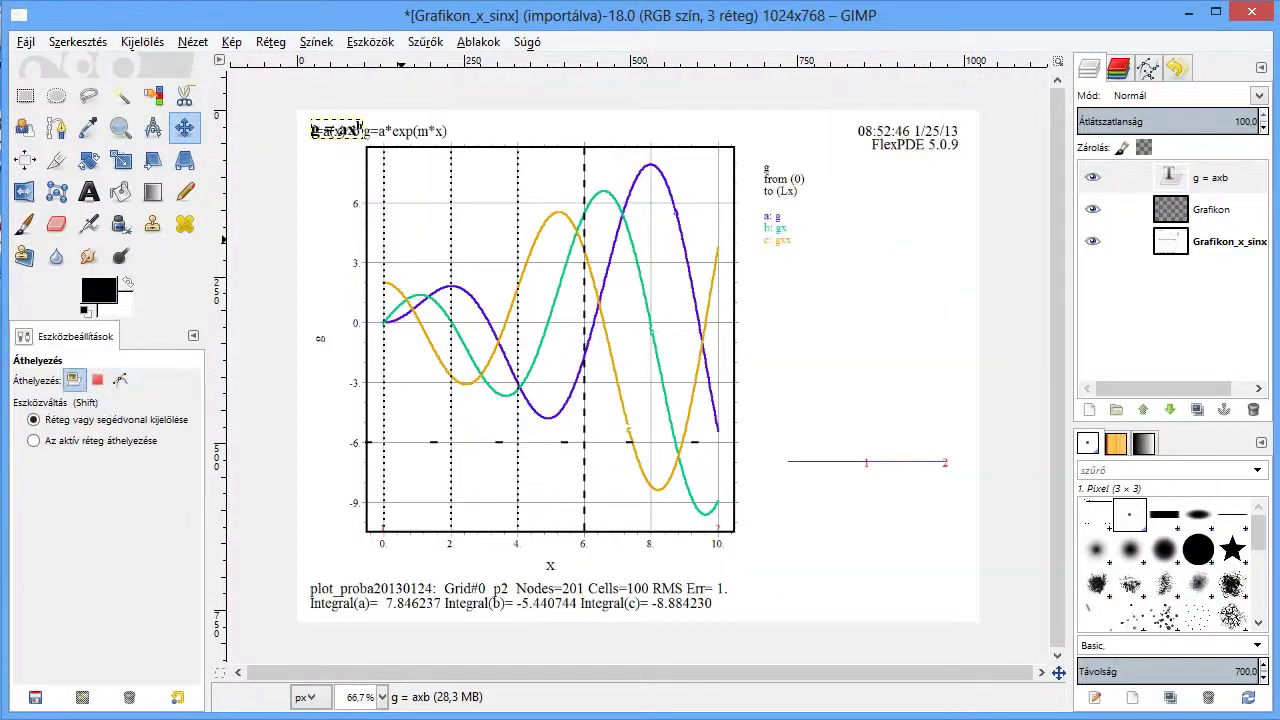